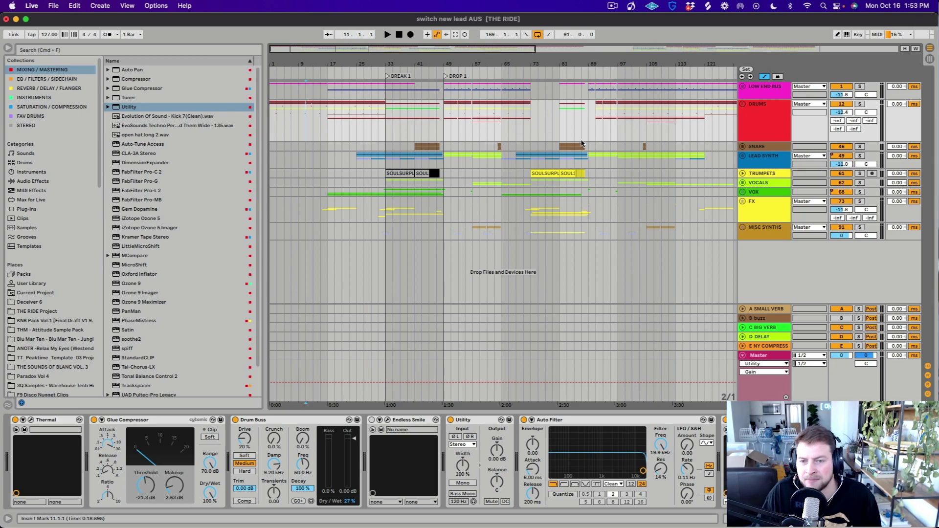
Play the arrangement from BREAK 1 at bar 33 into DROP 1, following playback past bar 65, and stop it.
{"action": "scroll", "coordinate": [709, 90], "scroll_direction": "down", "scroll_amount": 1}
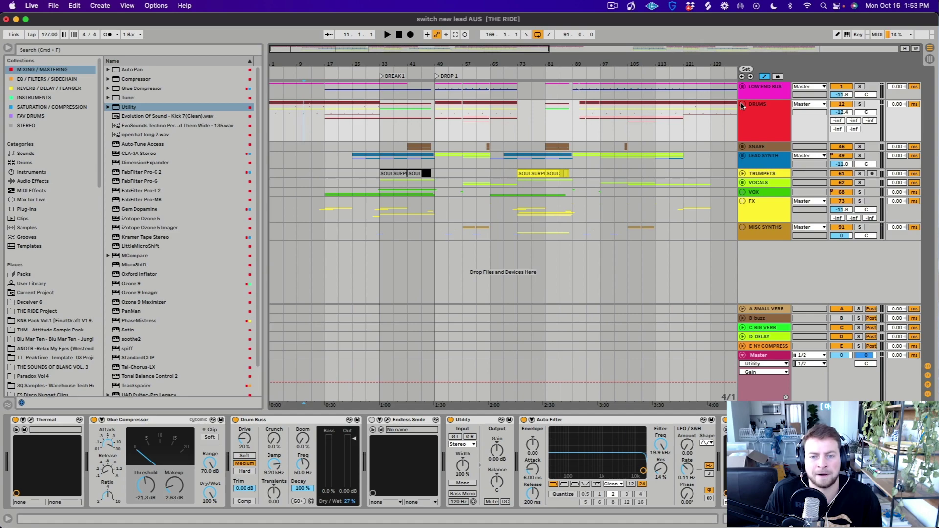
{"action": "left_click", "coordinate": [381, 126]}
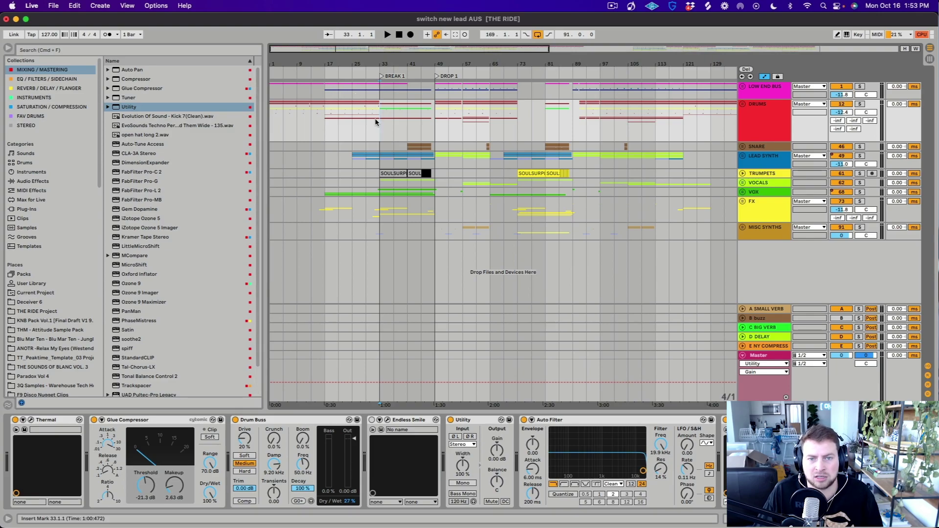
{"action": "key", "text": "space"}
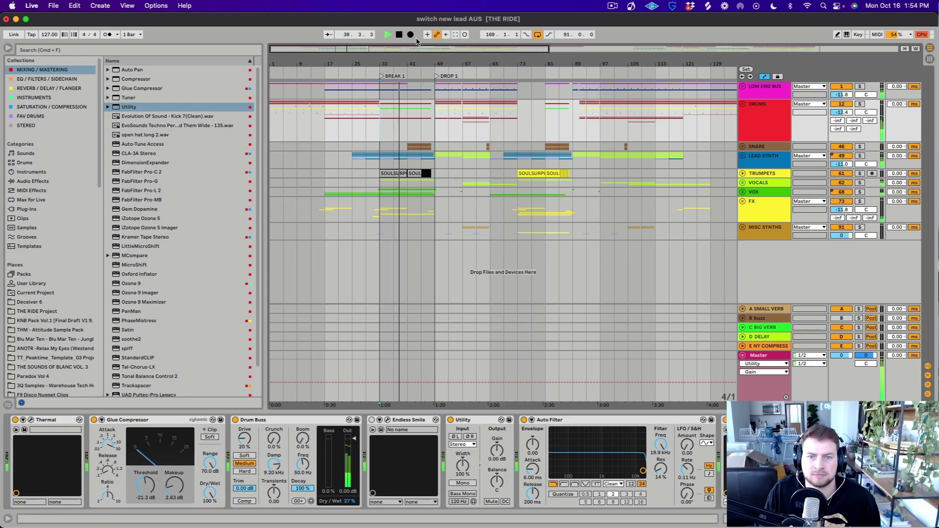
{"action": "left_click_drag", "start_coordinate": [415, 64], "coordinate": [439, 117]}
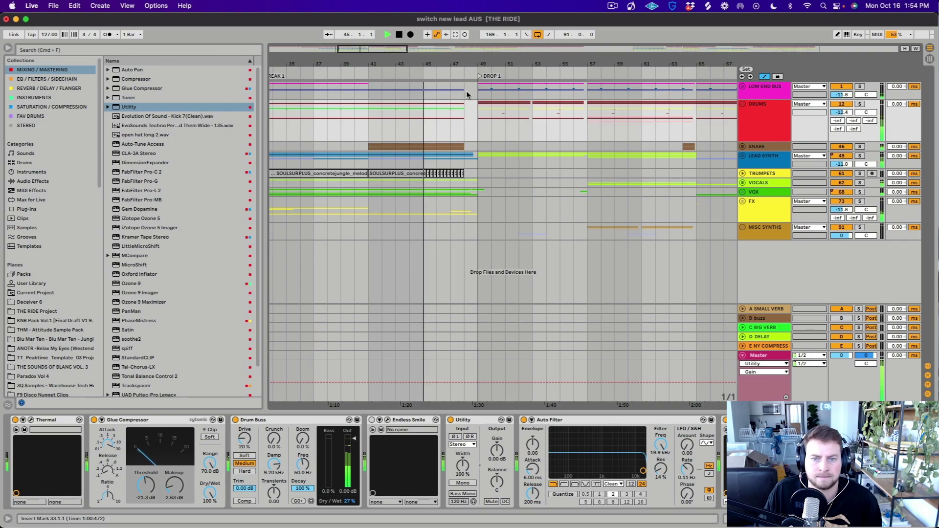
{"action": "scroll", "coordinate": [468, 95], "scroll_direction": "right", "scroll_amount": 2}
{"action": "scroll", "coordinate": [507, 225], "scroll_direction": "right", "scroll_amount": 3}
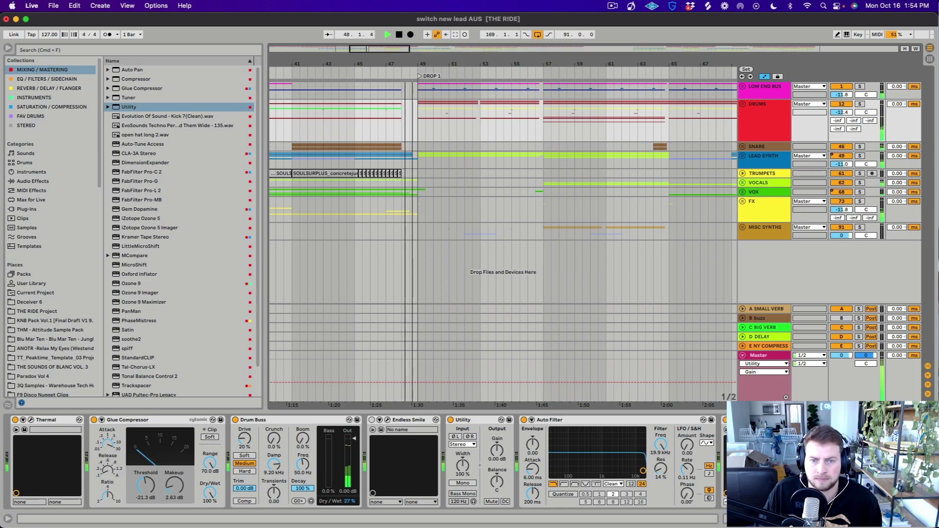
{"action": "left_click", "coordinate": [424, 61]}
{"action": "left_click_drag", "start_coordinate": [424, 62], "coordinate": [425, 62]}
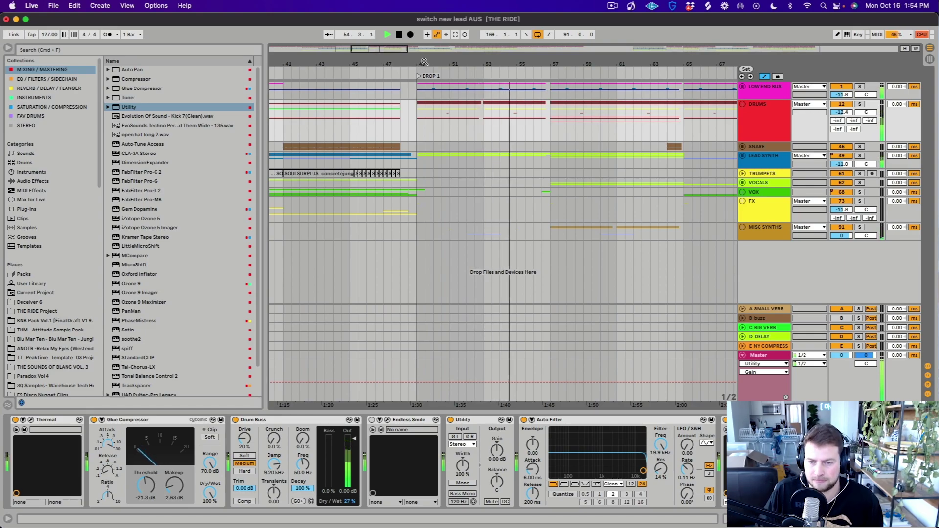
{"action": "left_click_drag", "start_coordinate": [540, 53], "coordinate": [498, 59]}
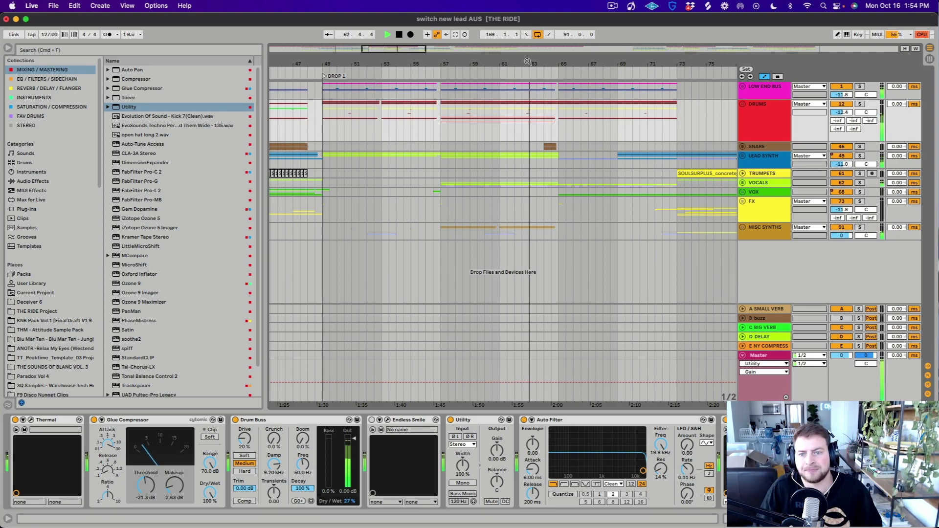
{"action": "left_click_drag", "start_coordinate": [554, 63], "coordinate": [512, 59]}
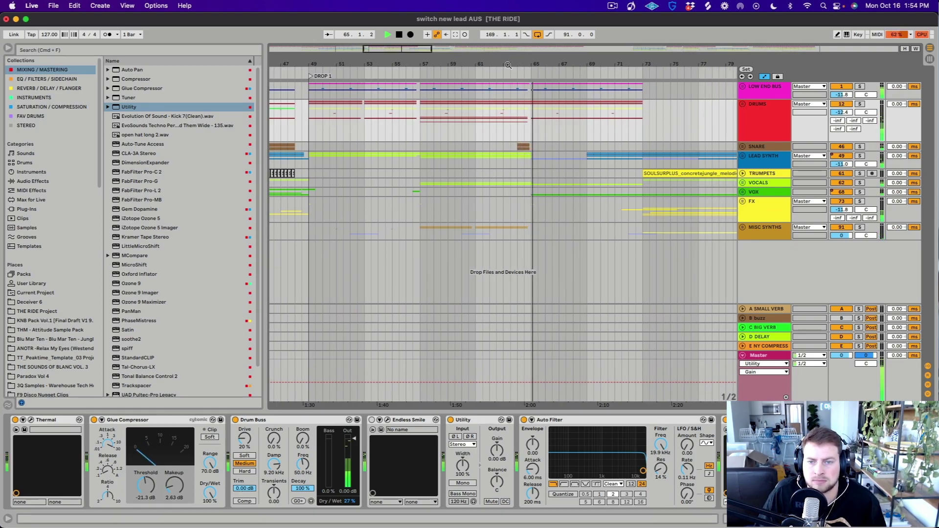
{"action": "key", "text": "space"}
{"action": "scroll", "coordinate": [538, 111], "scroll_direction": "left", "scroll_amount": 3}
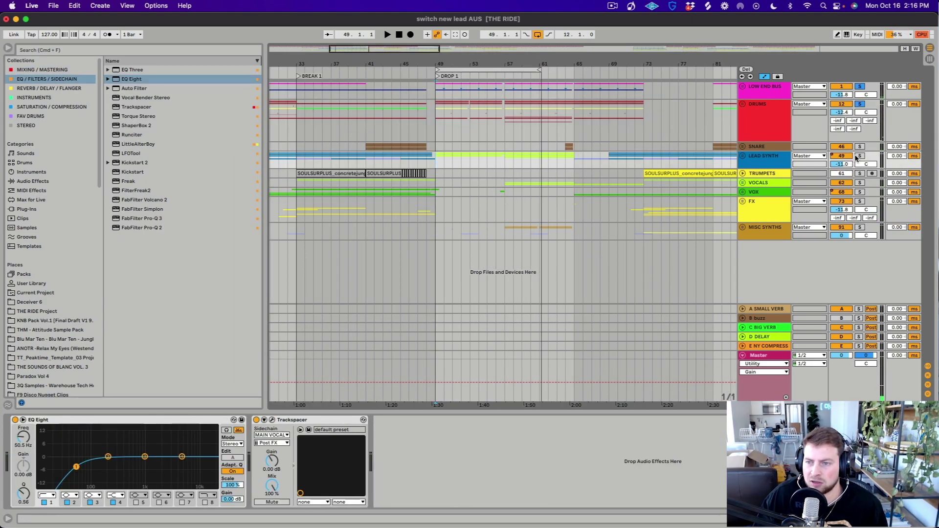
Solo the LEAD SYNTH group, unfold it and play its layers from the start of DROP 1 at bar 49.
{"action": "left_click", "coordinate": [860, 156]}
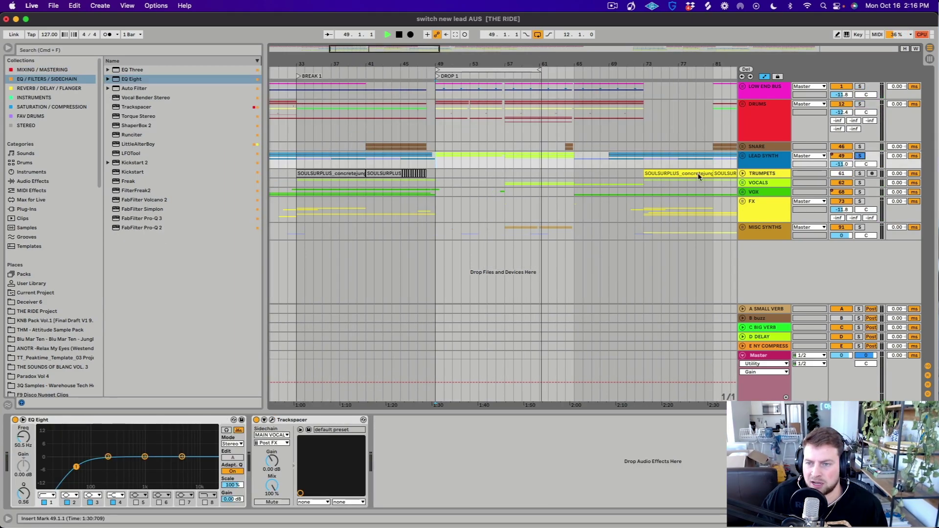
{"action": "key", "text": "space"}
{"action": "left_click", "coordinate": [743, 156]}
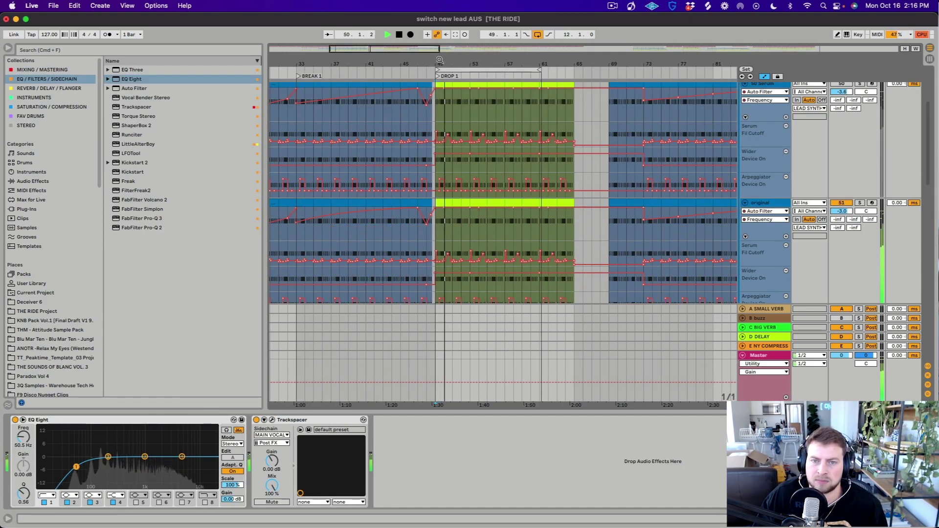
{"action": "key", "text": "plus"}
{"action": "key", "text": "plus"}
{"action": "scroll", "coordinate": [574, 120], "scroll_direction": "up", "scroll_amount": 3}
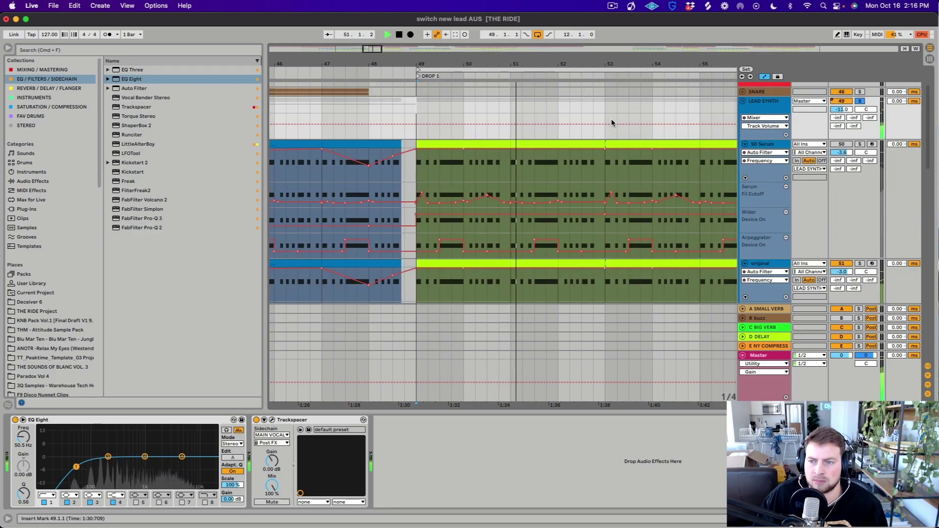
{"action": "scroll", "coordinate": [711, 143], "scroll_direction": "down", "scroll_amount": 5}
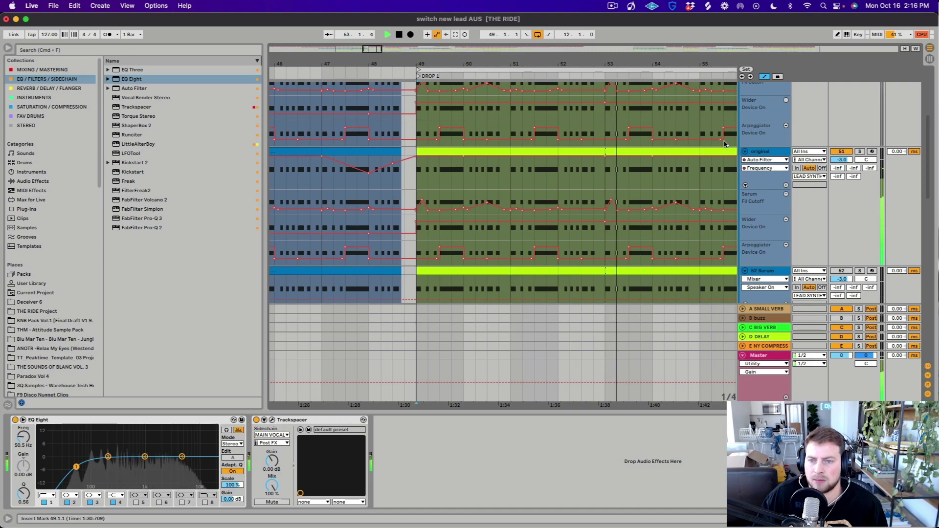
{"action": "key", "text": "space"}
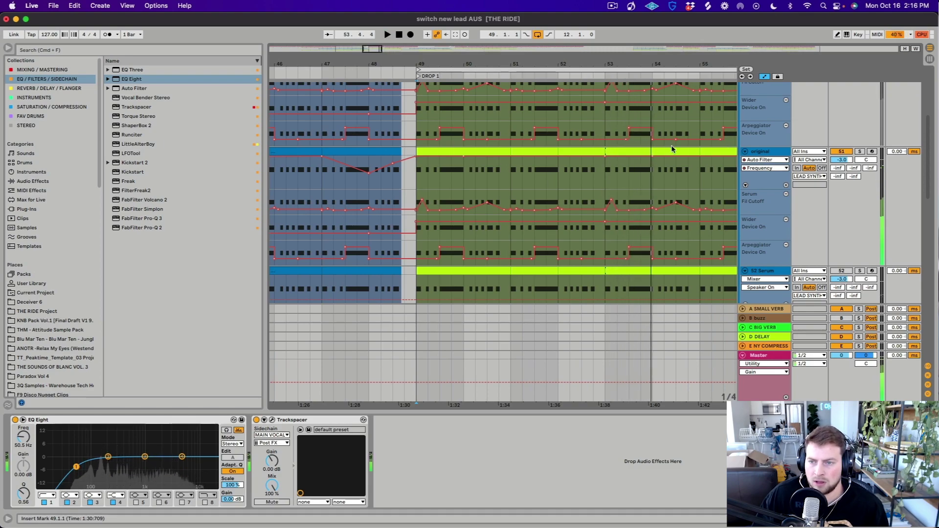
Collapse all the tracks inside the LEAD SYNTH group to compact rows.
{"action": "scroll", "coordinate": [732, 183], "scroll_direction": "up", "scroll_amount": 1}
{"action": "scroll", "coordinate": [732, 183], "scroll_direction": "up", "scroll_amount": 2}
{"action": "scroll", "coordinate": [739, 147], "scroll_direction": "down", "scroll_amount": 3}
{"action": "left_click", "coordinate": [753, 120]}
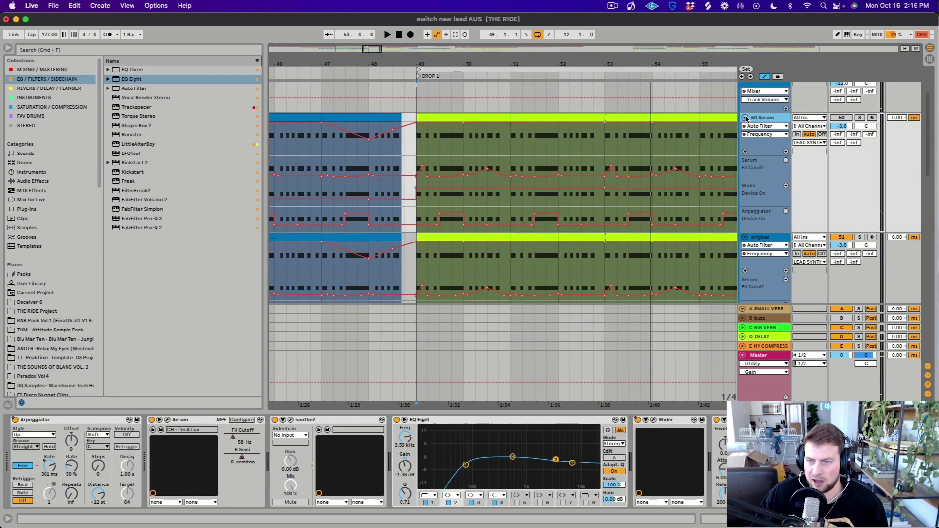
{"action": "left_click", "coordinate": [745, 118], "text": "alt"}
{"action": "key", "text": "minus"}
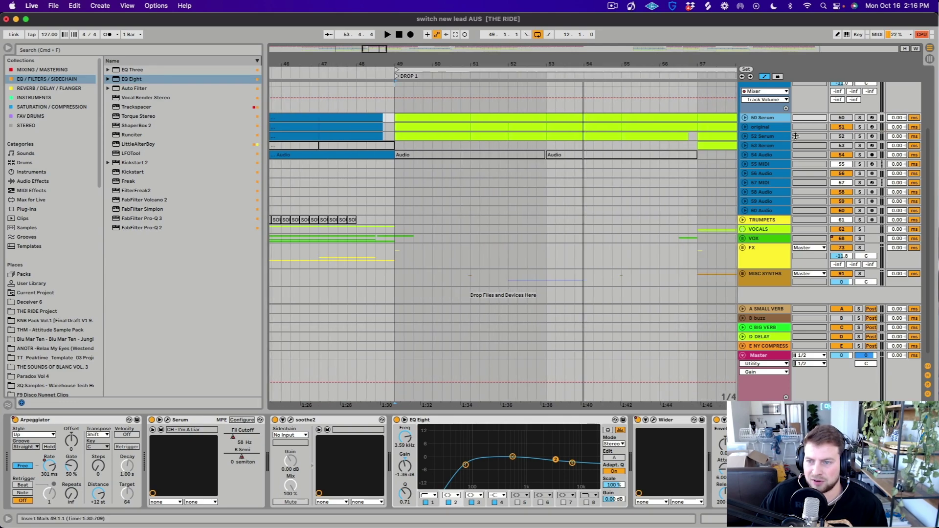
{"action": "scroll", "coordinate": [608, 164], "scroll_direction": "up", "scroll_amount": 5}
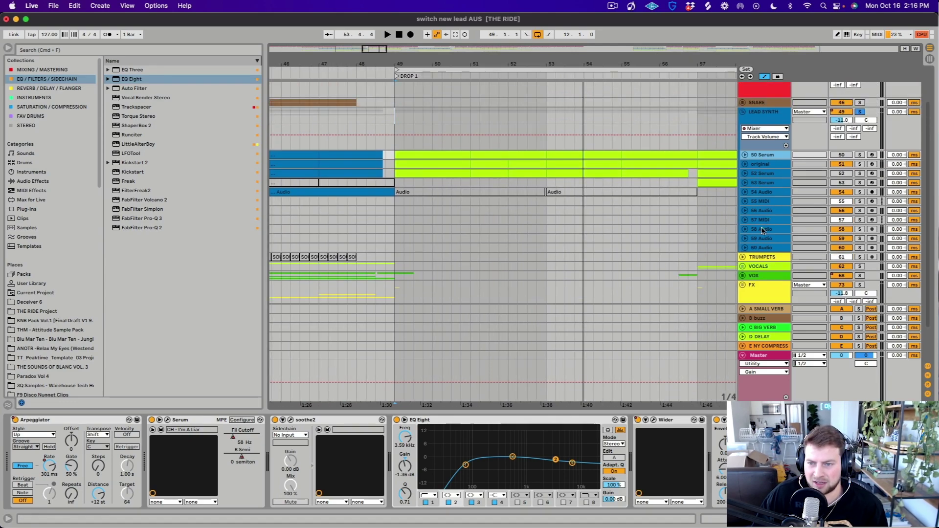
Solo the original track in the LEAD SYNTH group, unfold it and play it from bar 49.
{"action": "left_click", "coordinate": [860, 165]}
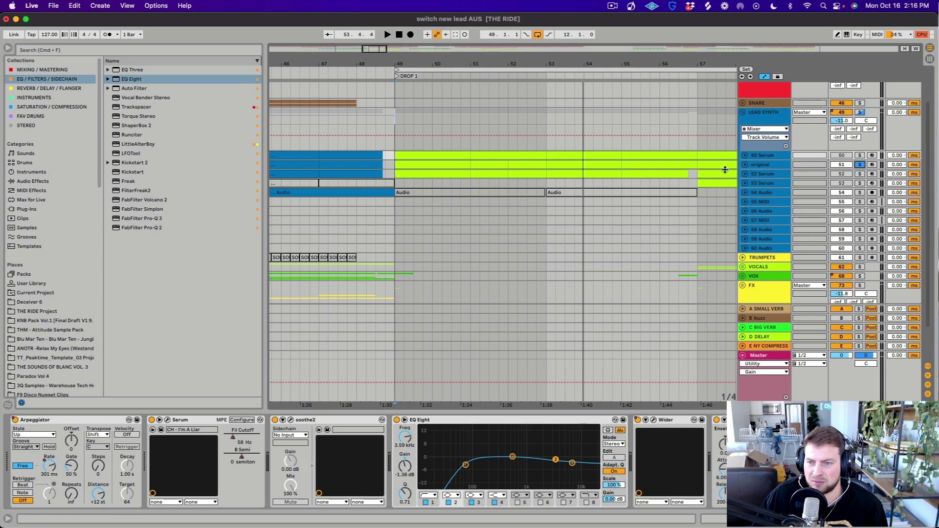
{"action": "left_click", "coordinate": [743, 166]}
{"action": "key", "text": "space"}
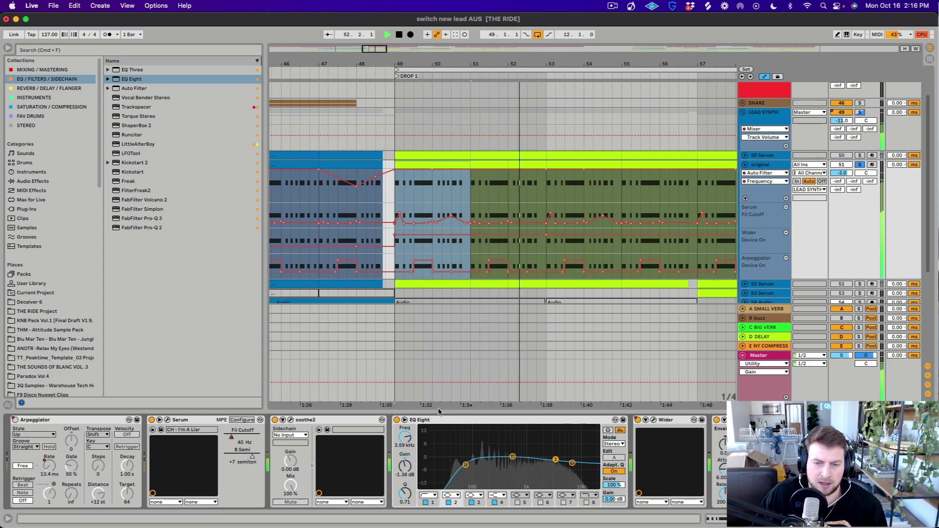
{"action": "key", "text": "space"}
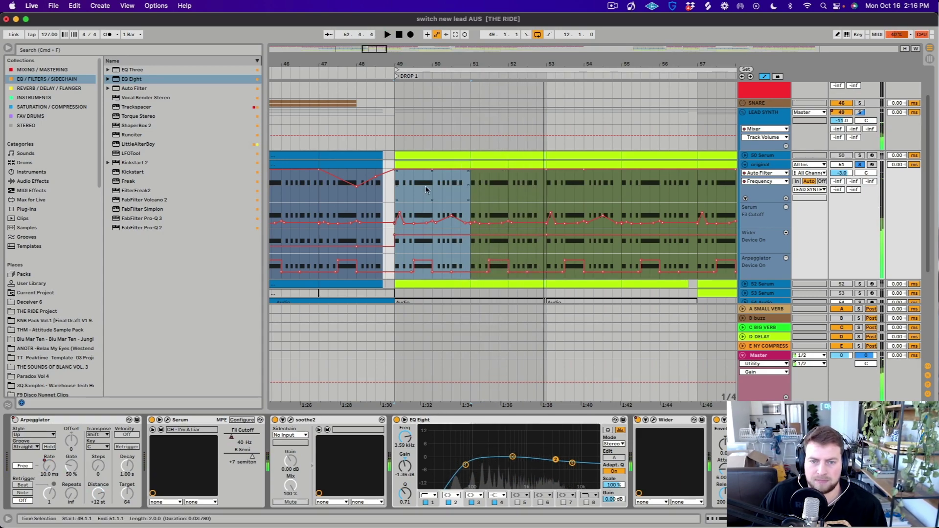
Open the original track's DROP 1 clip in an enlarged note editor, select all its G#3 notes and shrink the editor again.
{"action": "double_click", "coordinate": [441, 162]}
{"action": "left_click_drag", "start_coordinate": [426, 394], "coordinate": [425, 176]}
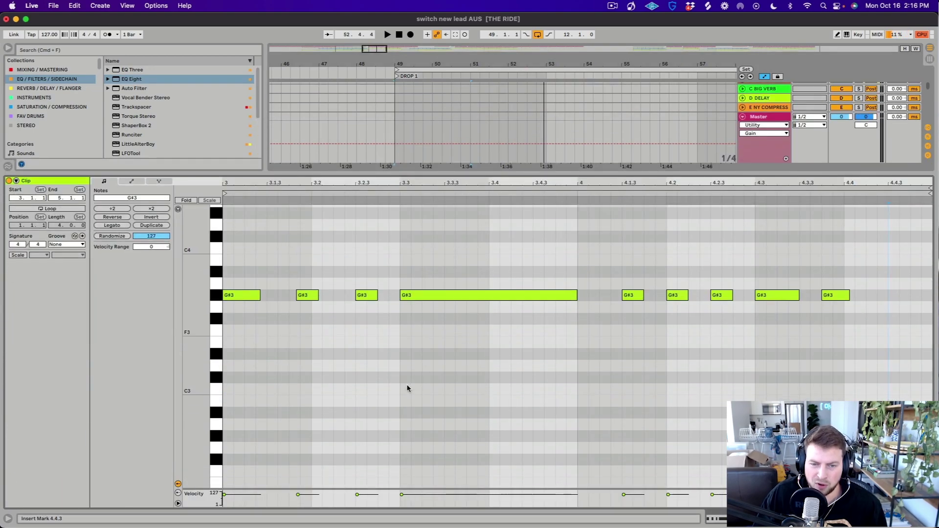
{"action": "left_click_drag", "start_coordinate": [248, 264], "coordinate": [893, 340]}
{"action": "scroll", "coordinate": [571, 226], "scroll_direction": "up", "scroll_amount": 1}
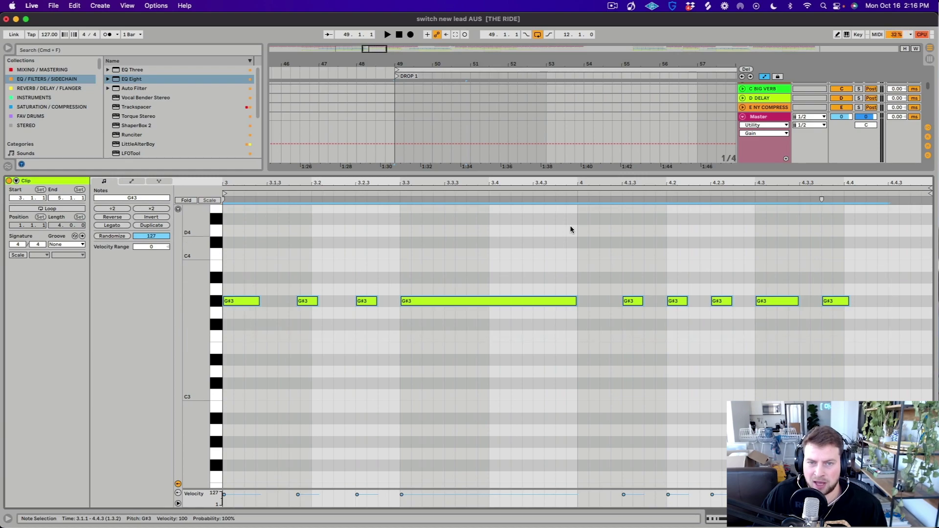
{"action": "left_click_drag", "start_coordinate": [562, 176], "coordinate": [566, 318]}
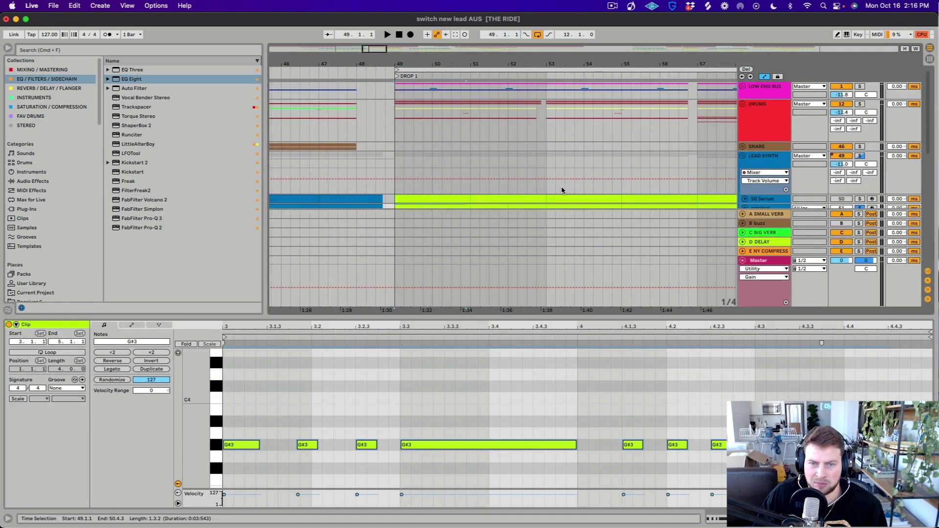
Unfold the low end and BASS groups and examine the notes of the BASS 1 clip at bar 49.
{"action": "scroll", "coordinate": [667, 160], "scroll_direction": "up", "scroll_amount": 5}
{"action": "scroll", "coordinate": [489, 165], "scroll_direction": "down", "scroll_amount": 3}
{"action": "scroll", "coordinate": [489, 163], "scroll_direction": "down", "scroll_amount": 3}
{"action": "scroll", "coordinate": [643, 144], "scroll_direction": "up", "scroll_amount": 3}
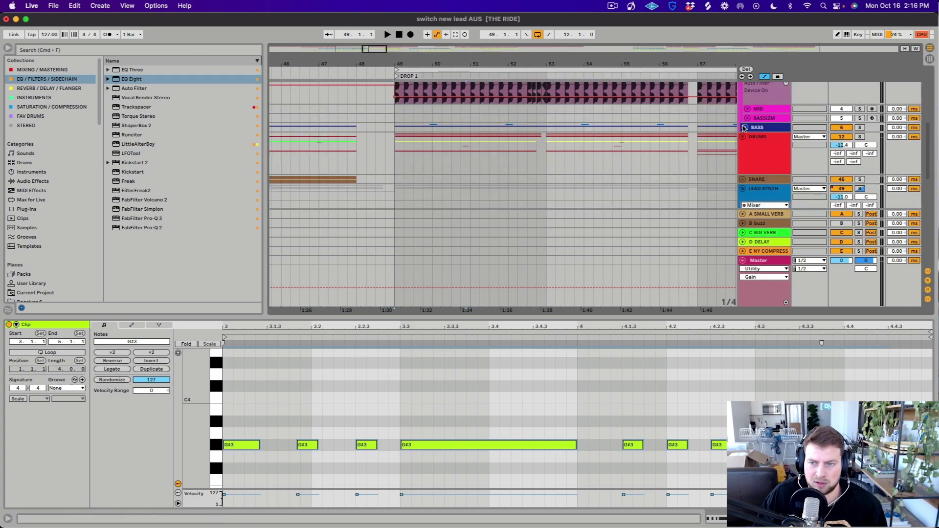
{"action": "scroll", "coordinate": [545, 167], "scroll_direction": "up", "scroll_amount": 3}
{"action": "left_click", "coordinate": [442, 134]}
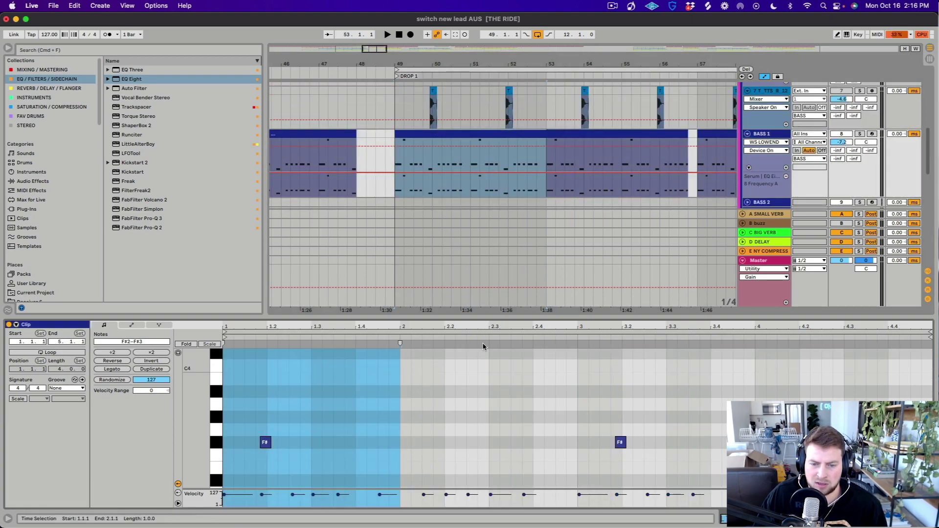
{"action": "scroll", "coordinate": [534, 403], "scroll_direction": "down", "scroll_amount": 1}
{"action": "scroll", "coordinate": [533, 400], "scroll_direction": "down", "scroll_amount": 3}
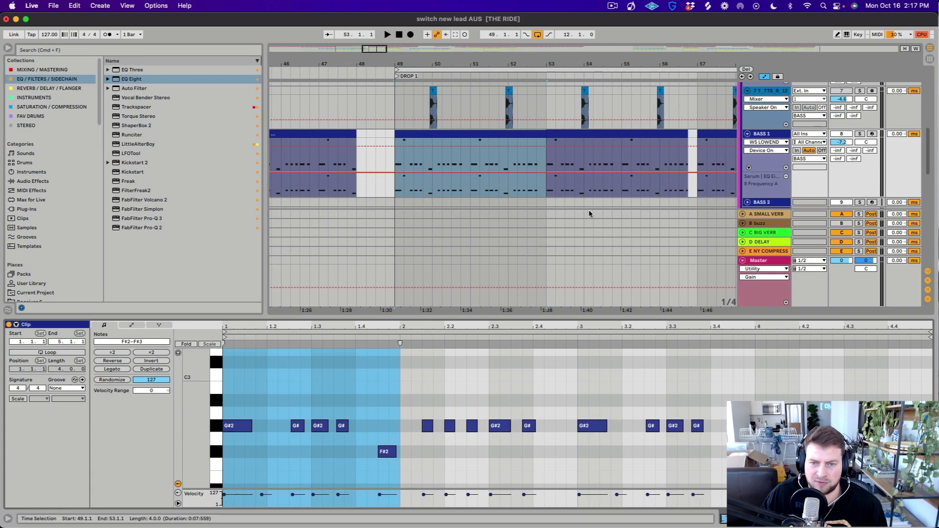
Try the four-bar BASS 1 clip on the original lead track at bar 49, transposed up one octave, play it and undo the replacement.
{"action": "scroll", "coordinate": [467, 132], "scroll_direction": "down", "scroll_amount": 8}
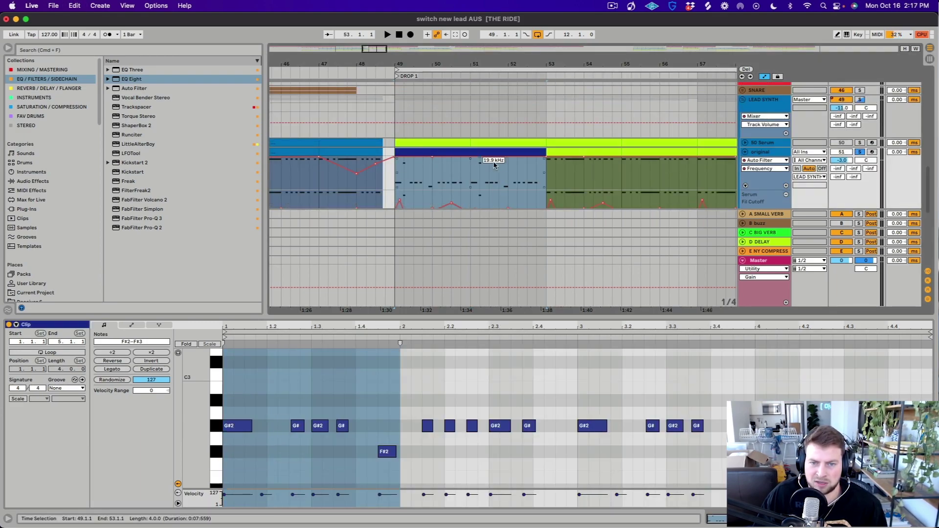
{"action": "key", "text": "space"}
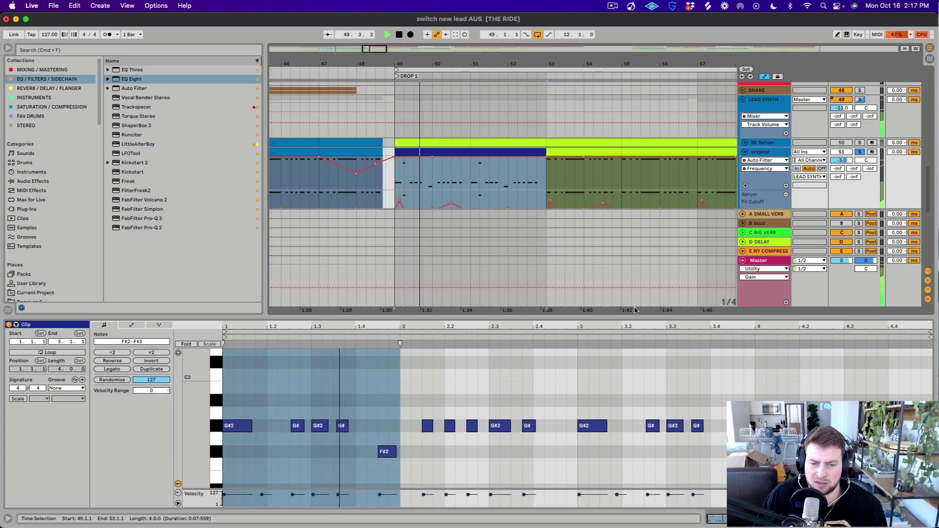
{"action": "left_click", "coordinate": [487, 407]}
{"action": "key", "text": "super+a"}
{"action": "key", "text": "shift+Up"}
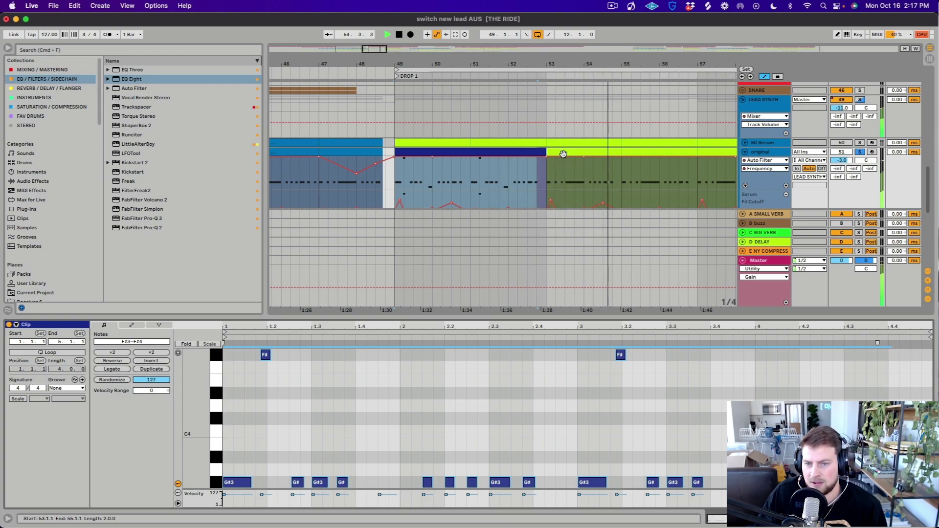
{"action": "key", "text": "space"}
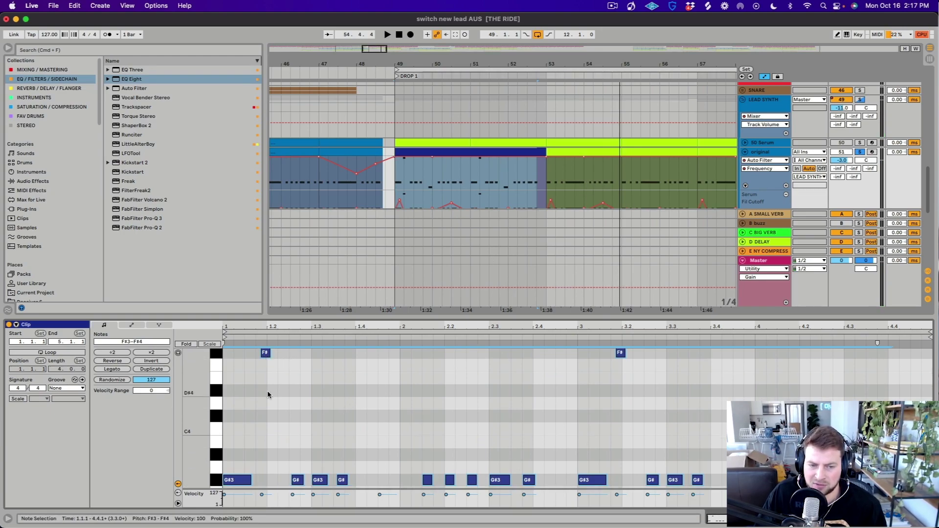
{"action": "scroll", "coordinate": [279, 394], "scroll_direction": "down", "scroll_amount": 3}
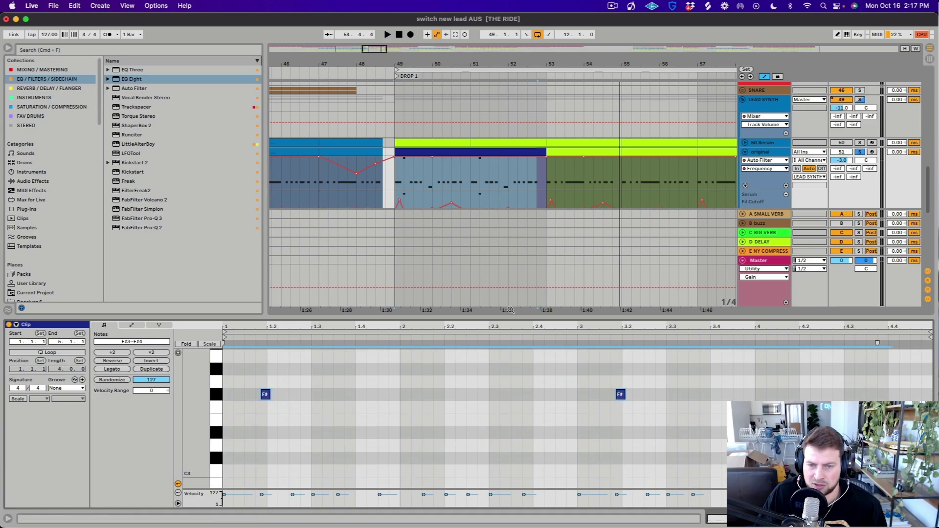
{"action": "left_click", "coordinate": [421, 141]}
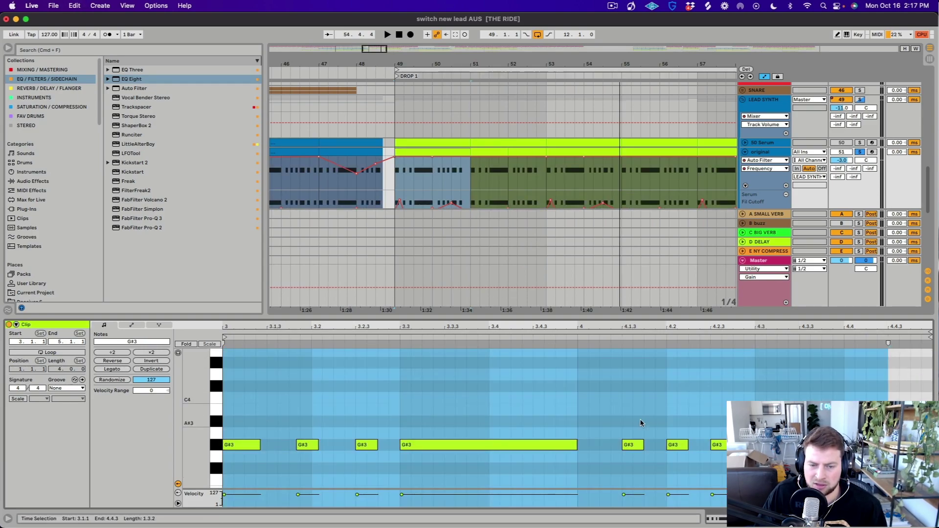
Audition individual G#3 notes of the original track's DROP 1 clip one after another in the note editor.
{"action": "scroll", "coordinate": [413, 399], "scroll_direction": "down", "scroll_amount": 1}
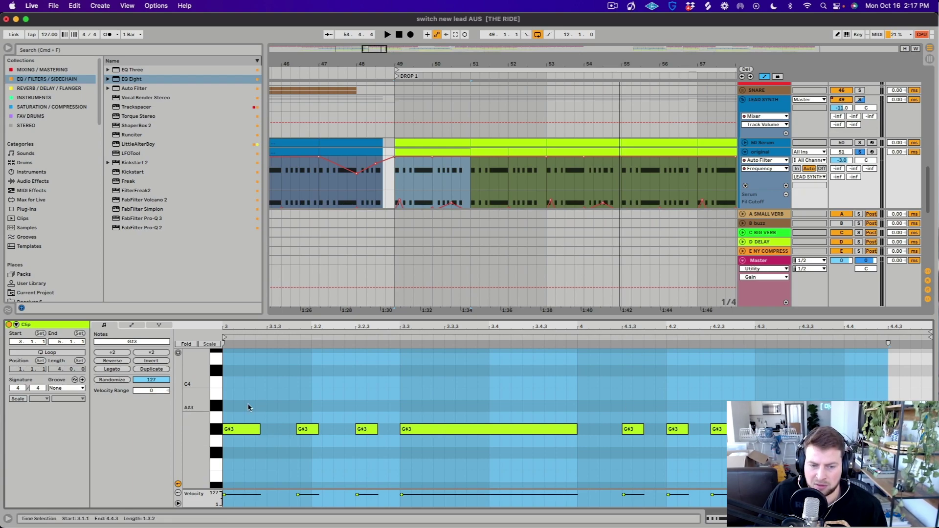
{"action": "left_click", "coordinate": [303, 429]}
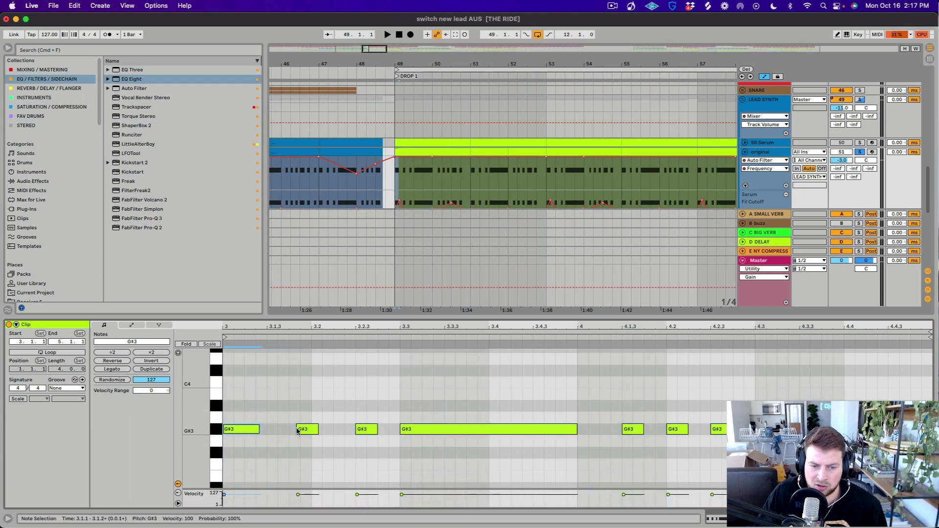
{"action": "left_click", "coordinate": [361, 431]}
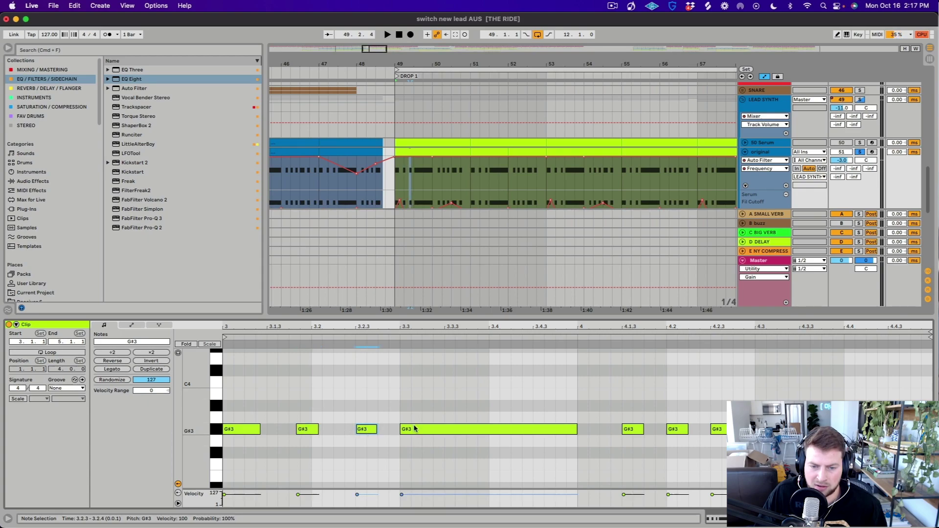
{"action": "left_click", "coordinate": [765, 429]}
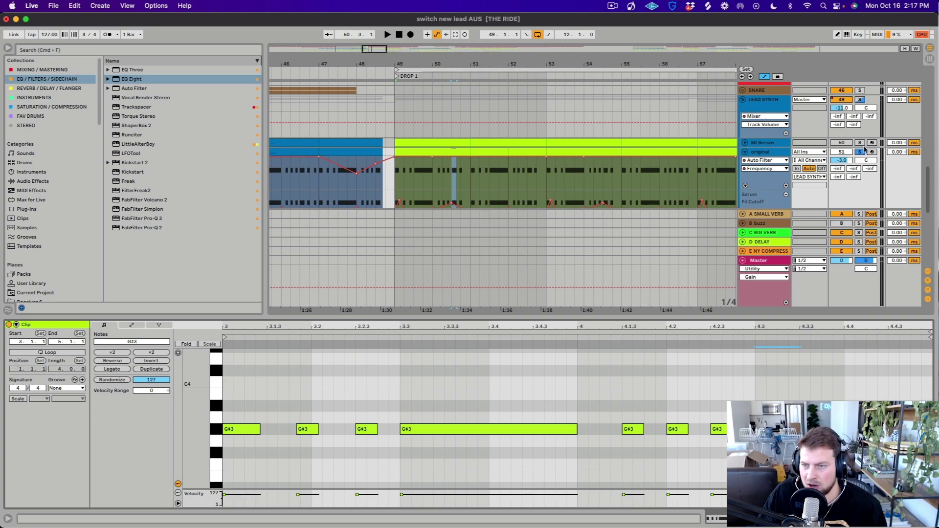
Play the opening bars of DROP 1 on the original track while checking its automation lanes.
{"action": "key", "text": "space"}
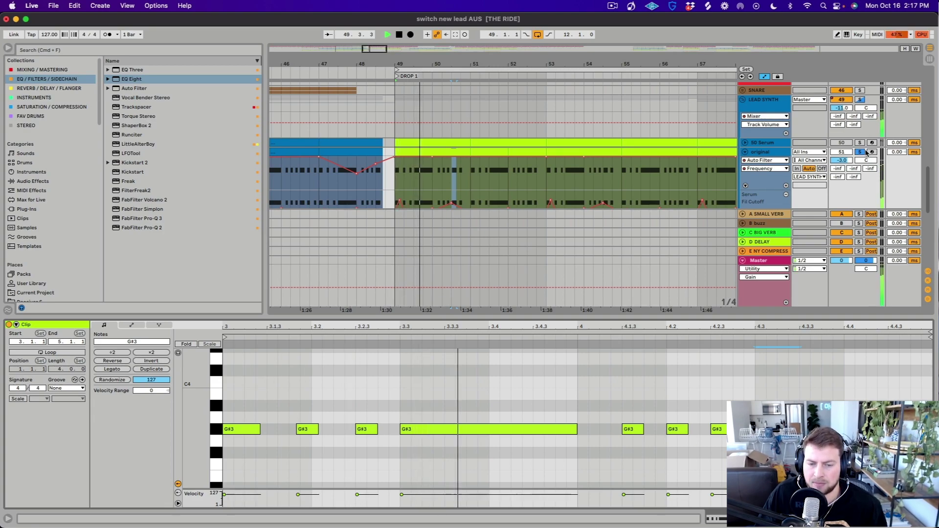
{"action": "scroll", "coordinate": [538, 195], "scroll_direction": "down", "scroll_amount": 2}
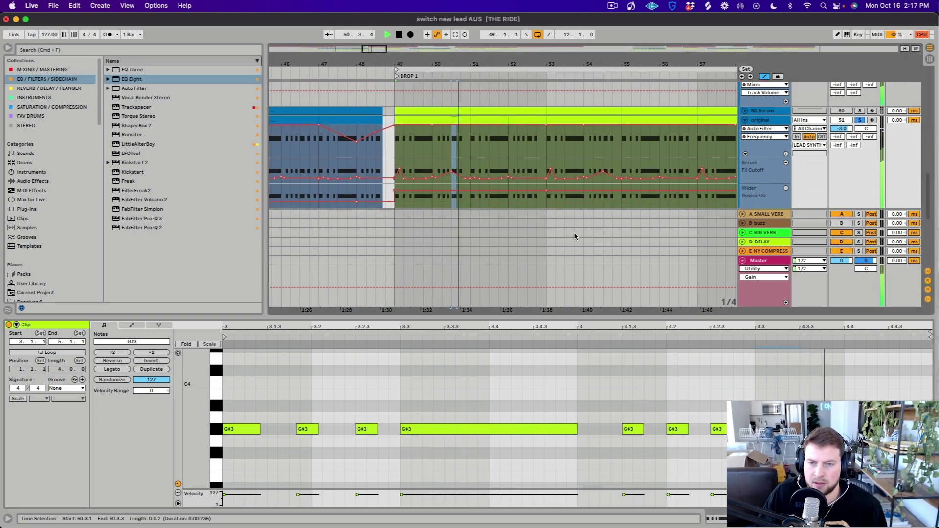
{"action": "scroll", "coordinate": [498, 172], "scroll_direction": "down", "scroll_amount": 1}
{"action": "key", "text": "space"}
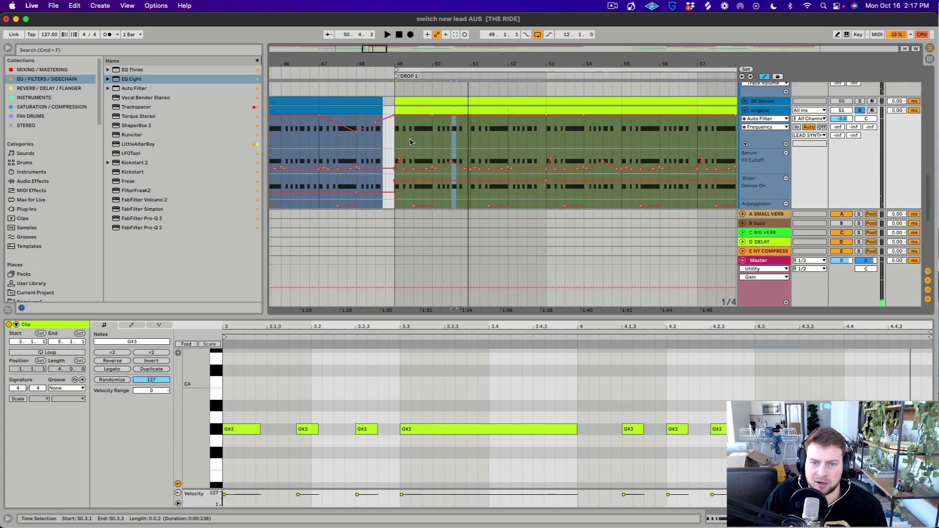
Select 49.3.1 to 50.1.1 on the original track and show its device chain with the Arpeggiator in a smaller detail area.
{"action": "left_click", "coordinate": [413, 136]}
{"action": "left_click_drag", "start_coordinate": [414, 136], "coordinate": [433, 135]}
{"action": "scroll", "coordinate": [434, 135], "scroll_direction": "down", "scroll_amount": 2}
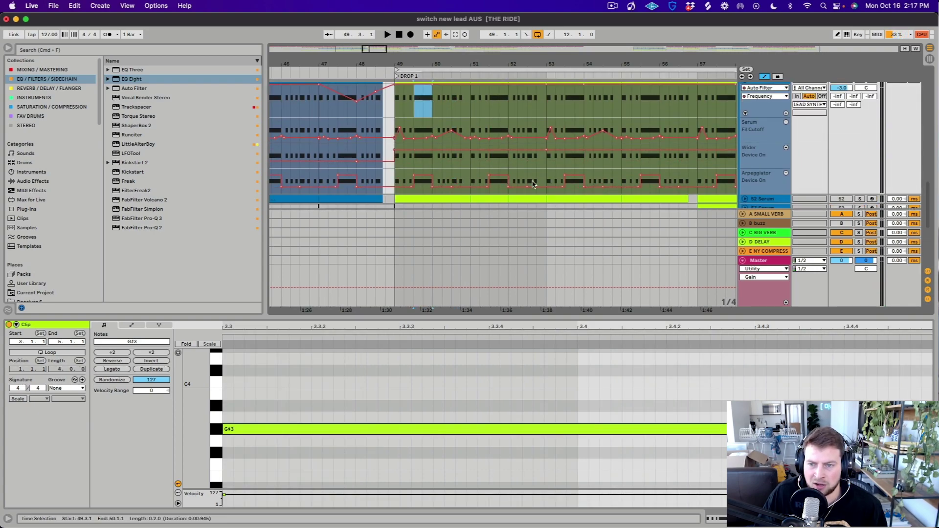
{"action": "key", "text": "shift+Tab"}
{"action": "left_click_drag", "start_coordinate": [131, 317], "coordinate": [131, 411]}
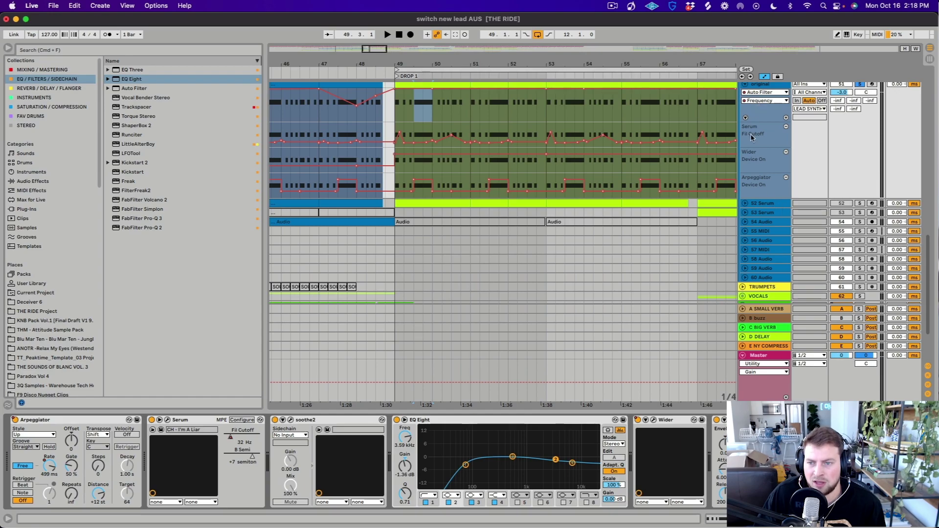
Insert a MIDI track below the original track, set its MIDI input to original, and arm and solo it.
{"action": "right_click", "coordinate": [763, 186]}
{"action": "right_click", "coordinate": [766, 87]}
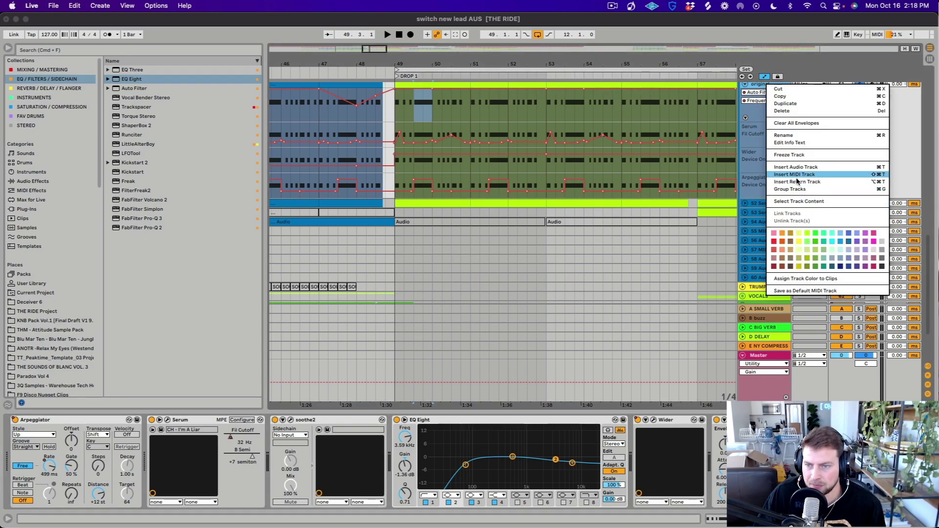
{"action": "left_click", "coordinate": [795, 174]}
{"action": "left_click", "coordinate": [819, 212]}
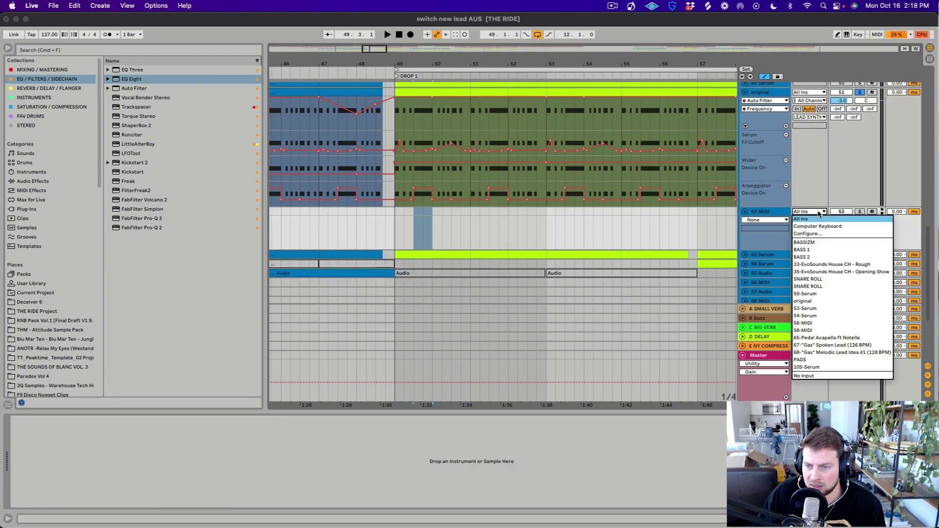
{"action": "left_click", "coordinate": [812, 301]}
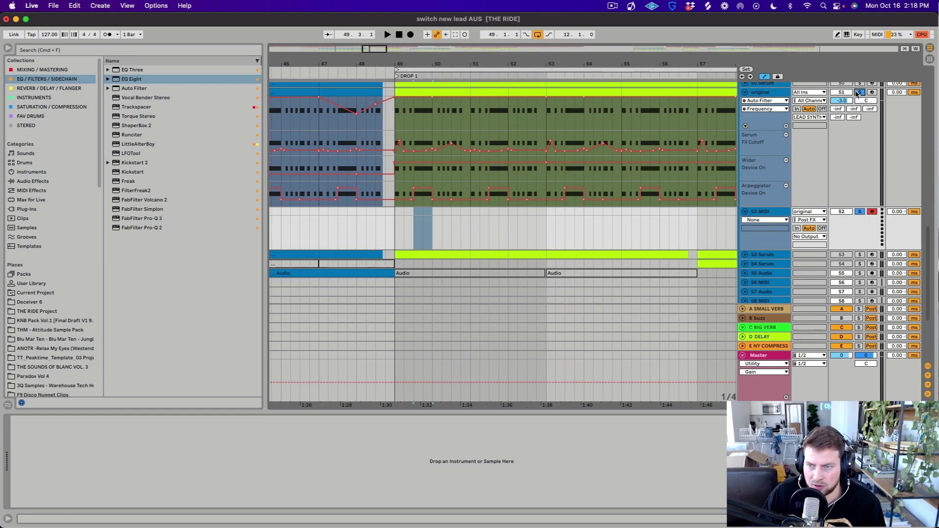
{"action": "double_click", "coordinate": [396, 215]}
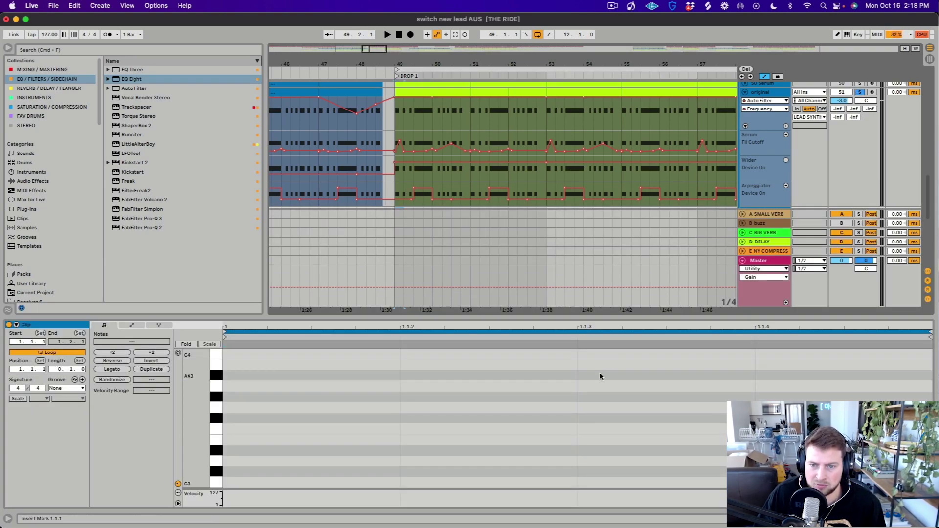
{"action": "left_click_drag", "start_coordinate": [611, 321], "coordinate": [606, 414]}
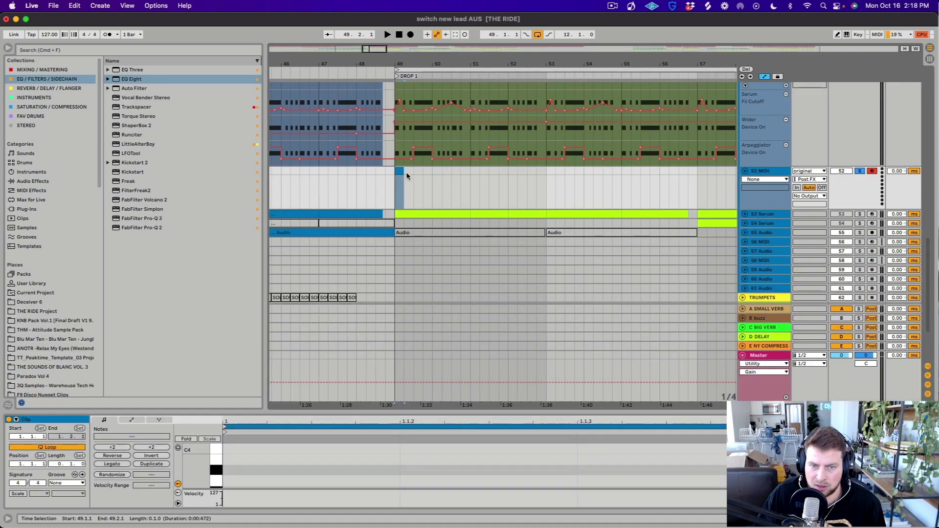
{"action": "key", "text": "super+z"}
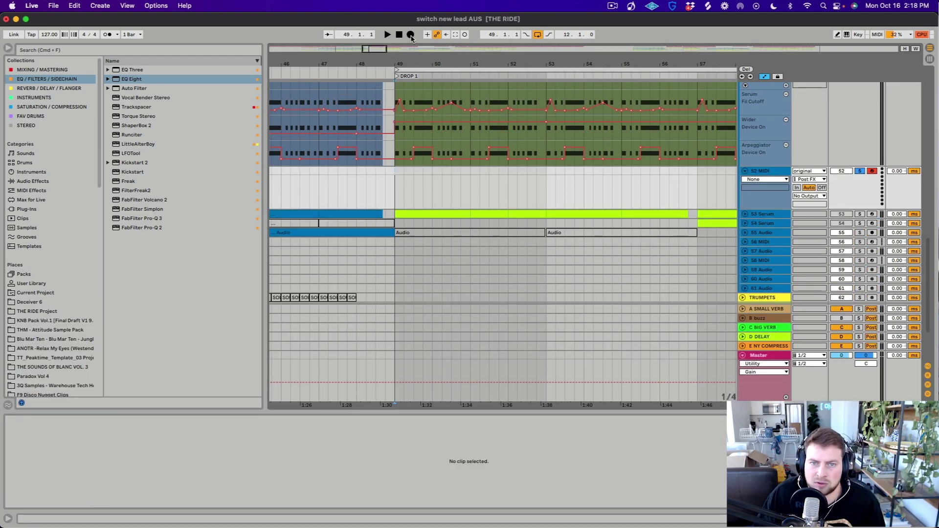
Record the original track's MIDI output onto the new track from bar 49 for four bars.
{"action": "left_click", "coordinate": [411, 35]}
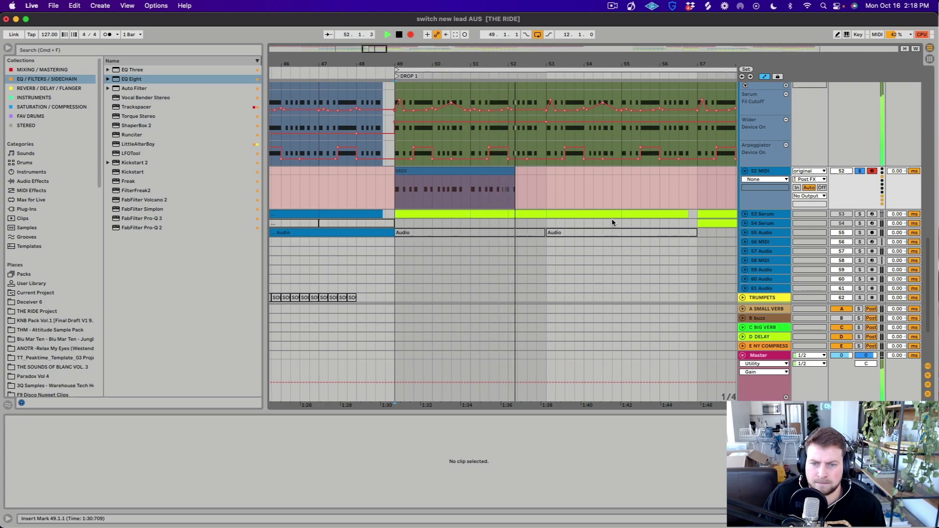
{"action": "key", "text": "space"}
{"action": "left_click", "coordinate": [613, 223]}
Compare the recorded MIDI clip's notes with the original track's long notes and Arpeggiator automation across bars 49 to 52.
{"action": "left_click", "coordinate": [413, 191]}
{"action": "key", "text": "plus"}
{"action": "key", "text": "plus"}
{"action": "left_click", "coordinate": [447, 146]}
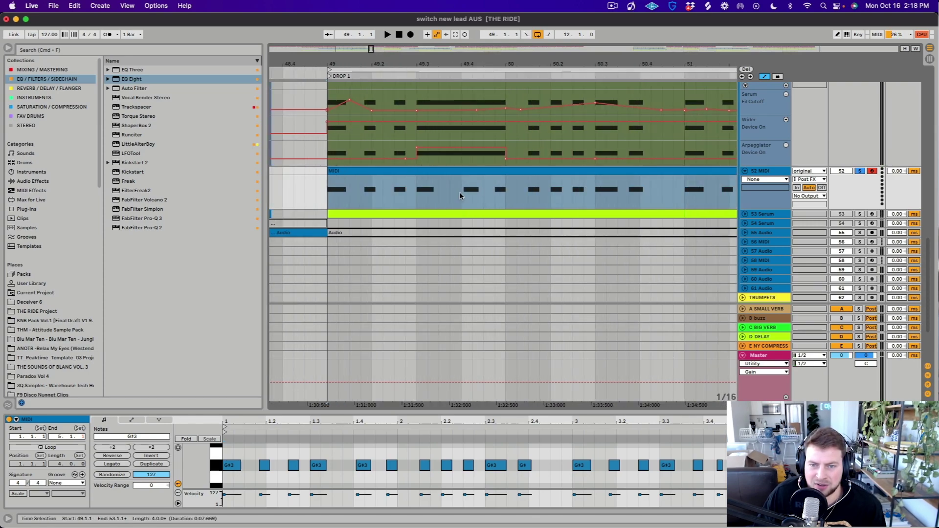
{"action": "left_click", "coordinate": [422, 199]}
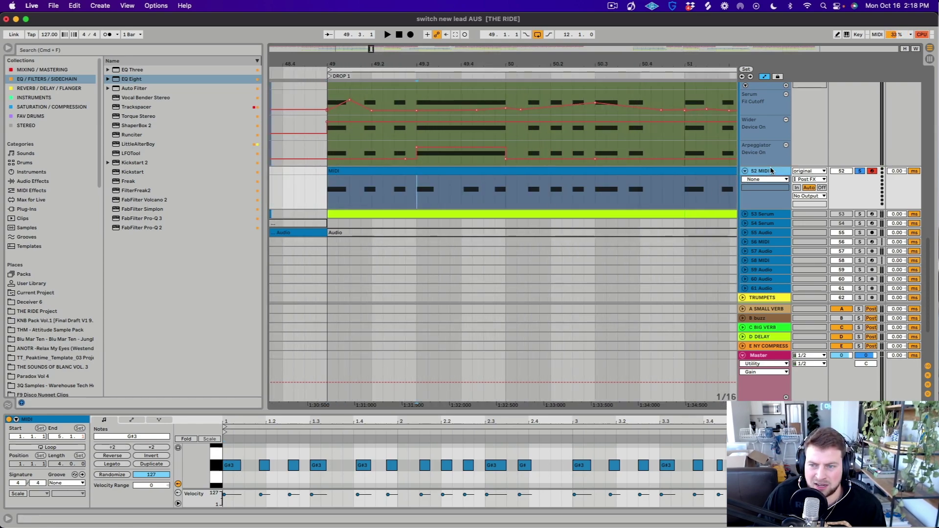
{"action": "scroll", "coordinate": [765, 159], "scroll_direction": "up", "scroll_amount": 2}
{"action": "scroll", "coordinate": [766, 159], "scroll_direction": "up", "scroll_amount": 2}
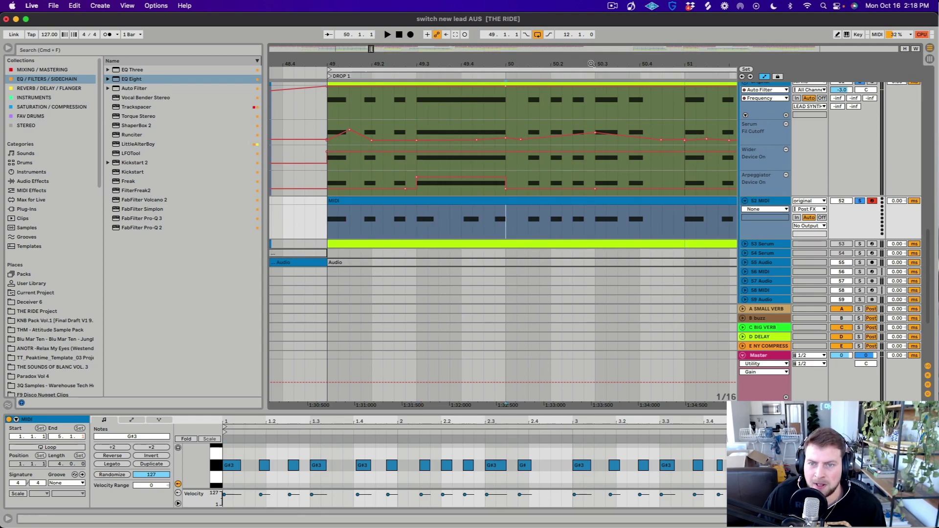
{"action": "scroll", "coordinate": [606, 205], "scroll_direction": "down", "scroll_amount": 2}
{"action": "left_click", "coordinate": [606, 225]}
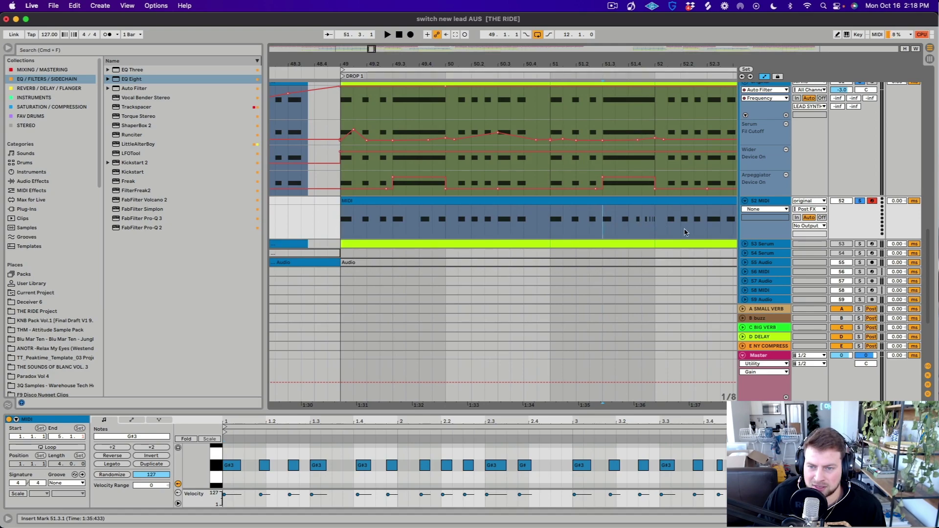
Open the recorded clip in an enlarged note editor and examine the short notes leading up to its bar 4.
{"action": "left_click", "coordinate": [628, 198]}
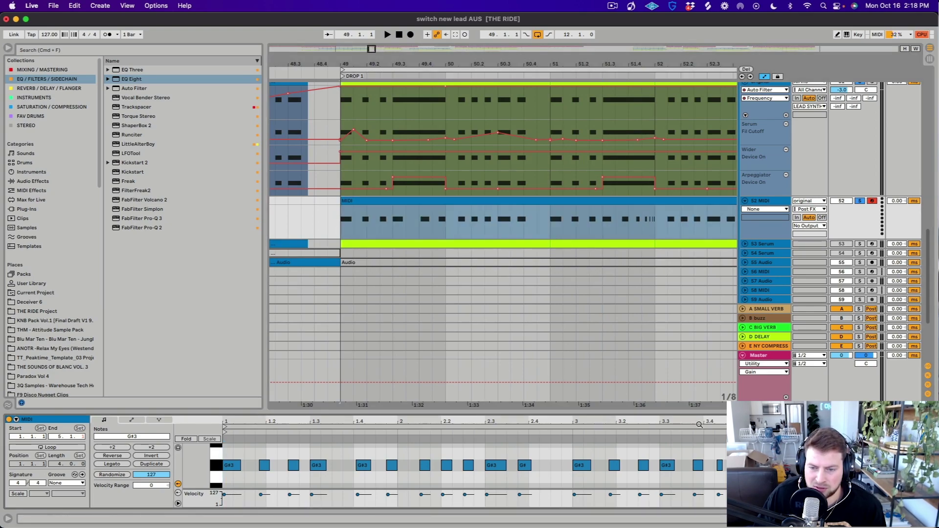
{"action": "left_click_drag", "start_coordinate": [469, 414], "coordinate": [469, 184]}
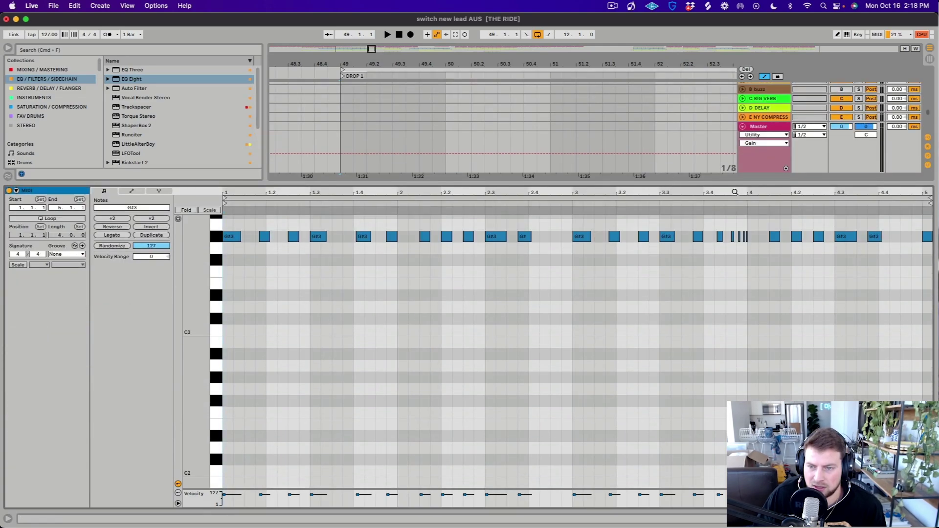
{"action": "scroll", "coordinate": [734, 343], "scroll_direction": "up", "scroll_amount": 10}
{"action": "scroll", "coordinate": [593, 193], "scroll_direction": "down", "scroll_amount": 5}
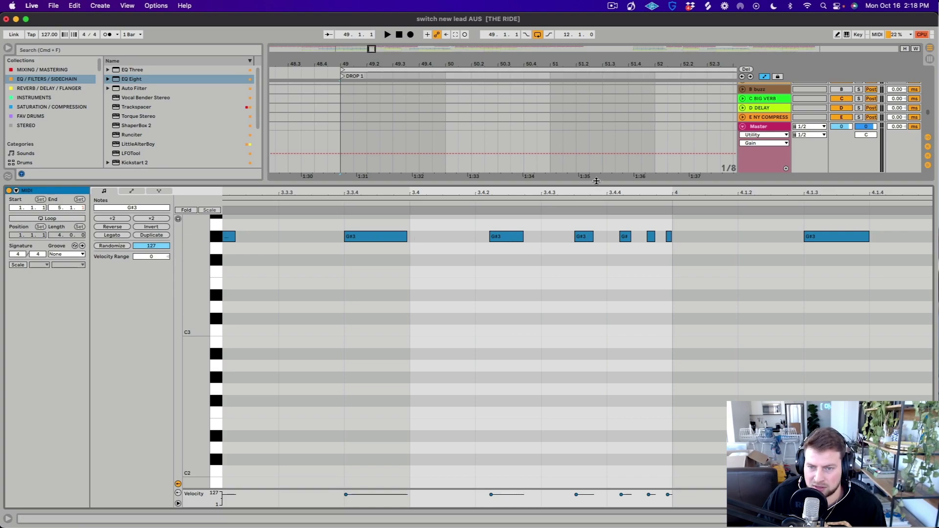
Shrink the note editor and return to the original track's device chain in the wider arrangement.
{"action": "left_click_drag", "start_coordinate": [593, 182], "coordinate": [594, 413]}
{"action": "key", "text": "minus"}
{"action": "key", "text": "minus"}
{"action": "key", "text": "minus"}
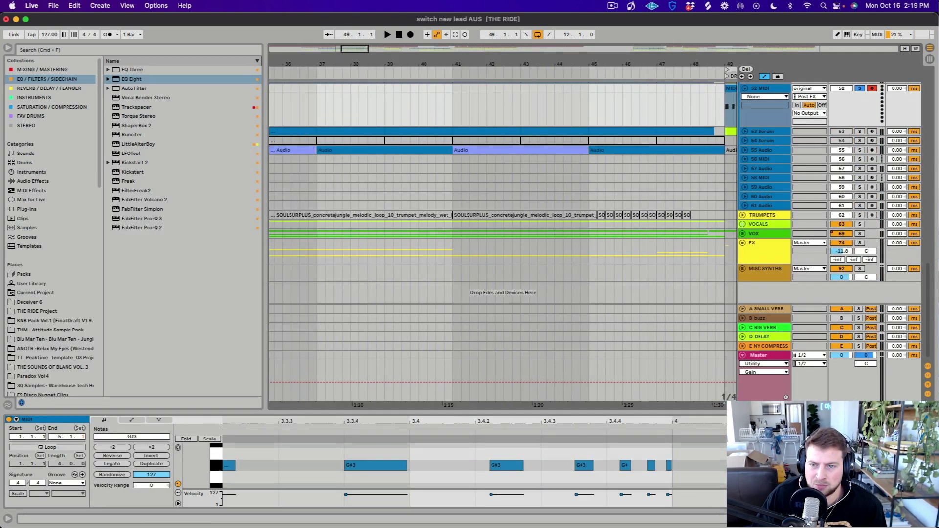
{"action": "scroll", "coordinate": [762, 206], "scroll_direction": "up", "scroll_amount": 5}
{"action": "scroll", "coordinate": [762, 206], "scroll_direction": "up", "scroll_amount": 3}
{"action": "left_click", "coordinate": [705, 143]}
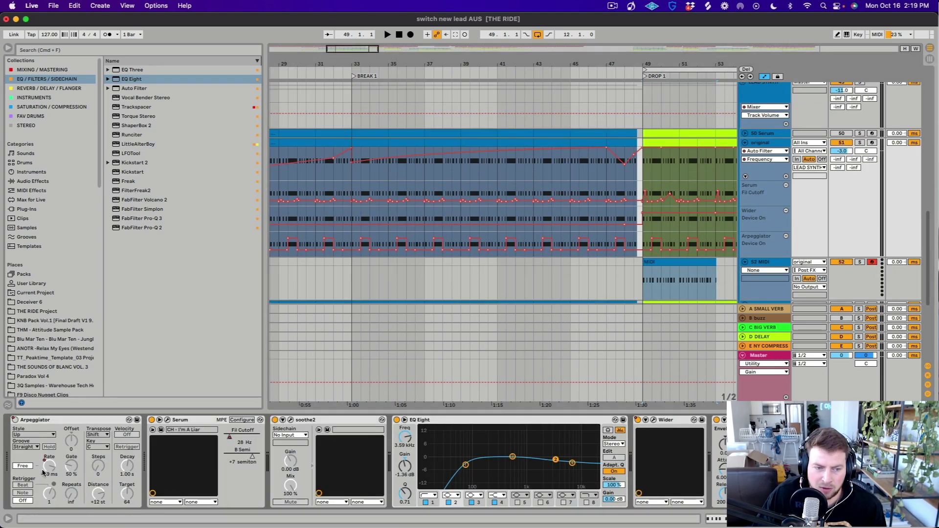
Show the Arpeggiator's Free Rate automation on the original track and examine its curve from BREAK 1 at bar 33.
{"action": "left_click", "coordinate": [765, 151]}
{"action": "left_click", "coordinate": [761, 165]}
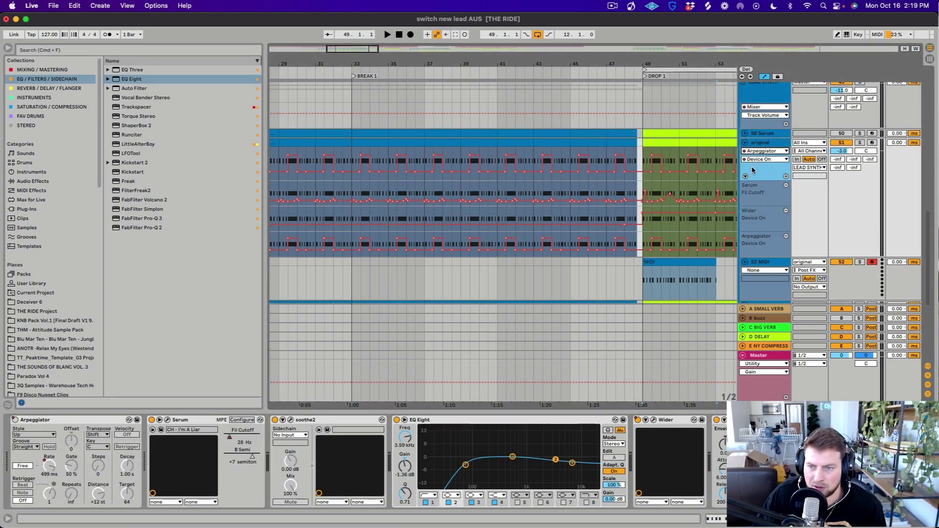
{"action": "left_click", "coordinate": [766, 159]}
{"action": "left_click", "coordinate": [759, 221]}
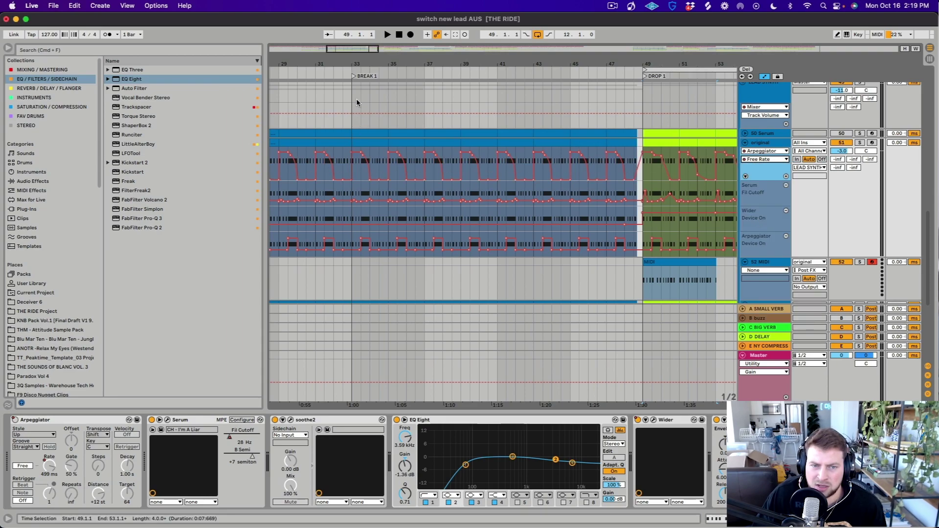
{"action": "left_click_drag", "start_coordinate": [357, 62], "coordinate": [356, 105]}
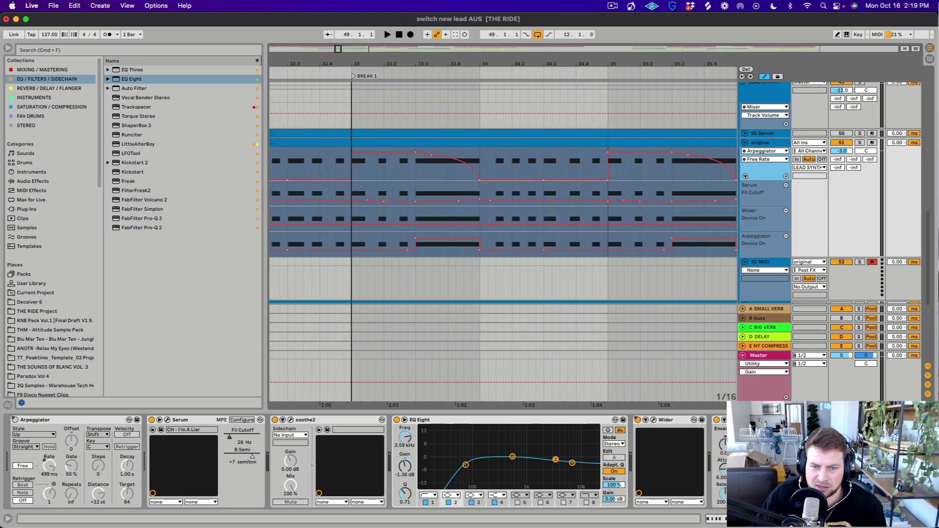
{"action": "left_click_drag", "start_coordinate": [551, 65], "coordinate": [423, 150]}
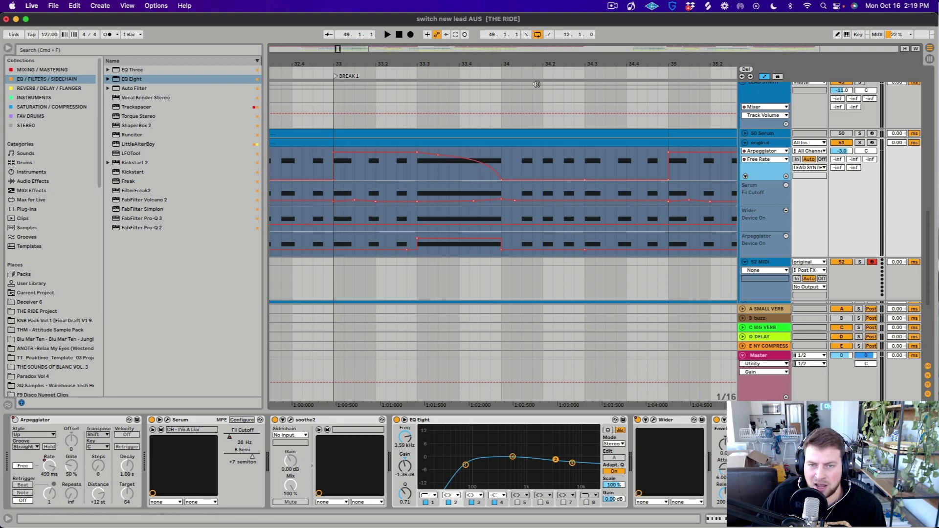
{"action": "scroll", "coordinate": [630, 116], "scroll_direction": "right", "scroll_amount": 2}
{"action": "scroll", "coordinate": [532, 147], "scroll_direction": "down", "scroll_amount": 3}
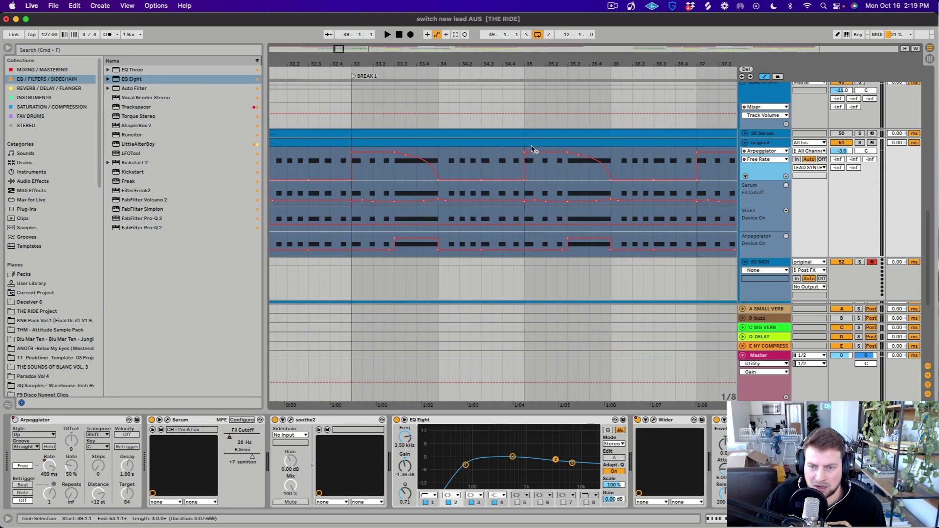
Solo the original track and play it from 35.3.1 to hear the Arpeggiator's rate sweep.
{"action": "left_click", "coordinate": [568, 237]}
{"action": "left_click", "coordinate": [860, 142]}
{"action": "key", "text": "space"}
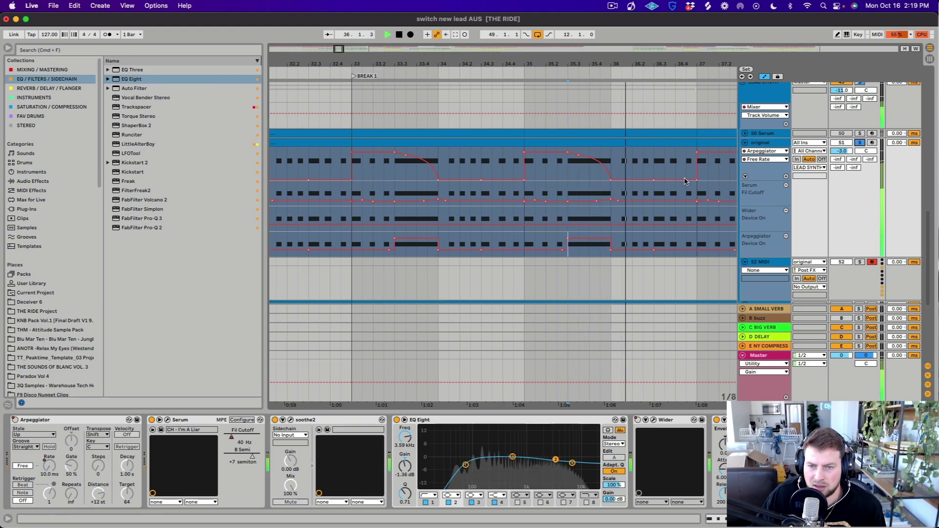
{"action": "key", "text": "space"}
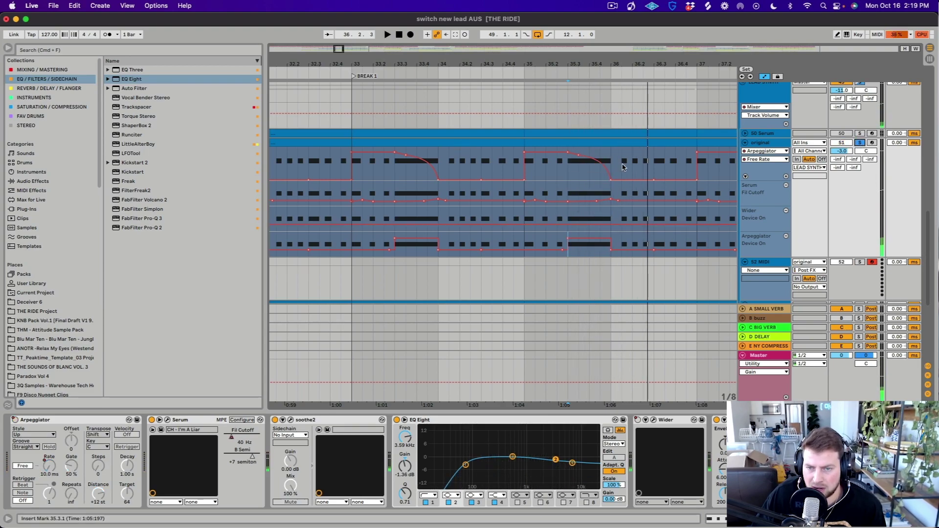
Show the Arpeggiator's Device On automation on the original track and play from BREAK 1 at bar 33.
{"action": "left_click_drag", "start_coordinate": [386, 66], "coordinate": [488, 64]}
{"action": "left_click", "coordinate": [425, 172]}
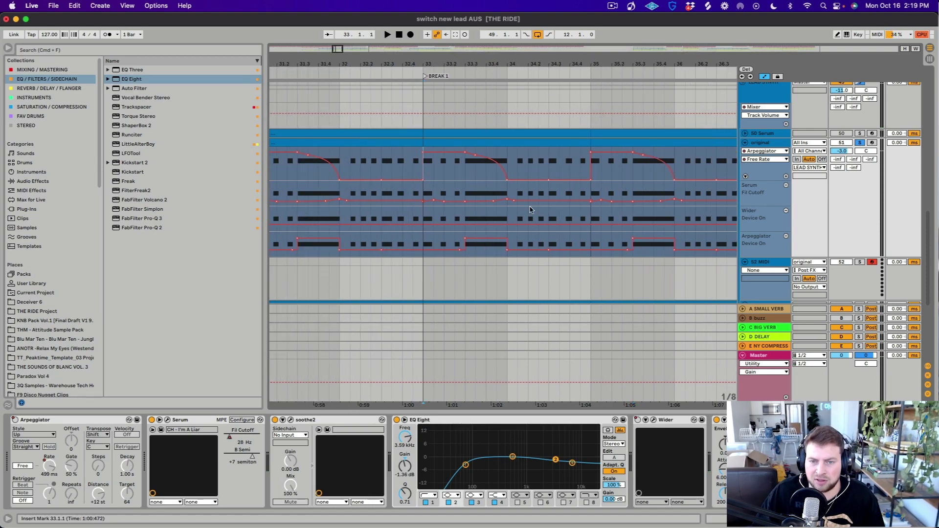
{"action": "left_click", "coordinate": [766, 160]}
{"action": "left_click", "coordinate": [765, 168]}
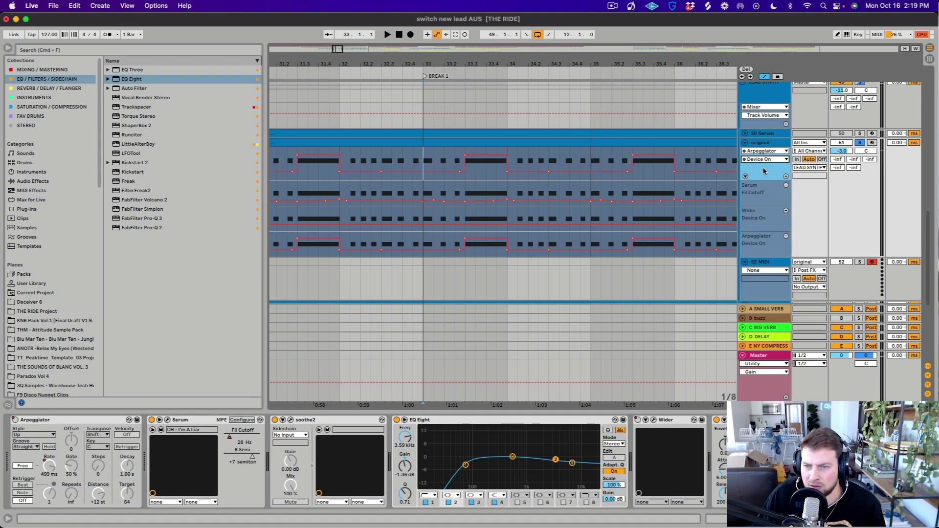
{"action": "key", "text": "space"}
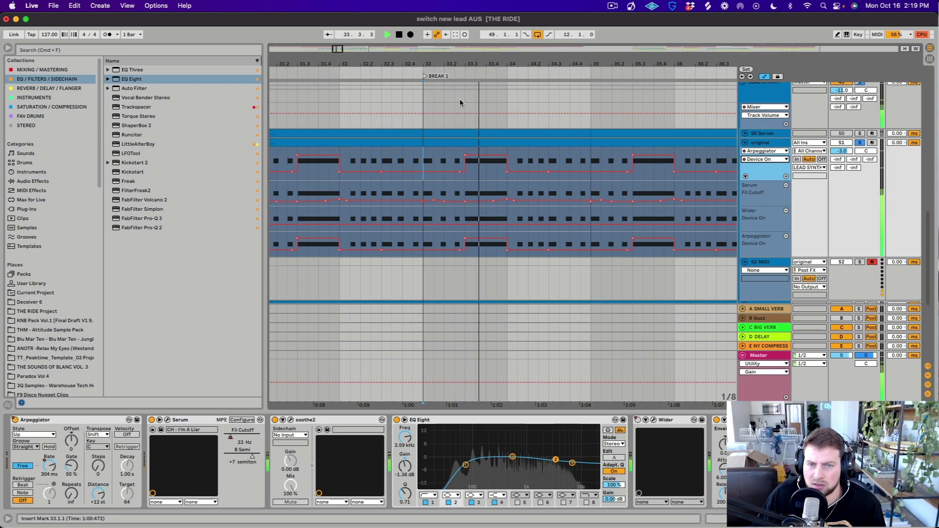
Show the Arpeggiator's Free Rate automation on the original track around DROP 1 at bar 49.
{"action": "left_click_drag", "start_coordinate": [476, 58], "coordinate": [610, 141]}
{"action": "left_click", "coordinate": [607, 142]}
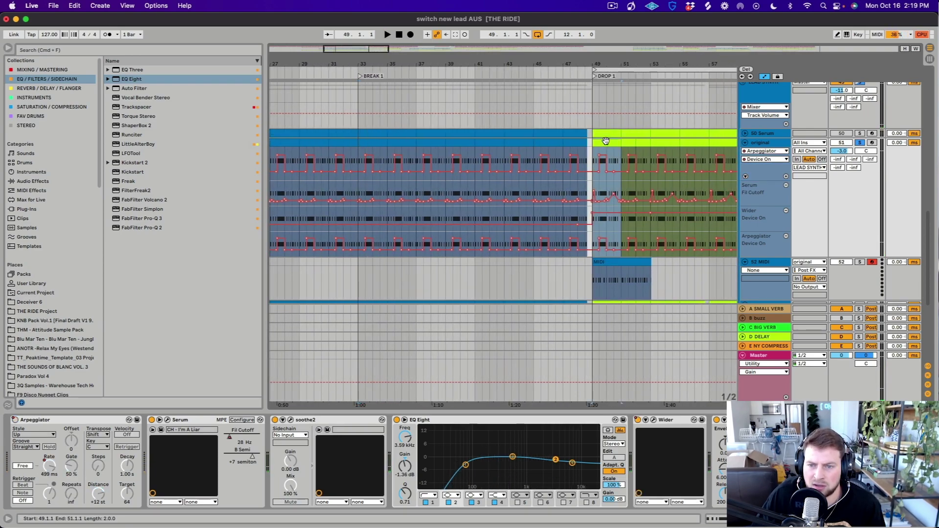
{"action": "left_click", "coordinate": [766, 151]}
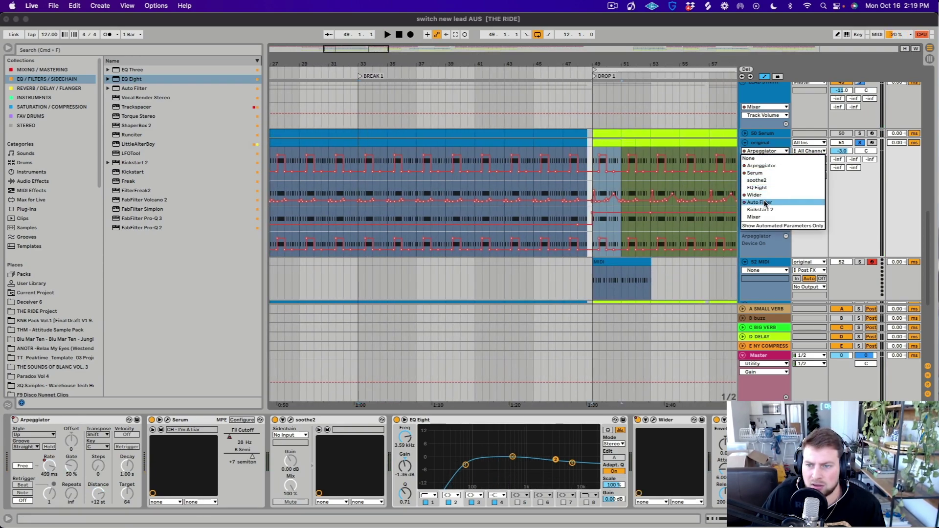
{"action": "left_click", "coordinate": [760, 166]}
{"action": "left_click", "coordinate": [765, 159]}
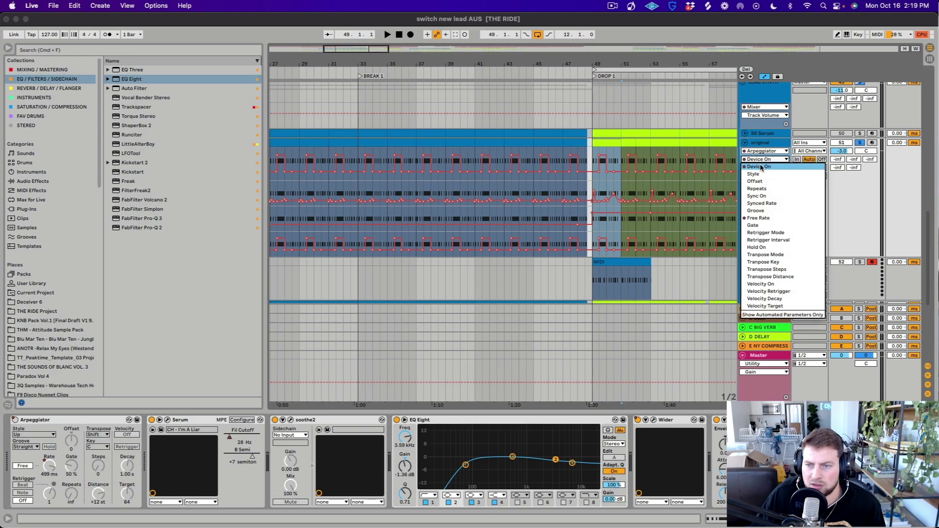
{"action": "left_click", "coordinate": [762, 219]}
{"action": "key", "text": "z"}
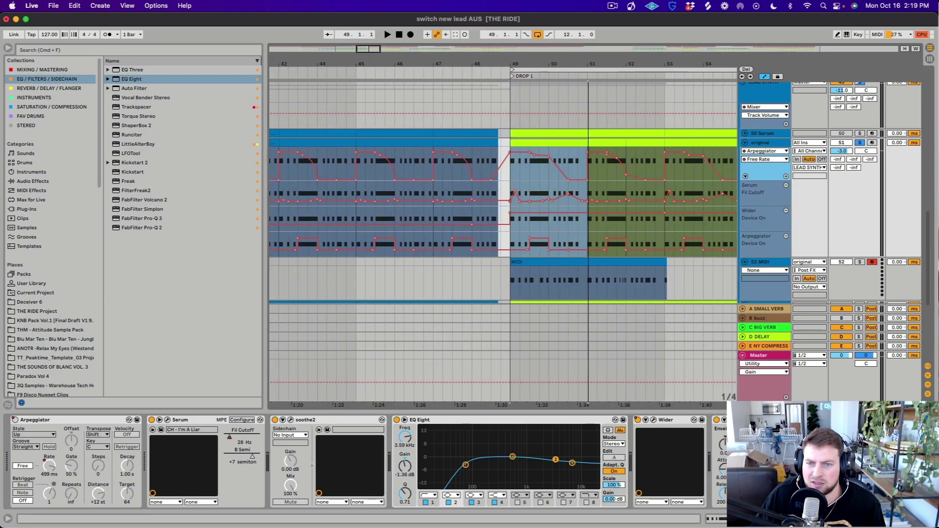
Compare the Free Rate curve in DROP 1 with the captured notes in the MIDI clip, including the range 51.4.1 to 52.1.1.
{"action": "left_click", "coordinate": [415, 167]}
{"action": "mouse_move", "coordinate": [417, 158]}
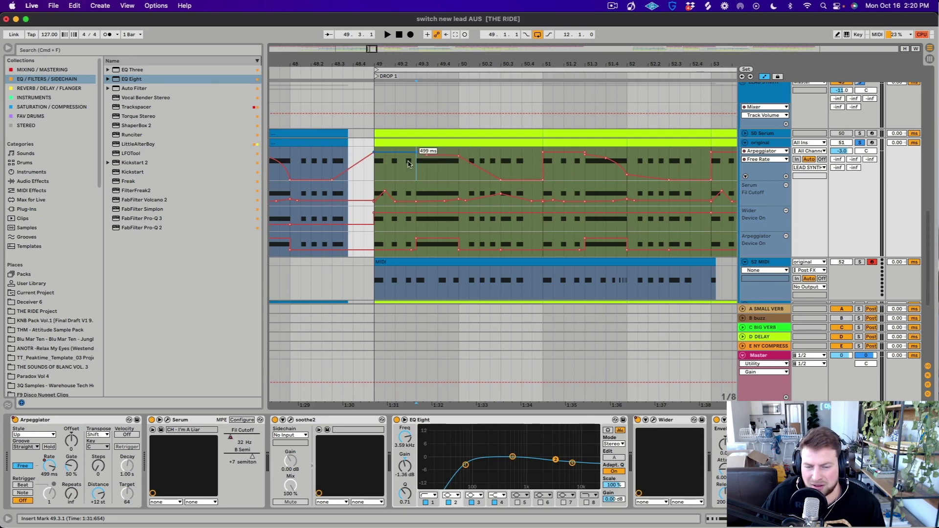
{"action": "left_click", "coordinate": [611, 283]}
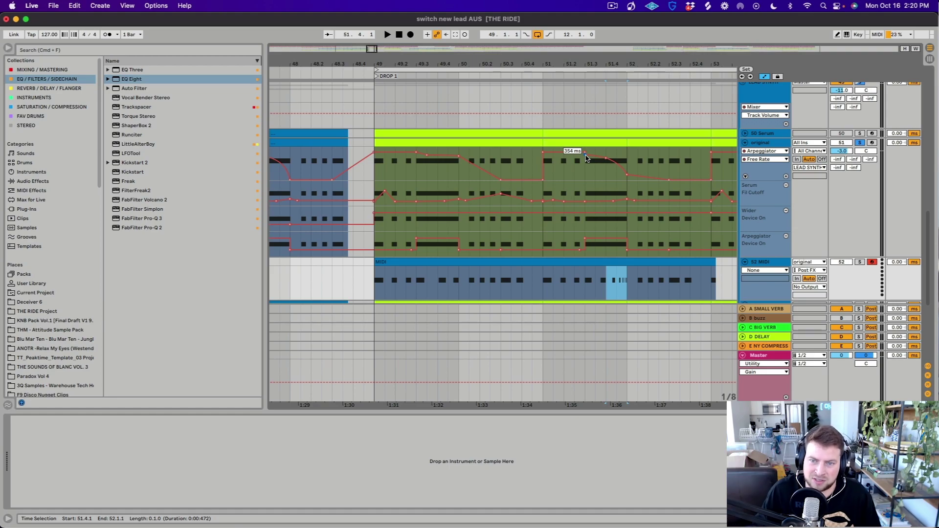
{"action": "left_click_drag", "start_coordinate": [583, 171], "coordinate": [627, 172]}
{"action": "left_click", "coordinate": [421, 178]}
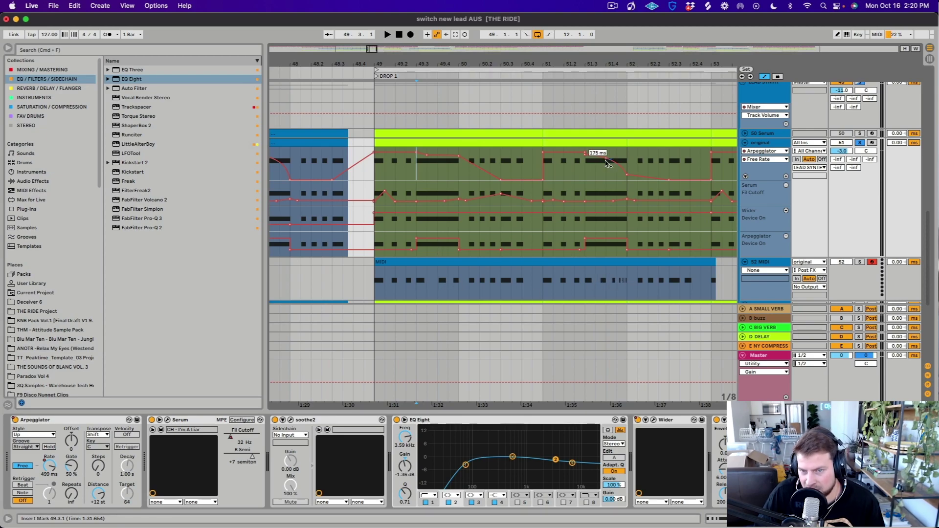
{"action": "left_click_drag", "start_coordinate": [619, 170], "coordinate": [632, 182]}
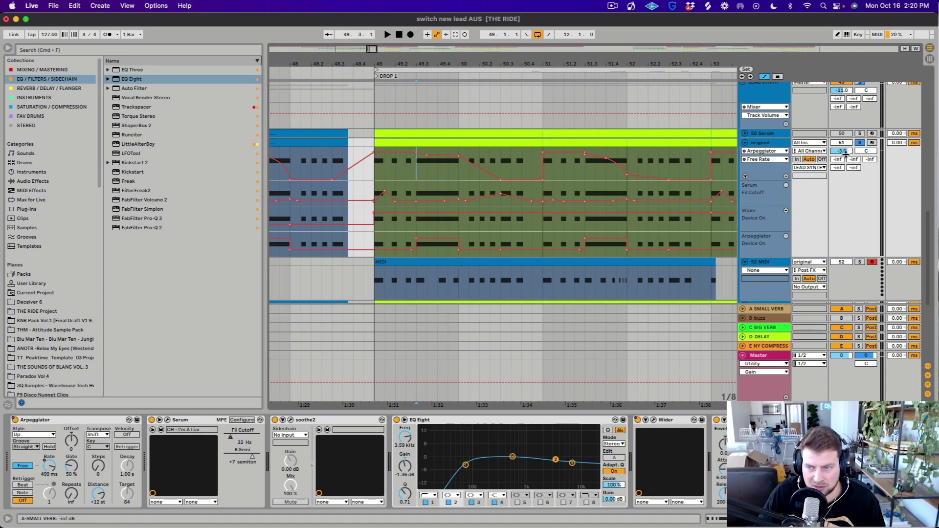
Unsolo the original track and open its Serum instrument window.
{"action": "left_click", "coordinate": [859, 143]}
{"action": "left_click_drag", "start_coordinate": [545, 67], "coordinate": [544, 62]}
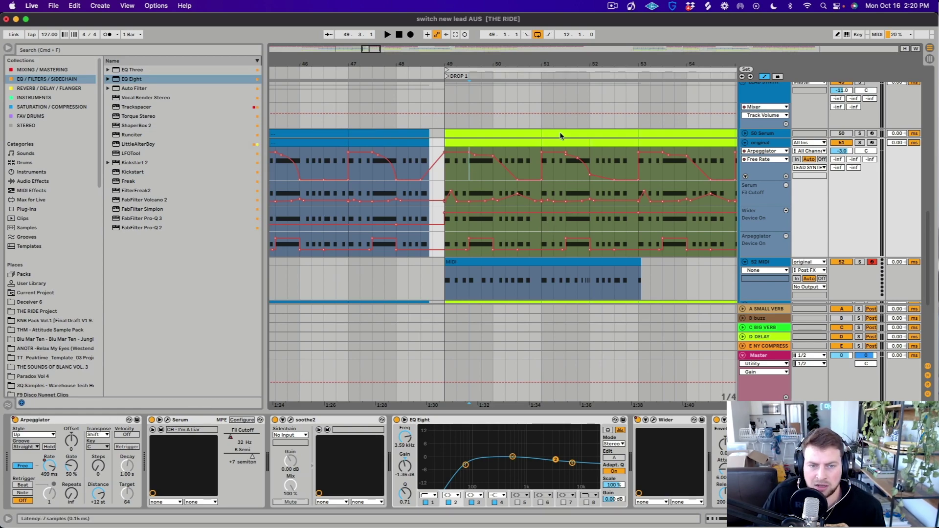
{"action": "key", "text": "super+alt+p"}
{"action": "left_click_drag", "start_coordinate": [710, 122], "coordinate": [501, 58]}
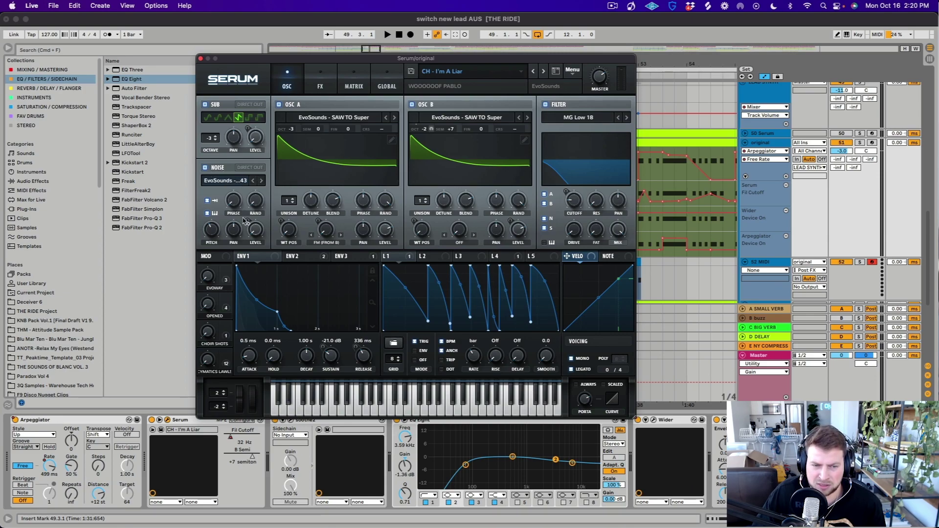
Solo the original track and play it from 49.3.1 with the Serum patch in view.
{"action": "left_click", "coordinate": [860, 143]}
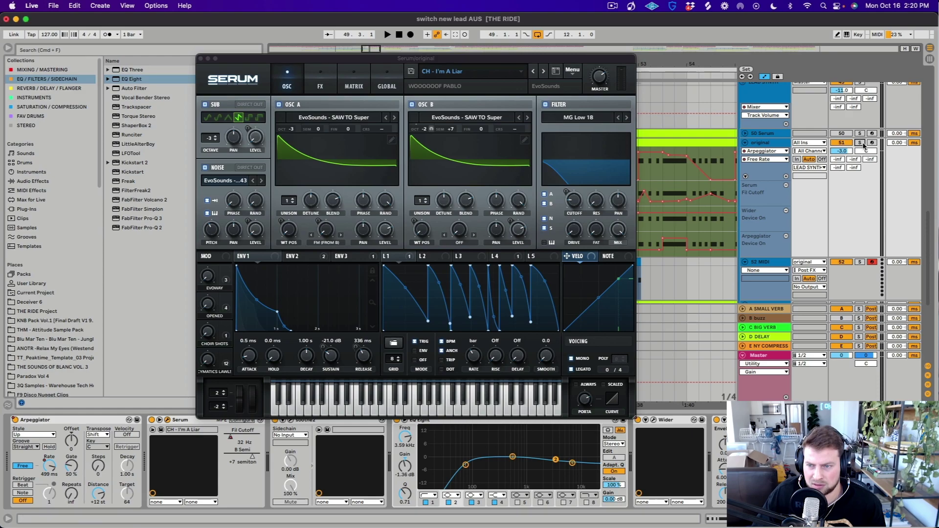
{"action": "key", "text": "space"}
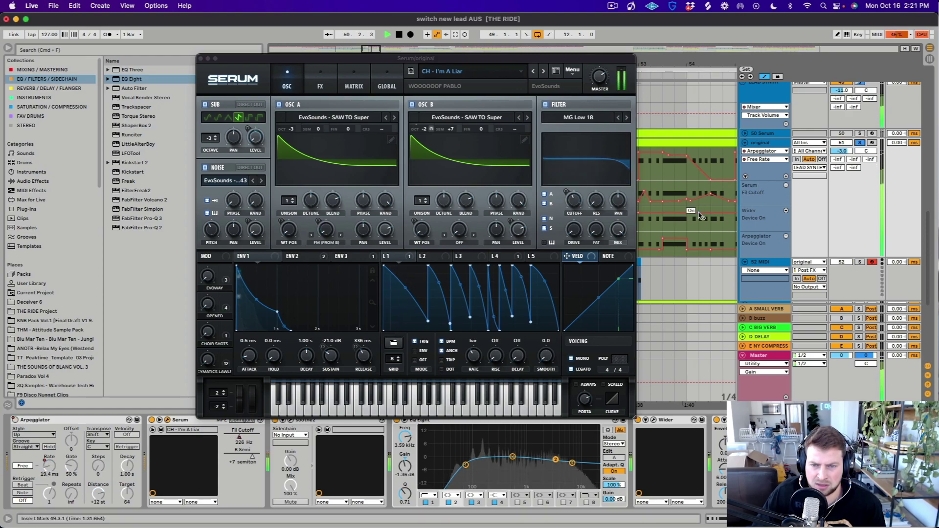
{"action": "key", "text": "space"}
Examine Serum's envelope shapes, switching through ENV 2 to ENV 3.
{"action": "left_click", "coordinate": [321, 292]}
{"action": "left_click", "coordinate": [293, 256]}
{"action": "left_click", "coordinate": [347, 256]}
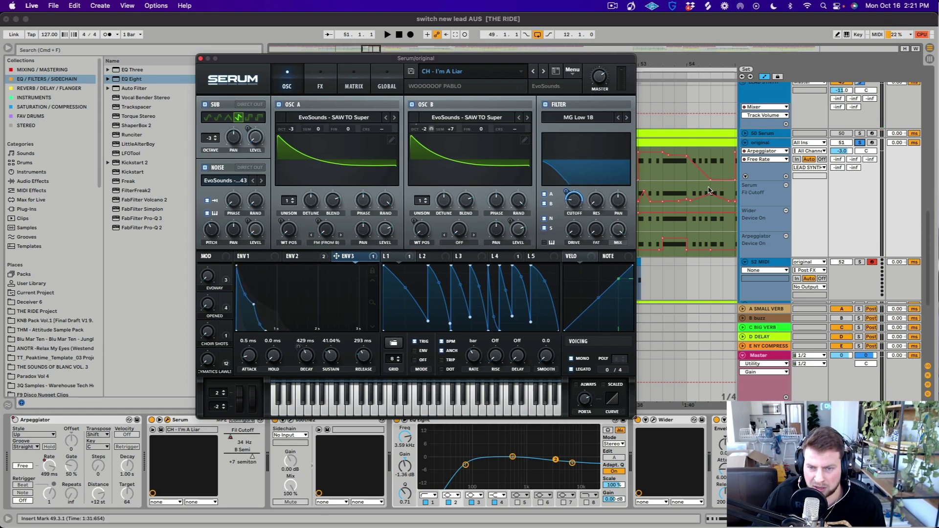
Play the lead while switching OSC A and OSC B off and back on one at a time to hear each oscillator's contribution.
{"action": "key", "text": "space"}
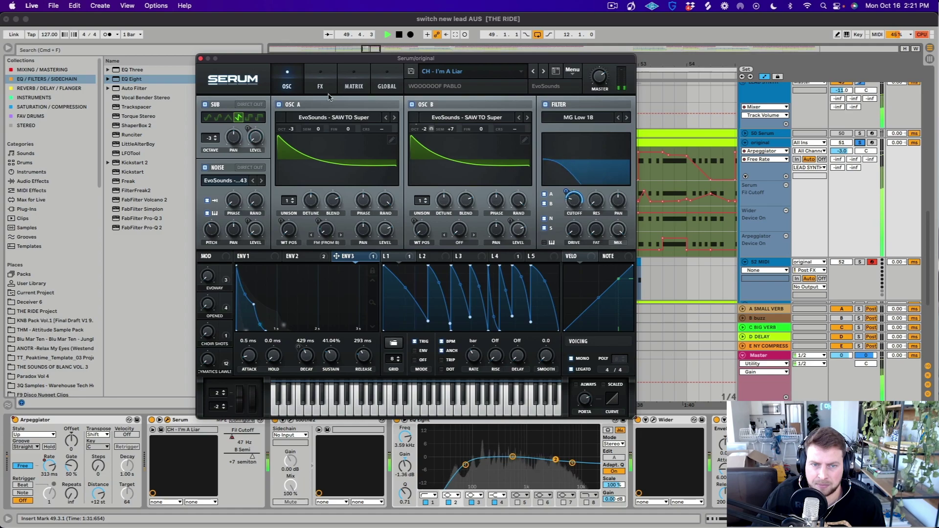
{"action": "left_click", "coordinate": [279, 104]}
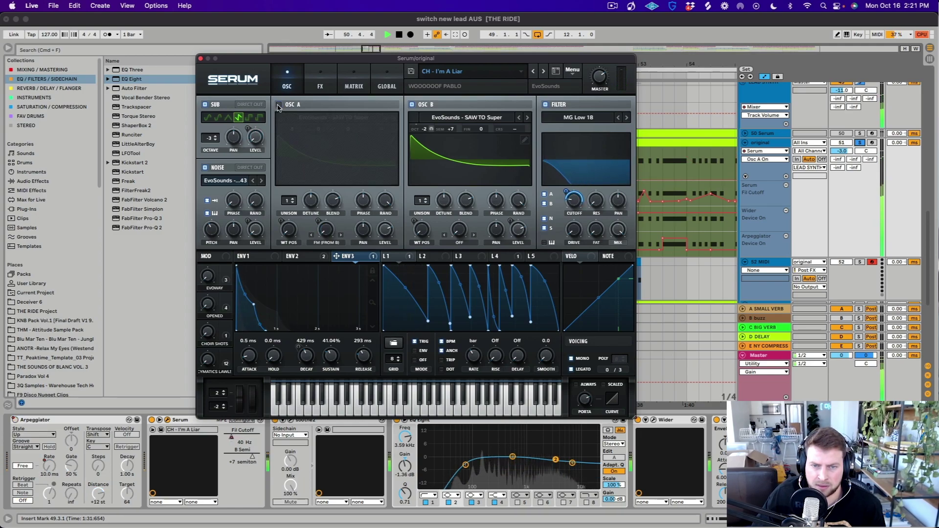
{"action": "left_click", "coordinate": [279, 104]}
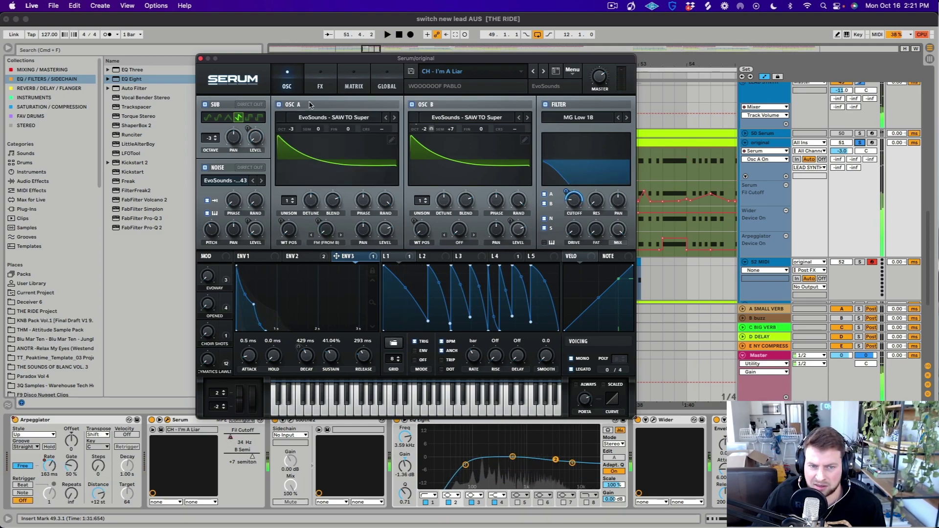
{"action": "left_click", "coordinate": [412, 105]}
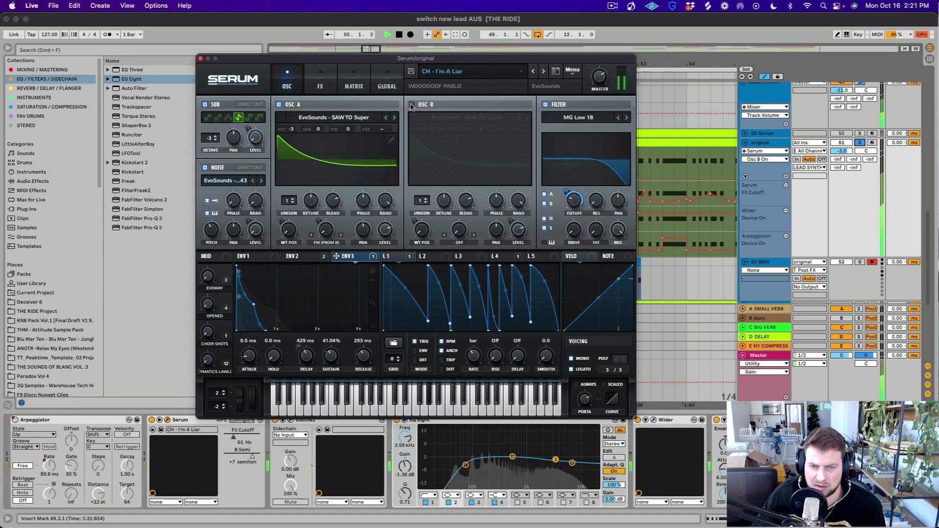
{"action": "left_click", "coordinate": [411, 105]}
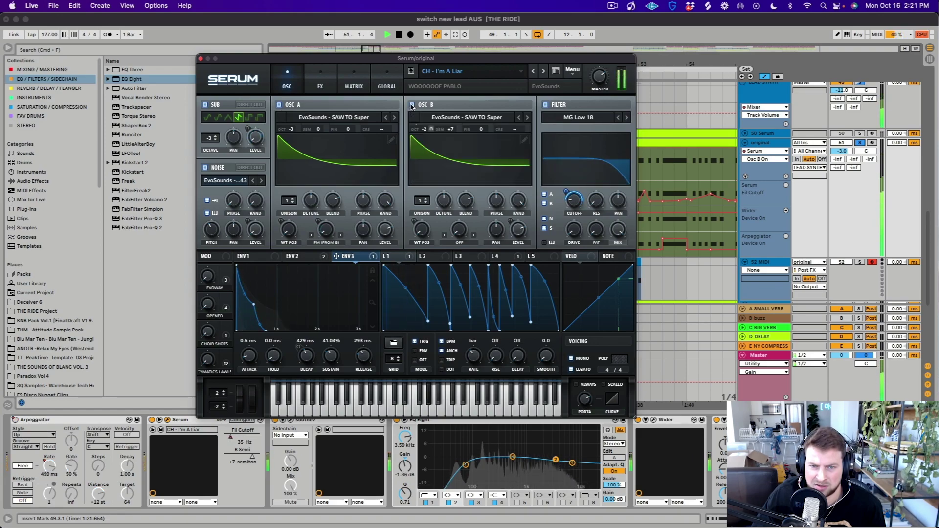
Stop playback and review the patch's effects from Distortion to EQ, returning to the oscillator page.
{"action": "left_click", "coordinate": [315, 87]}
{"action": "key", "text": "space"}
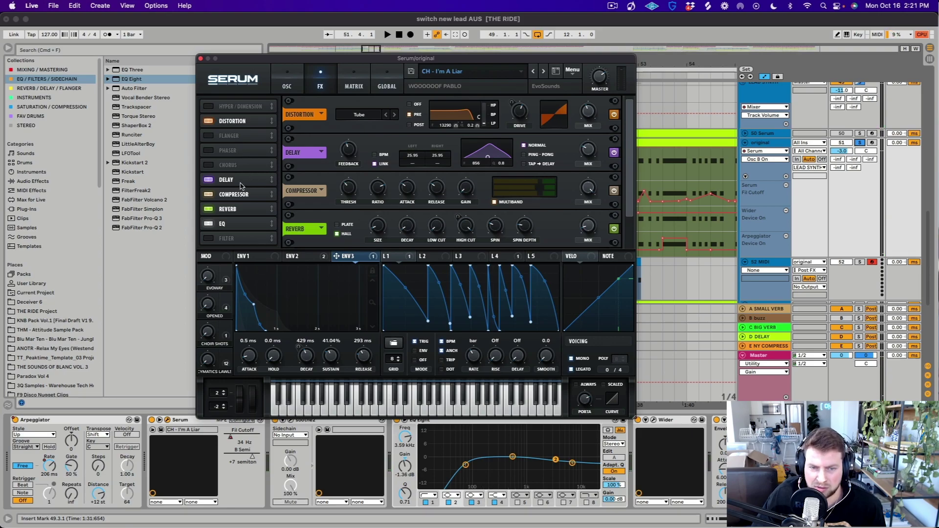
{"action": "scroll", "coordinate": [240, 186], "scroll_direction": "down", "scroll_amount": 1}
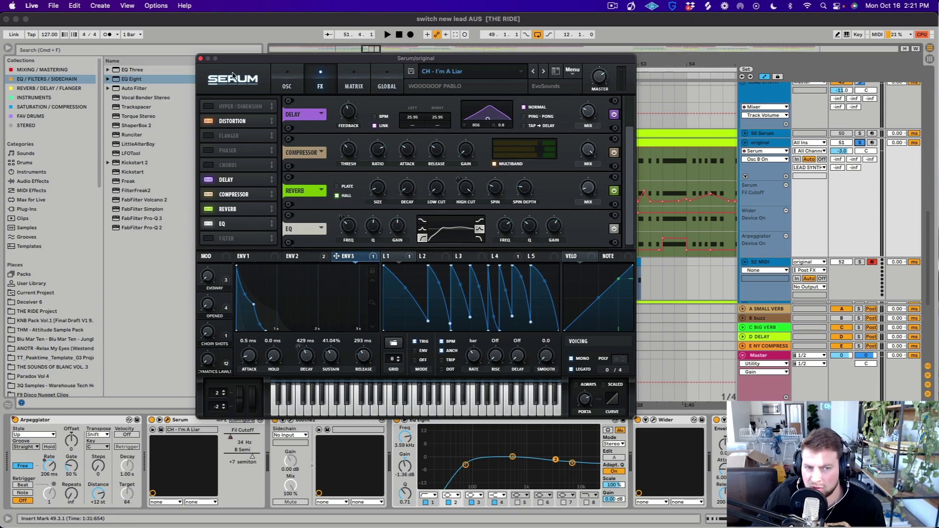
{"action": "left_click", "coordinate": [296, 81]}
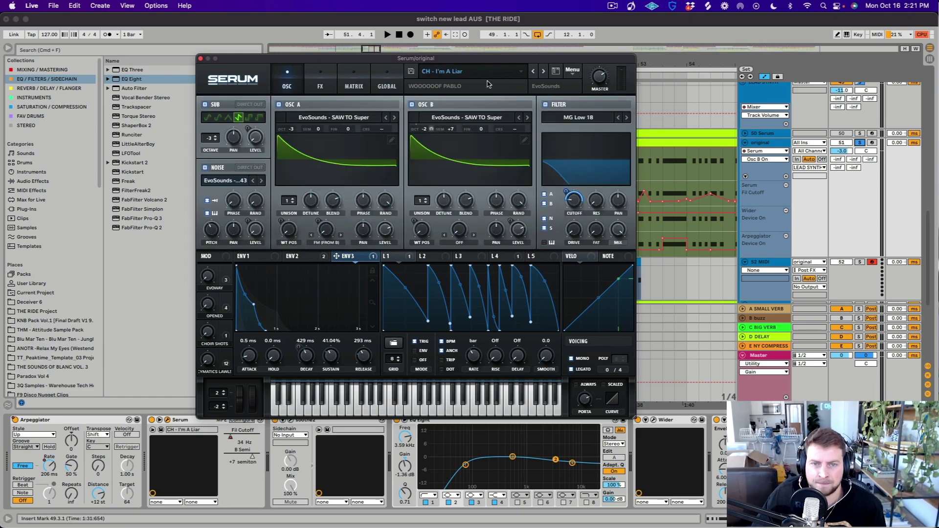
Look up the preset bank the current Serum patch belongs to and close the Serum window.
{"action": "left_click", "coordinate": [466, 72]}
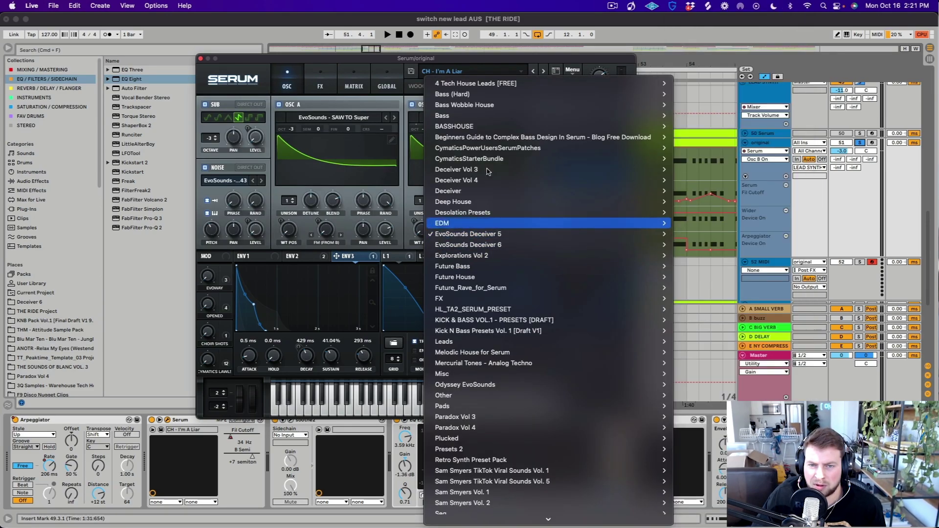
{"action": "left_click", "coordinate": [183, 85]}
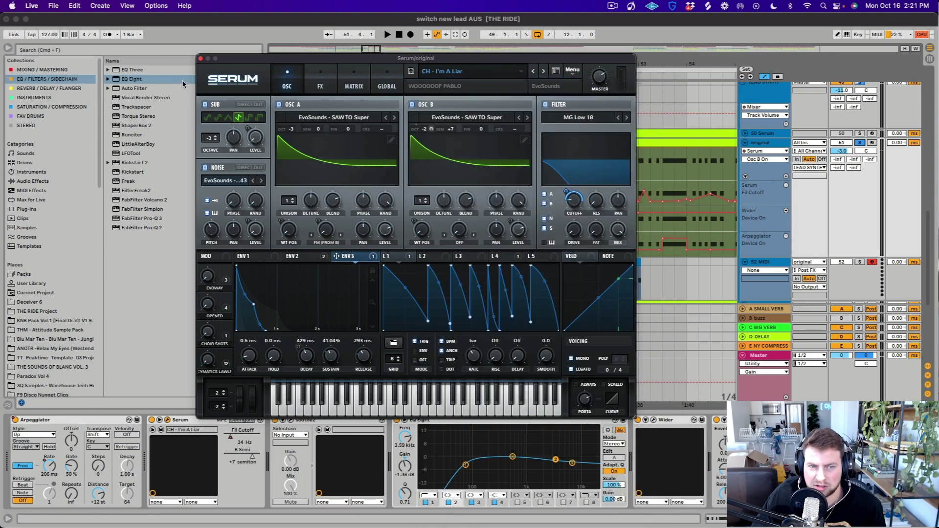
{"action": "left_click", "coordinate": [201, 59]}
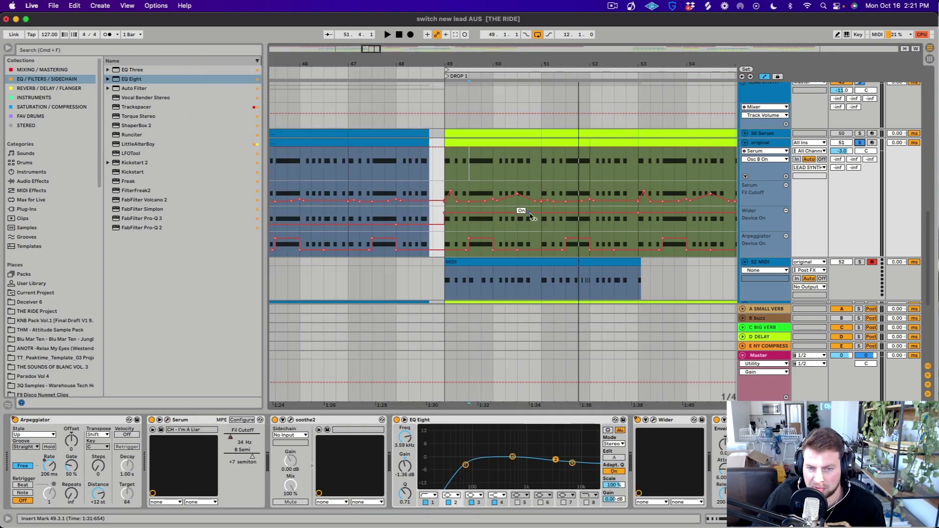
Show Serum's Fil Cutoff automation on the original track and examine its curve from DROP 1 at 49.1.1.
{"action": "left_click", "coordinate": [771, 152]}
{"action": "left_click", "coordinate": [765, 153]}
{"action": "left_click", "coordinate": [764, 159]}
{"action": "left_click", "coordinate": [761, 174]}
{"action": "key", "text": "plus"}
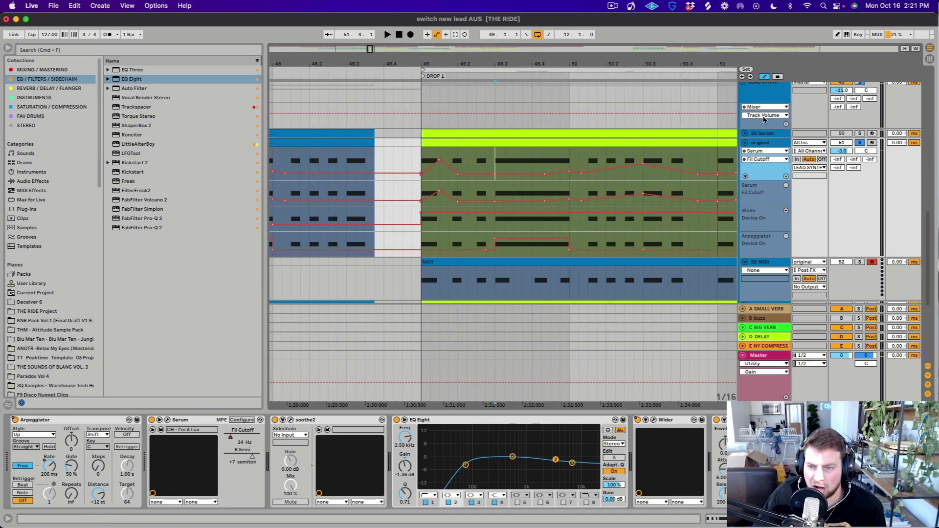
{"action": "left_click", "coordinate": [423, 159]}
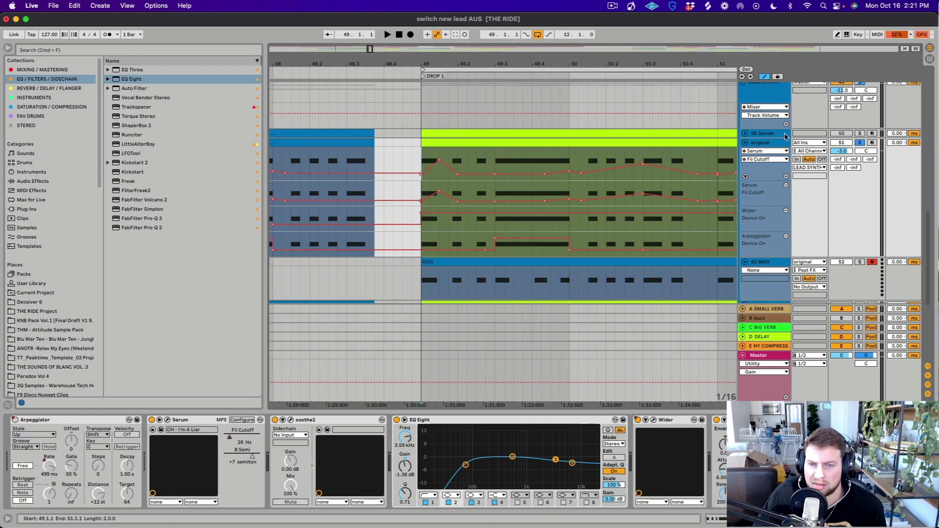
{"action": "key", "text": "minus"}
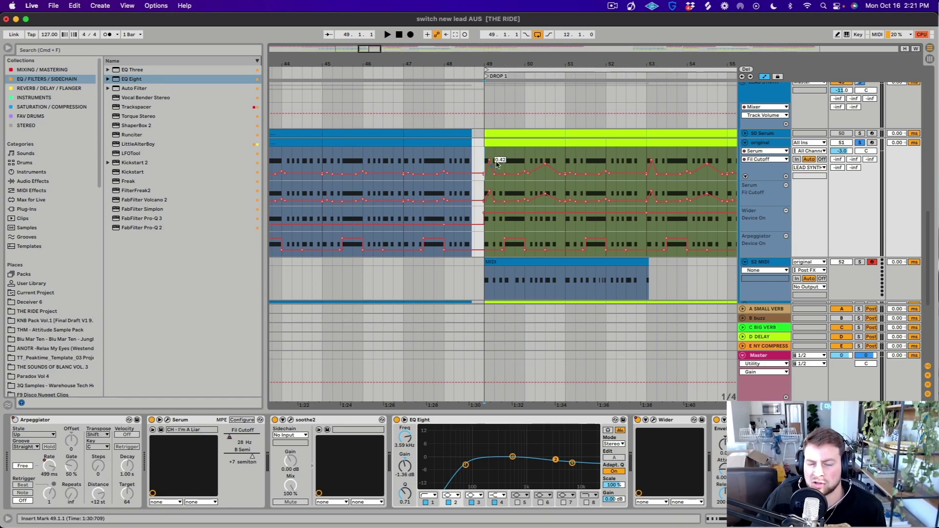
Play the soloed original track from 49.1.1 to hear the Fil Cutoff movement.
{"action": "left_click", "coordinate": [859, 143]}
{"action": "key", "text": "space"}
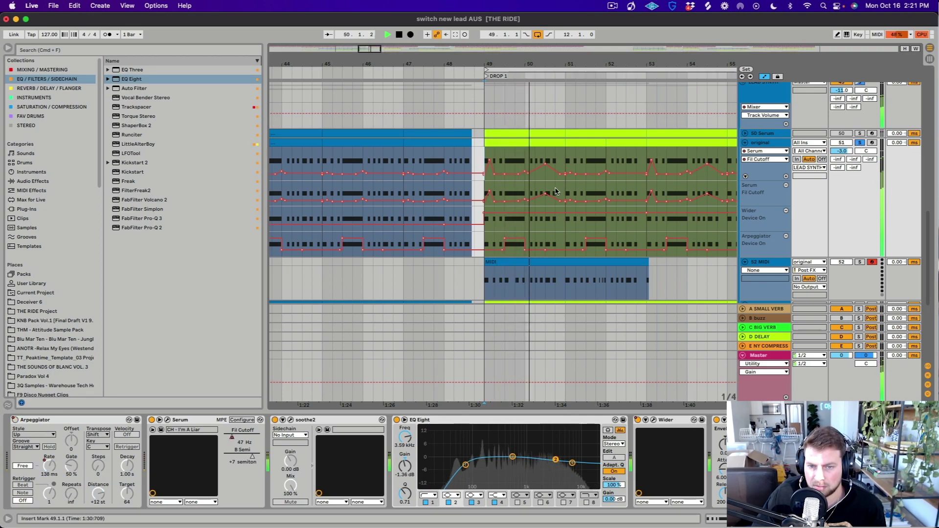
{"action": "key", "text": "space"}
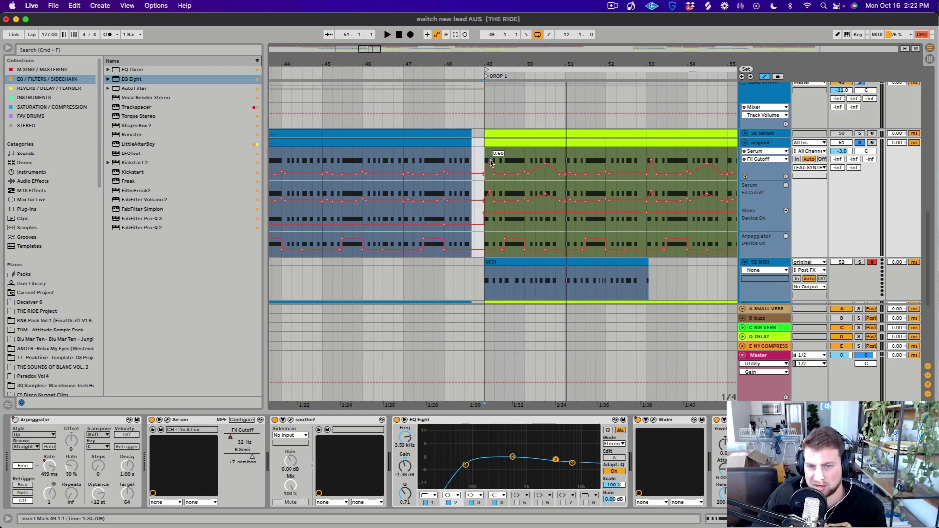
Play DROP 1 from 49.1.1 with the opening Fil Cutoff peaks flattened, and again with them restored, to compare the sound.
{"action": "scroll", "coordinate": [497, 159], "scroll_direction": "up", "scroll_amount": 2}
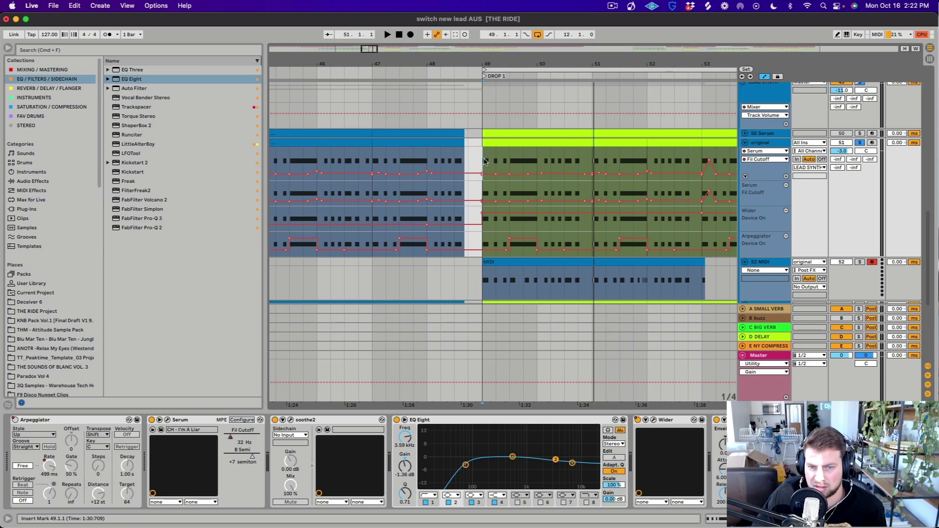
{"action": "key", "text": "space"}
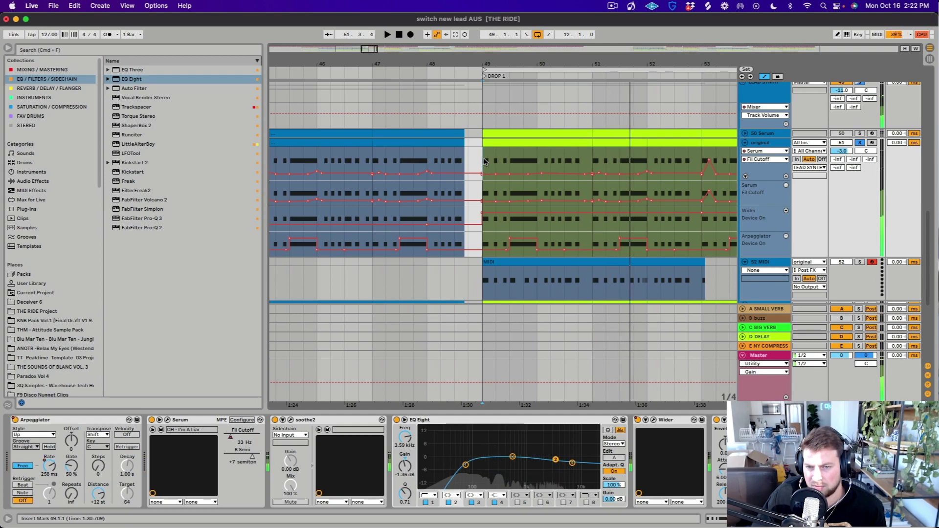
{"action": "key", "text": "space"}
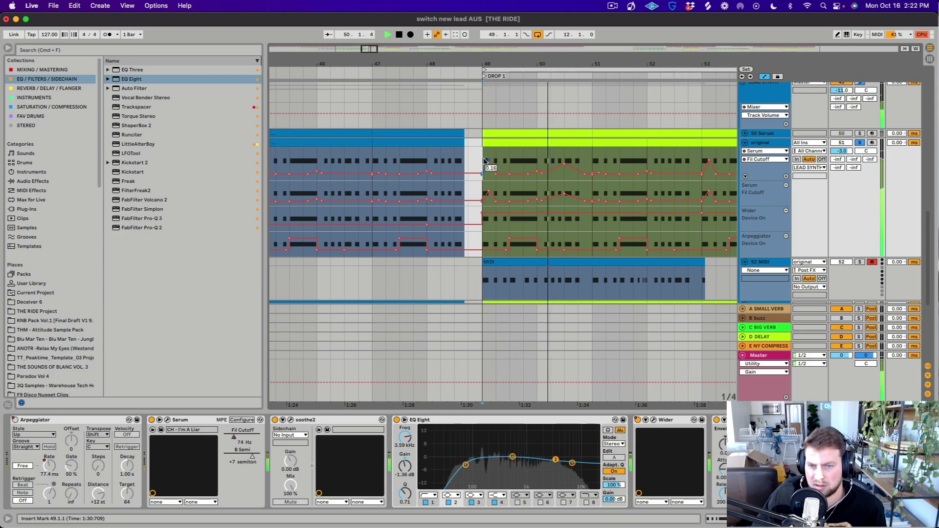
{"action": "key", "text": "space"}
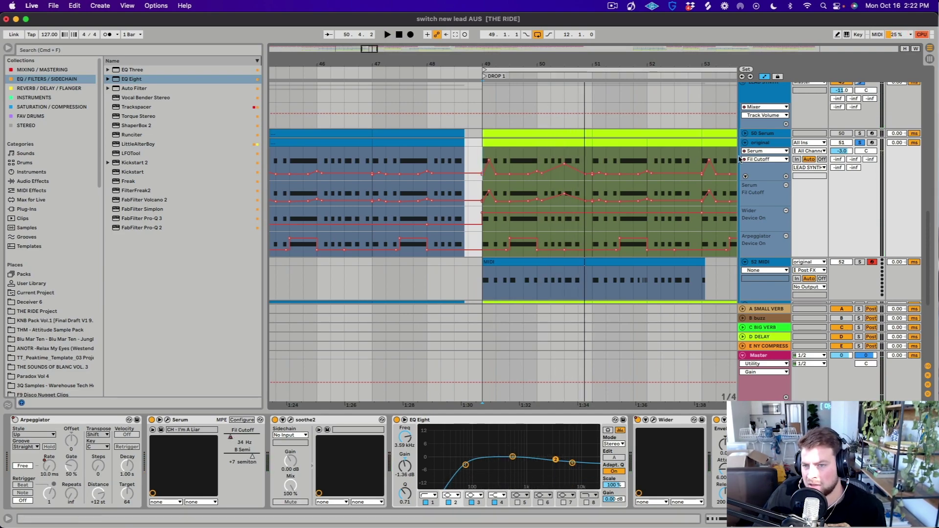
Check which Serum parameters and which devices the original track offers for automation.
{"action": "left_click", "coordinate": [510, 158]}
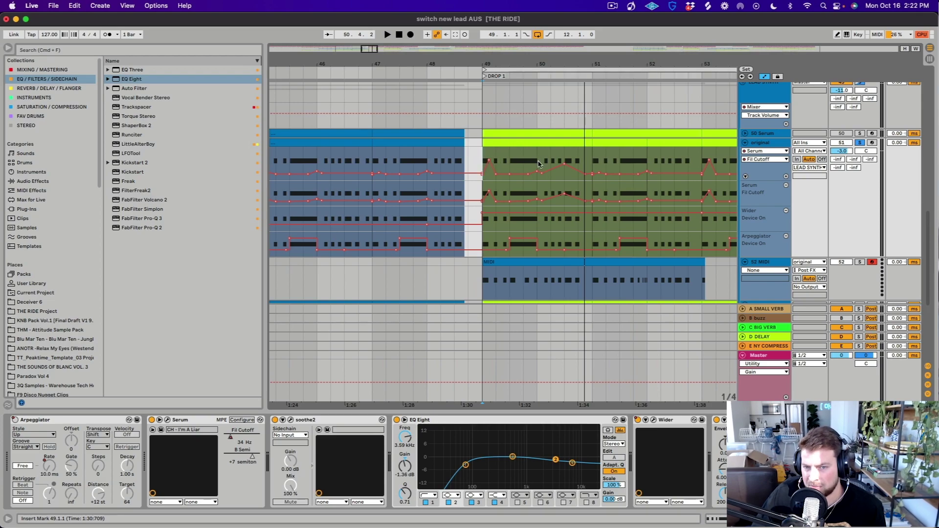
{"action": "left_click", "coordinate": [760, 151]}
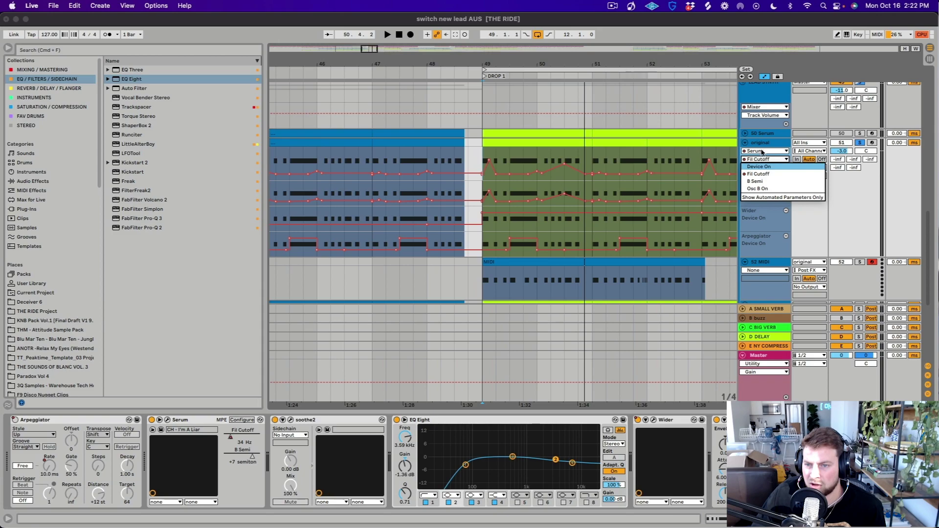
{"action": "left_click", "coordinate": [766, 148]}
{"action": "left_click", "coordinate": [765, 151]}
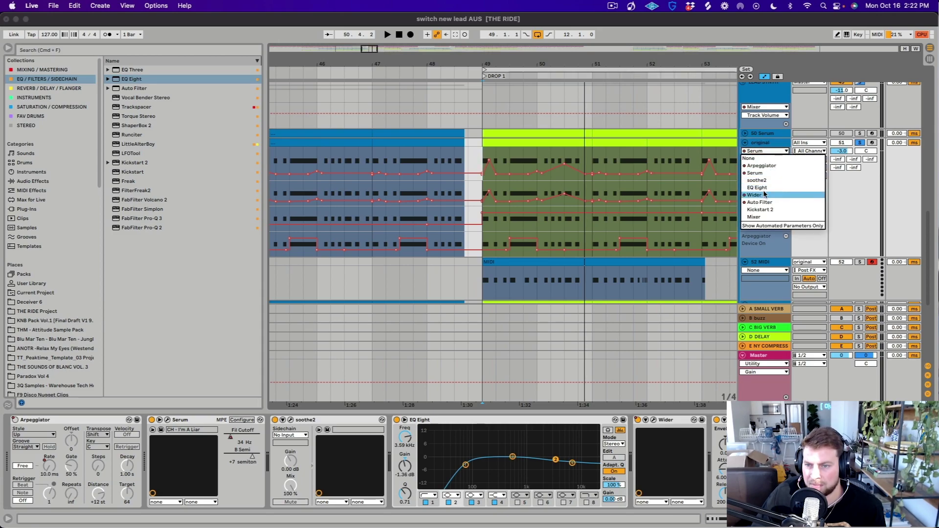
Play the original track from 49.1.1 with soothe2's delta listening enabled to hear what it removes, and switch delta off again.
{"action": "left_click", "coordinate": [291, 421]}
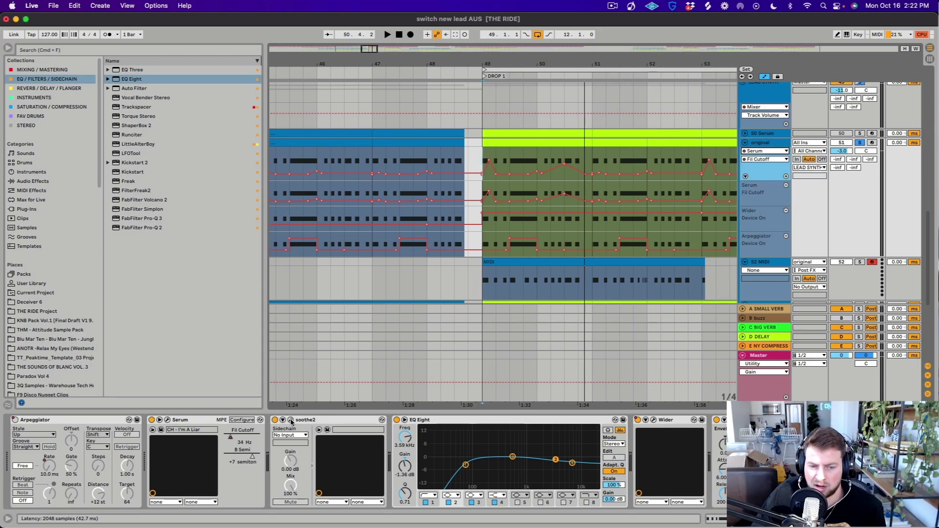
{"action": "key", "text": "space"}
{"action": "left_click_drag", "start_coordinate": [628, 168], "coordinate": [423, 109]}
{"action": "left_click", "coordinate": [352, 360]}
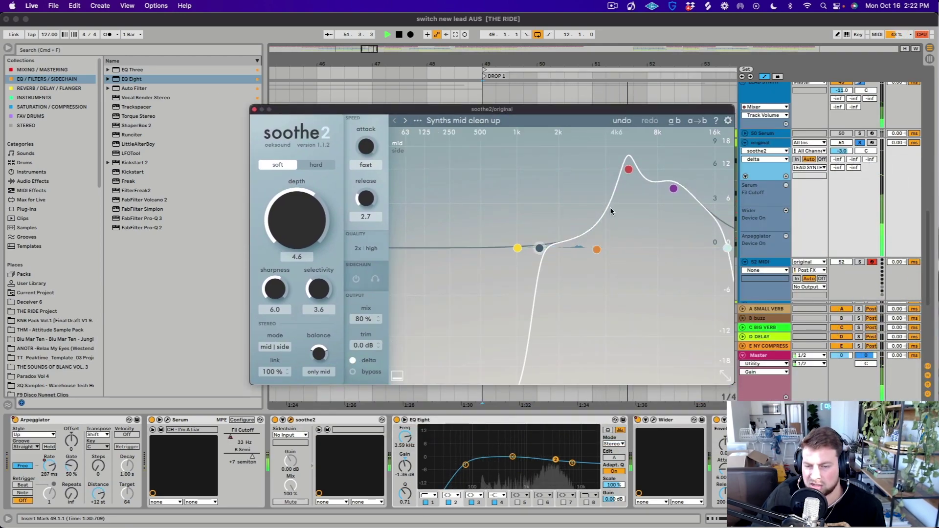
{"action": "key", "text": "space"}
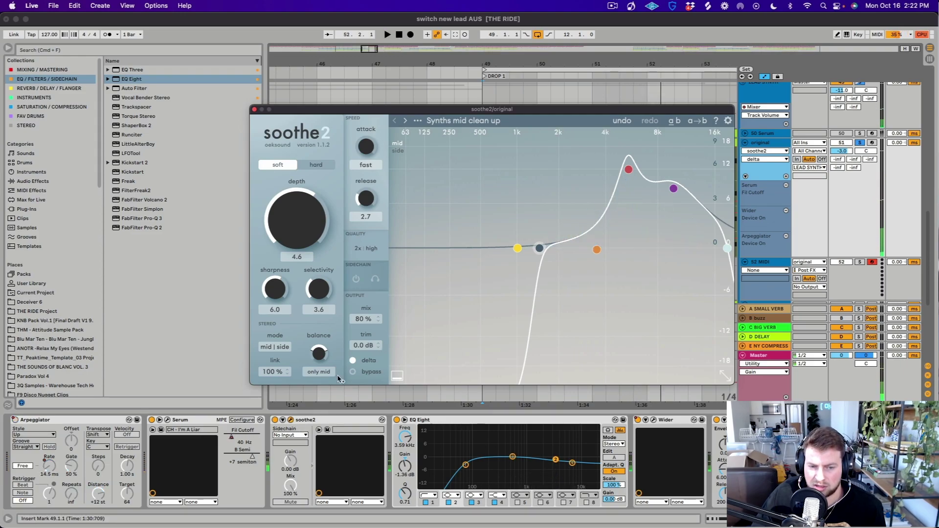
{"action": "left_click", "coordinate": [352, 361]}
Review the EQ Eight, Wider and Kickstart 2 settings on the original track and close the plug-in windows.
{"action": "left_click", "coordinate": [538, 467]}
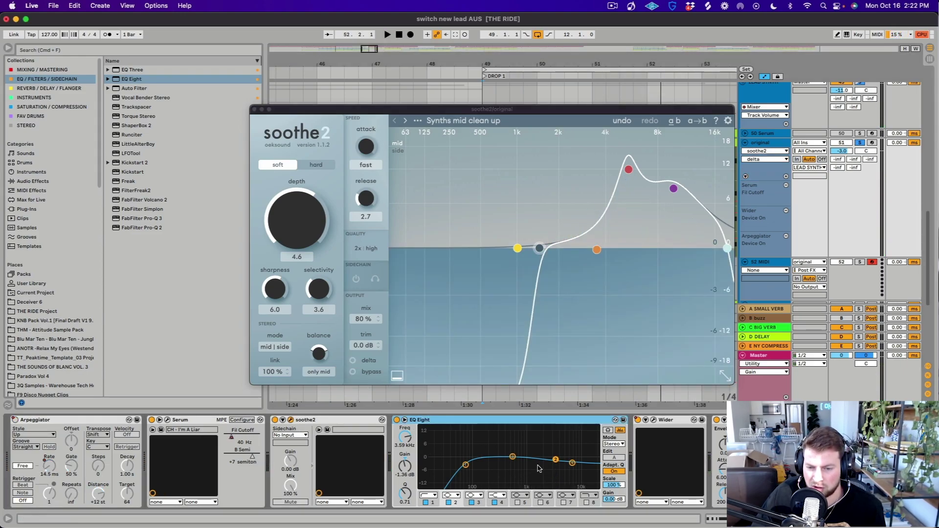
{"action": "left_click", "coordinate": [655, 420]}
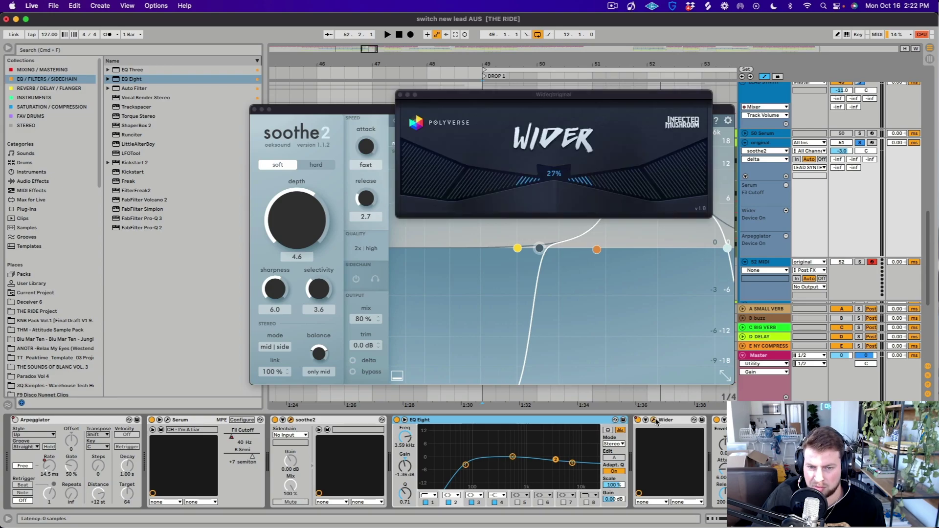
{"action": "left_click", "coordinate": [255, 110]}
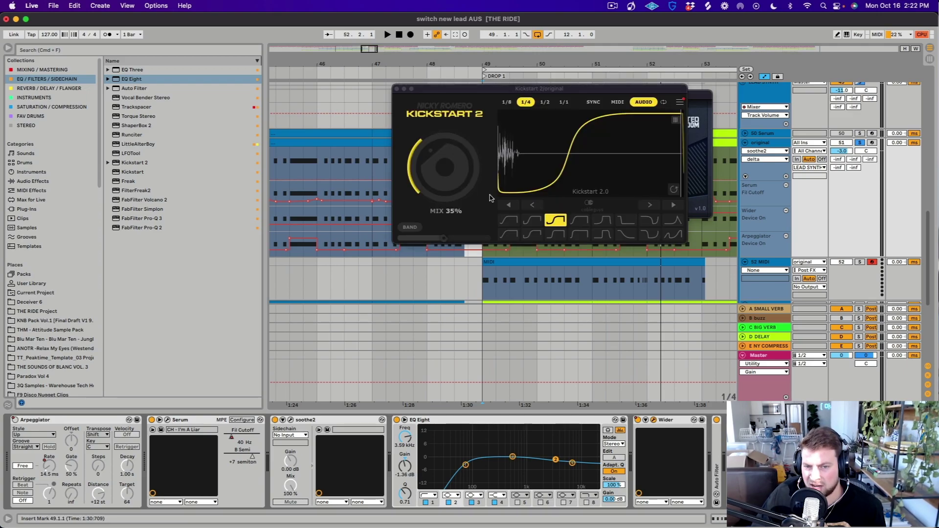
{"action": "left_click", "coordinate": [396, 89]}
{"action": "left_click", "coordinate": [400, 95]}
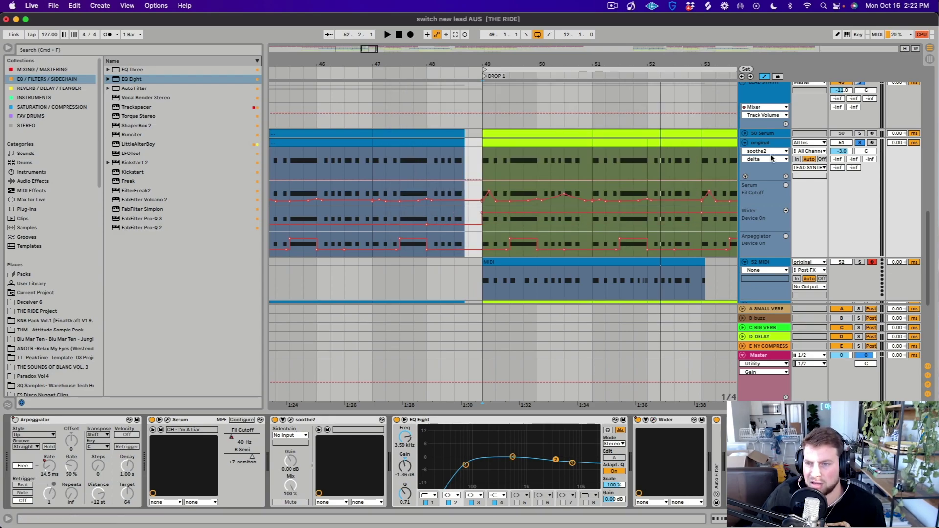
Look over the other layers in the LEAD SYNTH group around DROP 1 and collapse the original track.
{"action": "key", "text": "minus"}
{"action": "key", "text": "minus"}
{"action": "key", "text": "minus"}
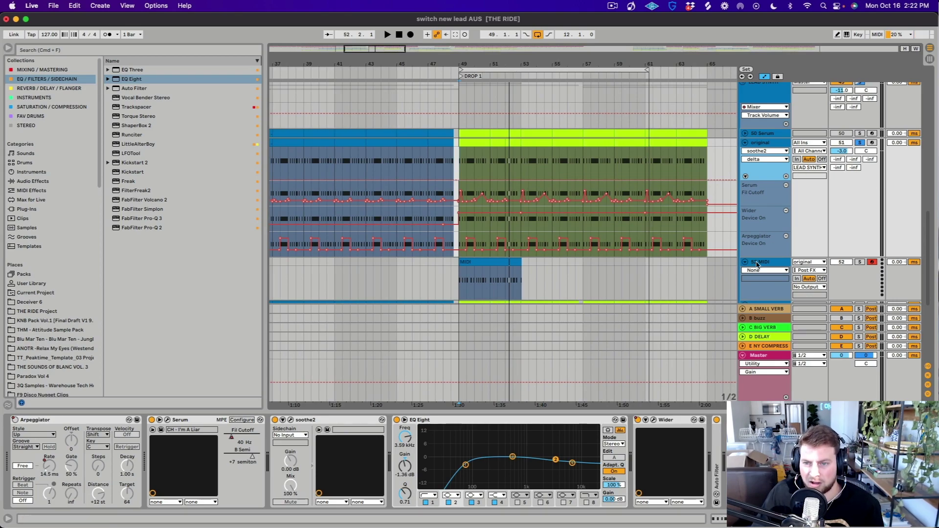
{"action": "scroll", "coordinate": [854, 149], "scroll_direction": "down", "scroll_amount": 1}
{"action": "scroll", "coordinate": [818, 222], "scroll_direction": "down", "scroll_amount": 5}
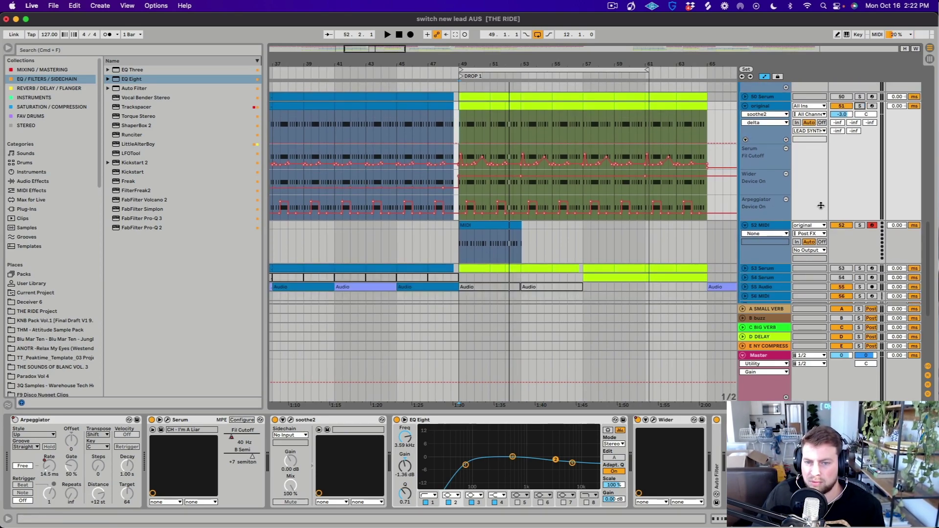
{"action": "scroll", "coordinate": [667, 264], "scroll_direction": "down", "scroll_amount": 2}
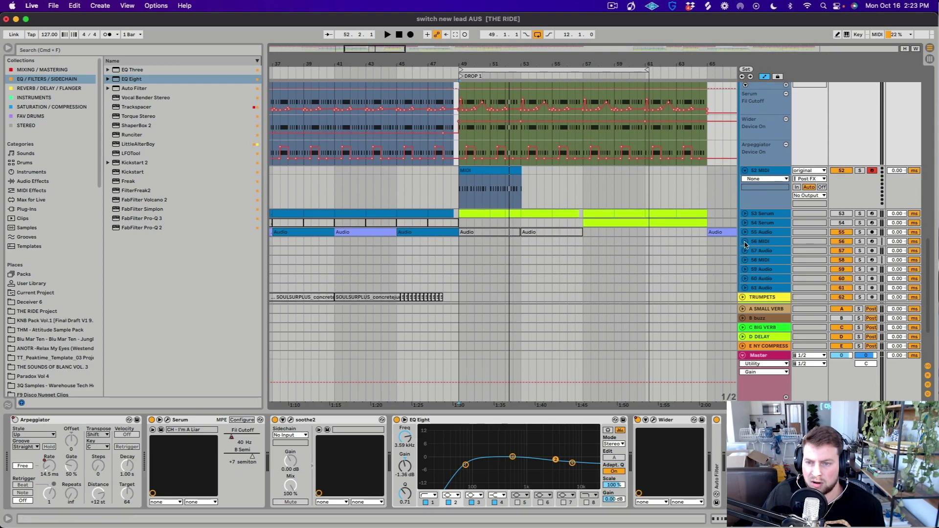
{"action": "scroll", "coordinate": [777, 198], "scroll_direction": "up", "scroll_amount": 9}
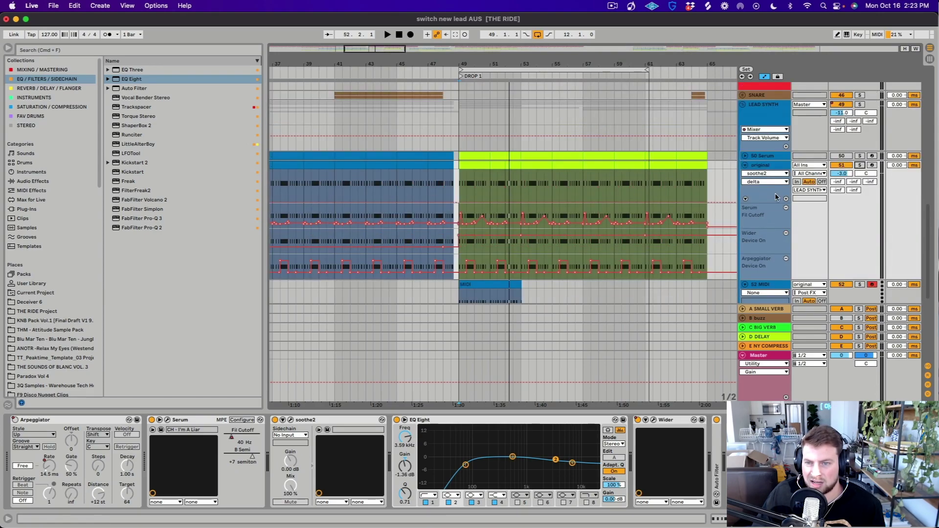
{"action": "left_click", "coordinate": [746, 166]}
Play the 50 Serum layer soloed from 49.1.1, unsolo it, and shorten the loop to 12 bars ending at 61.1.1.
{"action": "left_click", "coordinate": [861, 156]}
{"action": "key", "text": "space"}
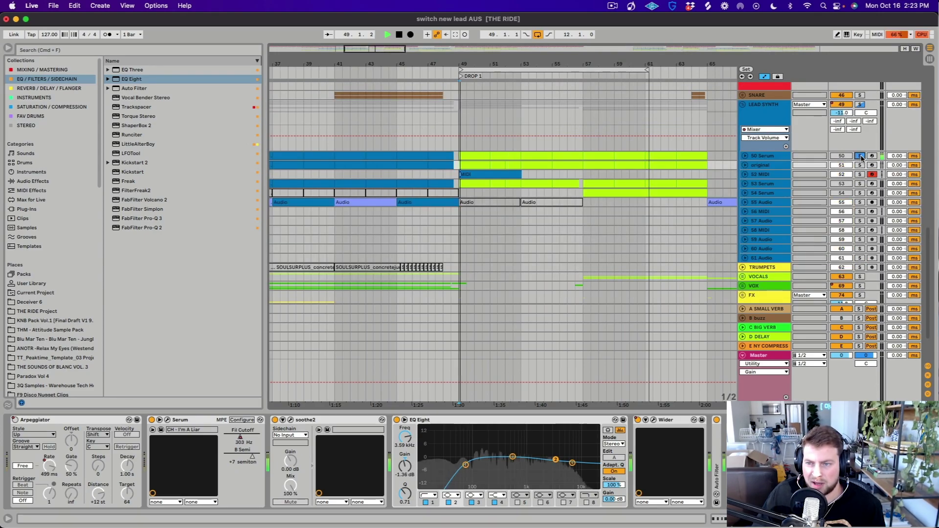
{"action": "left_click", "coordinate": [860, 156]}
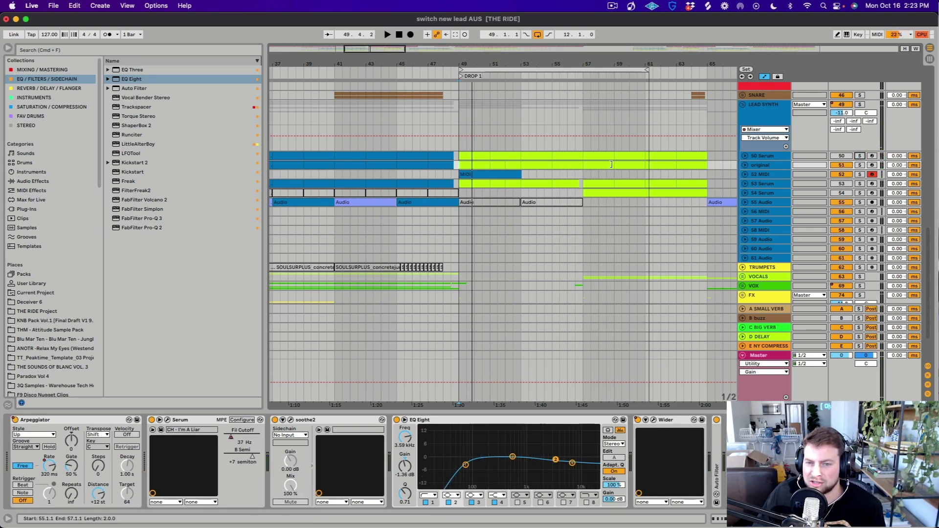
{"action": "left_click_drag", "start_coordinate": [648, 73], "coordinate": [644, 73]}
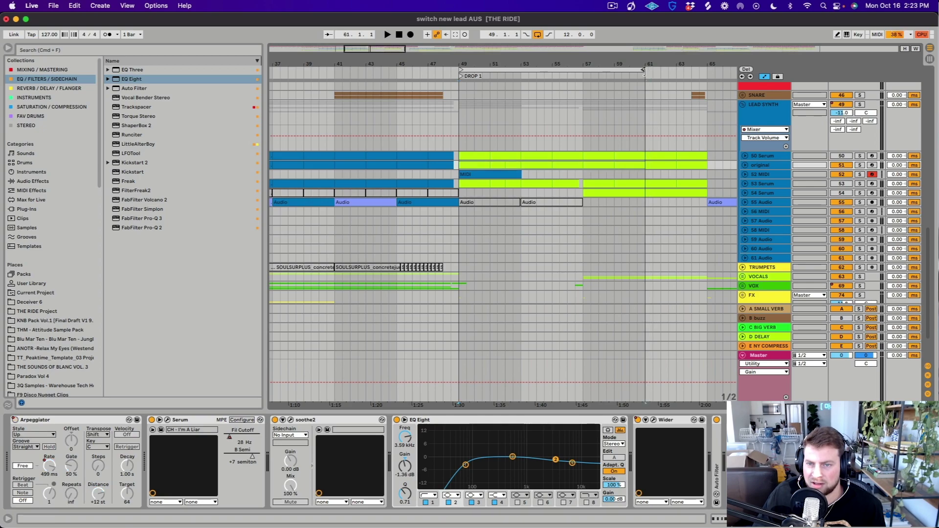
Play the 53 Serum layer soloed from 49.1.1 and turn its solo off again.
{"action": "left_click", "coordinate": [860, 202]}
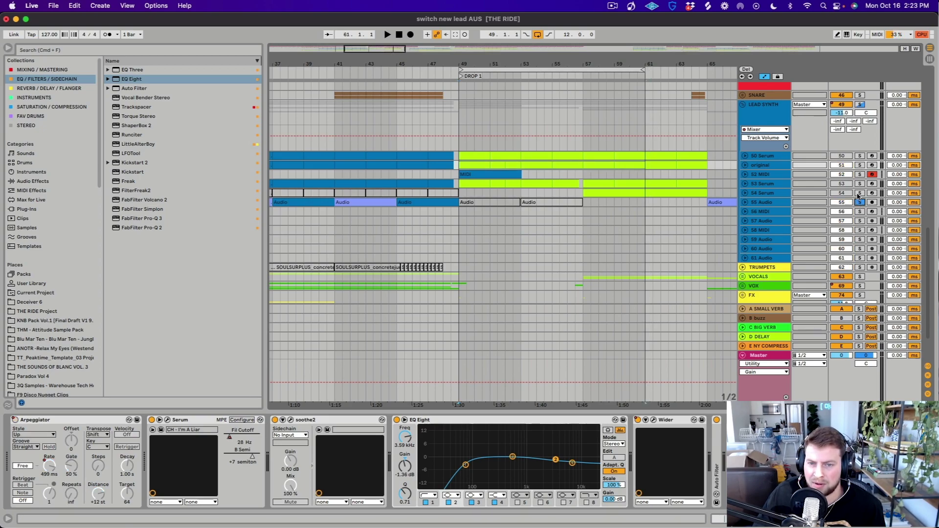
{"action": "left_click", "coordinate": [859, 184]}
{"action": "key", "text": "space"}
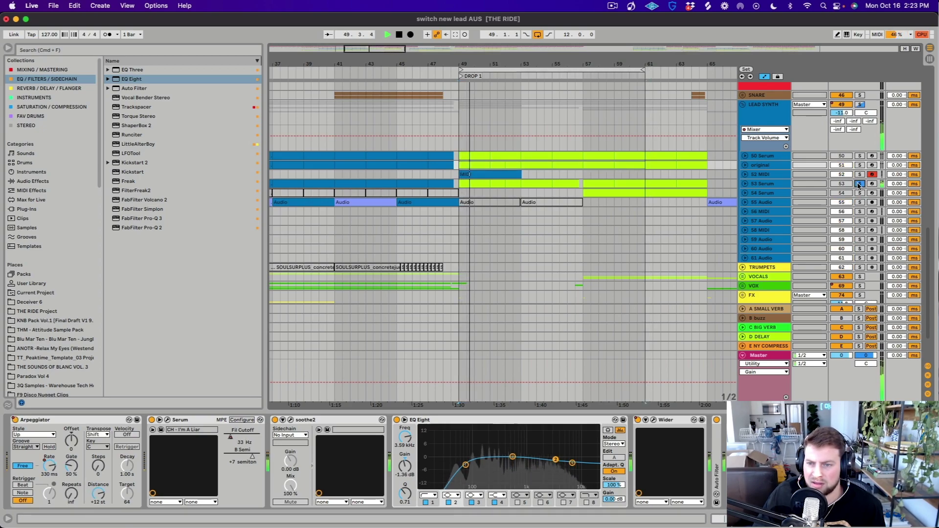
{"action": "key", "text": "space"}
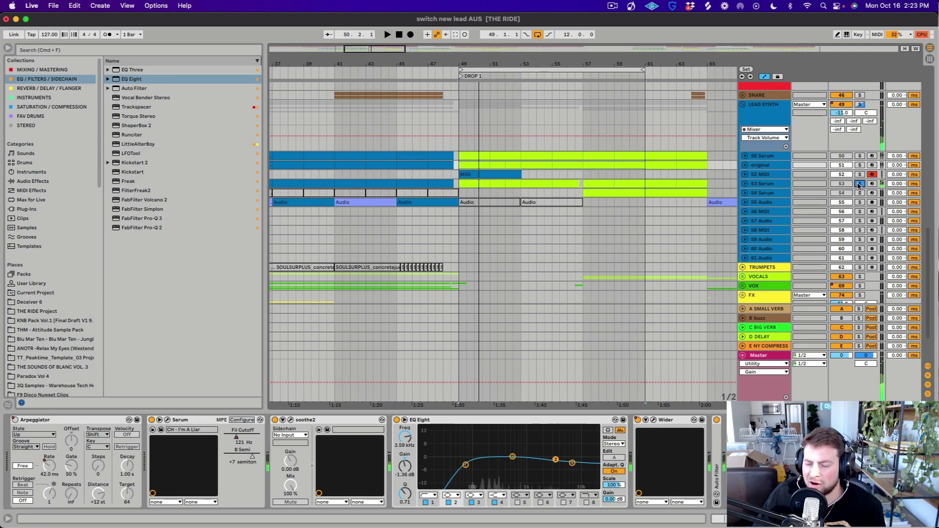
{"action": "left_click", "coordinate": [746, 185]}
{"action": "left_click", "coordinate": [747, 185]}
{"action": "left_click", "coordinate": [857, 184]}
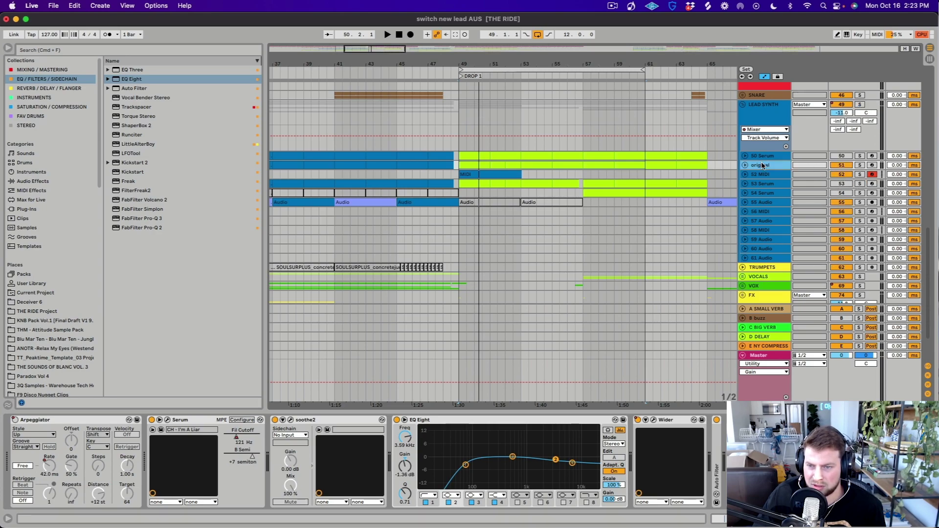
Delete the 52 MIDI track from the LEAD SYNTH group.
{"action": "left_click", "coordinate": [515, 172]}
{"action": "left_click", "coordinate": [765, 176]}
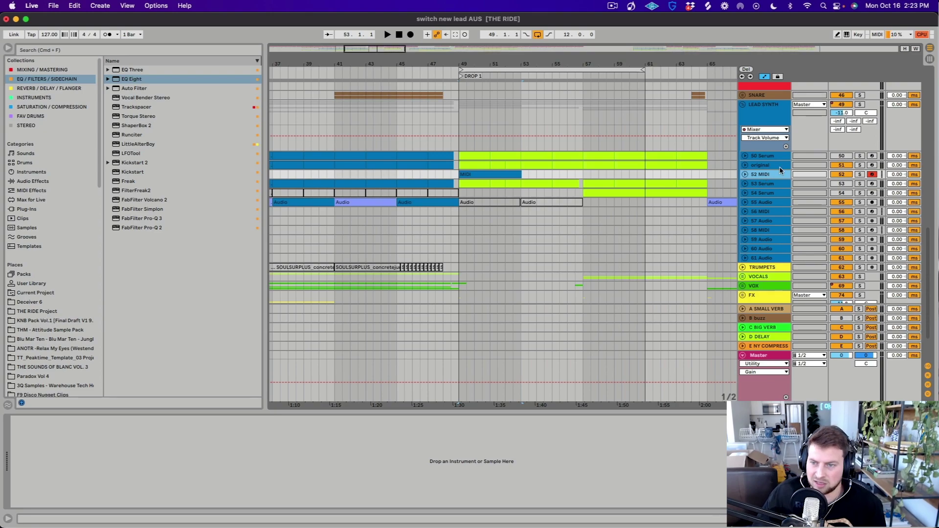
{"action": "key", "text": "Delete"}
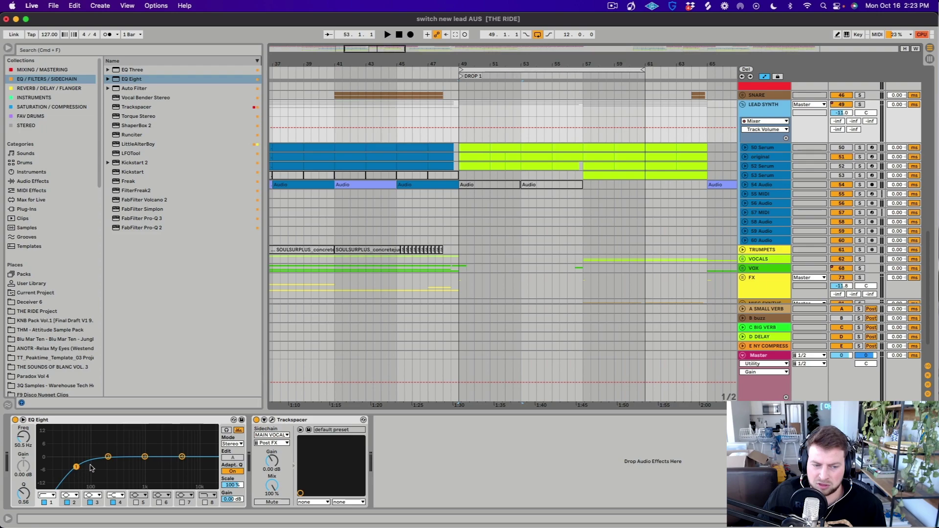
Play the soloed VOCALS and LEAD SYNTH groups with the LEAD SYNTH's Trackspacer open to examine how it reacts to the main vocal.
{"action": "left_click", "coordinate": [271, 420]}
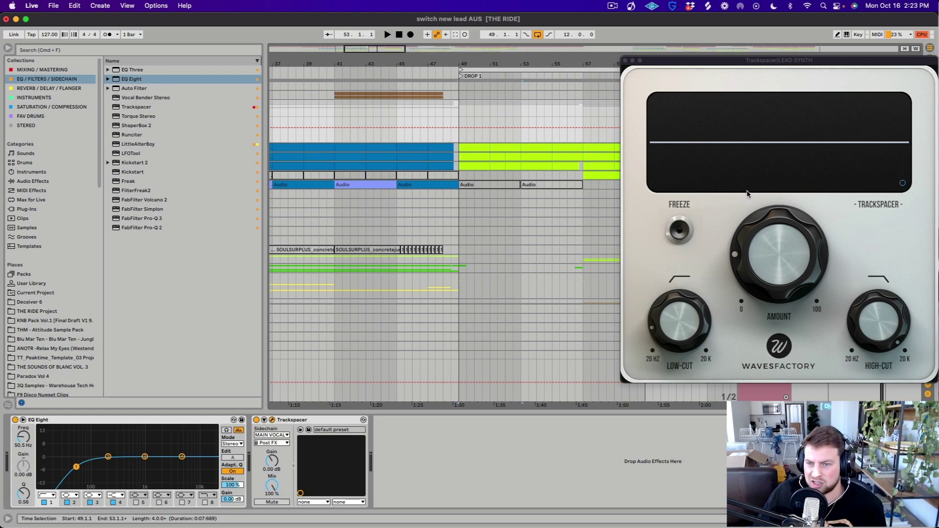
{"action": "left_click", "coordinate": [625, 61]}
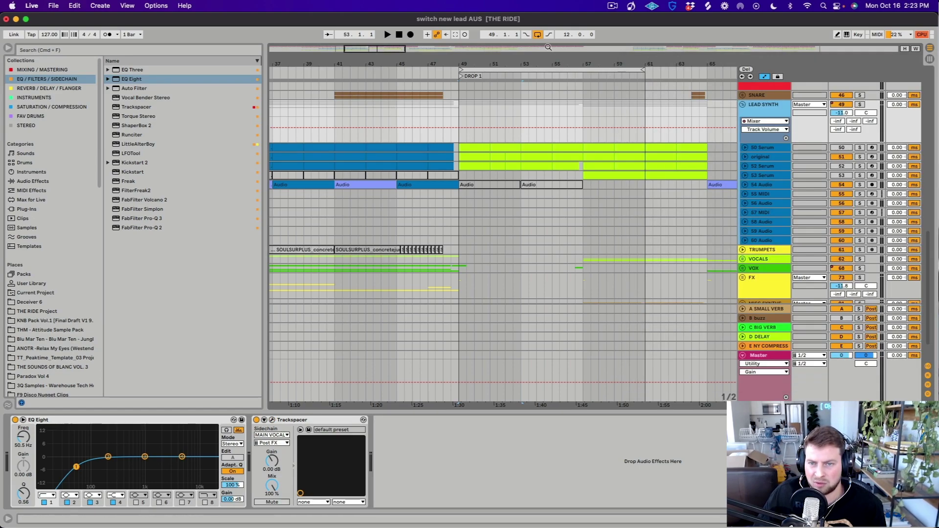
{"action": "scroll", "coordinate": [536, 58], "scroll_direction": "down", "scroll_amount": 3}
{"action": "left_click", "coordinate": [564, 112]}
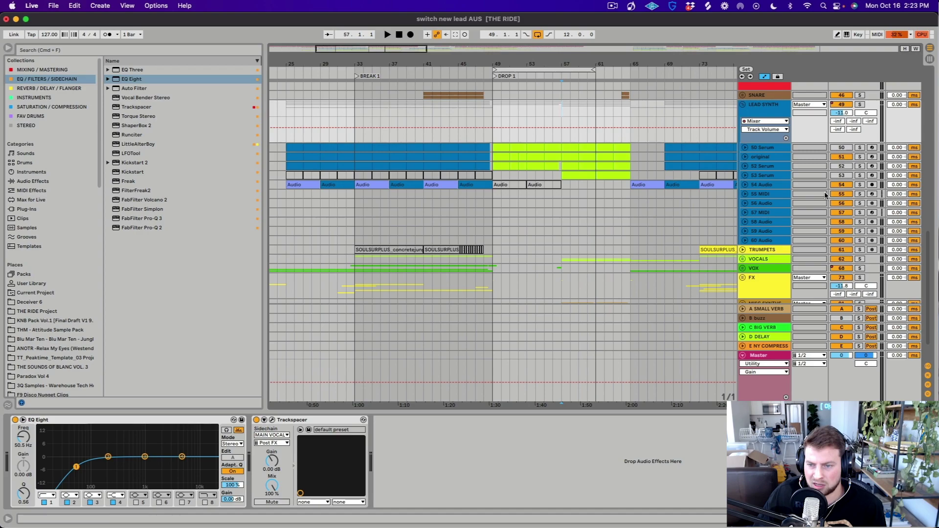
{"action": "key", "text": "space"}
{"action": "left_click", "coordinate": [861, 259]}
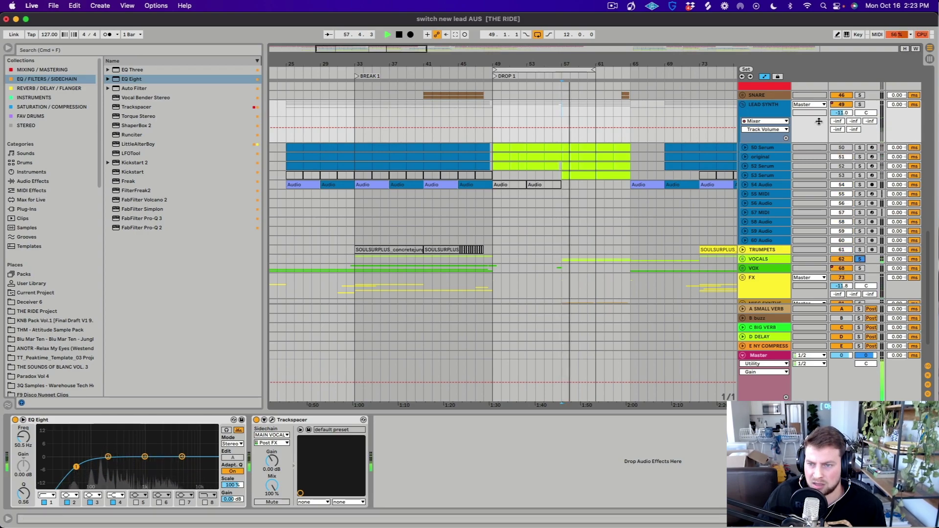
{"action": "left_click", "coordinate": [273, 419]}
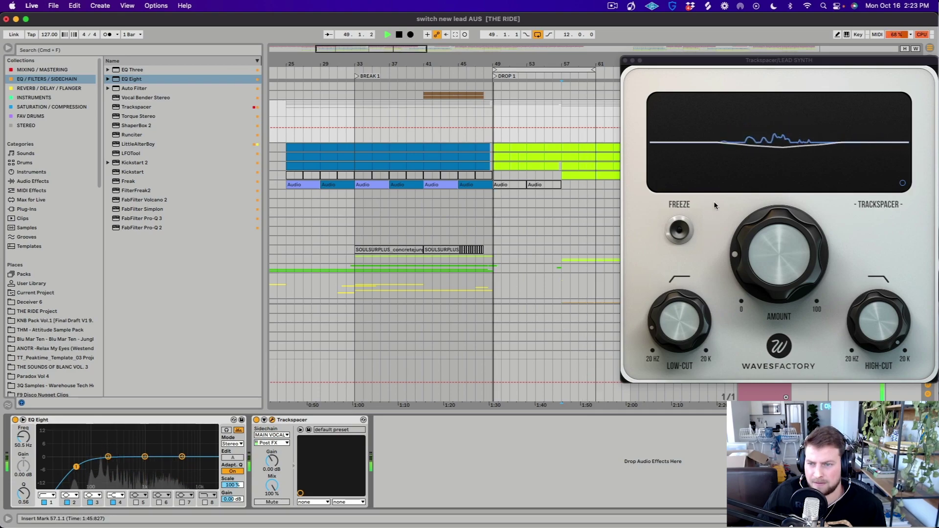
{"action": "key", "text": "space"}
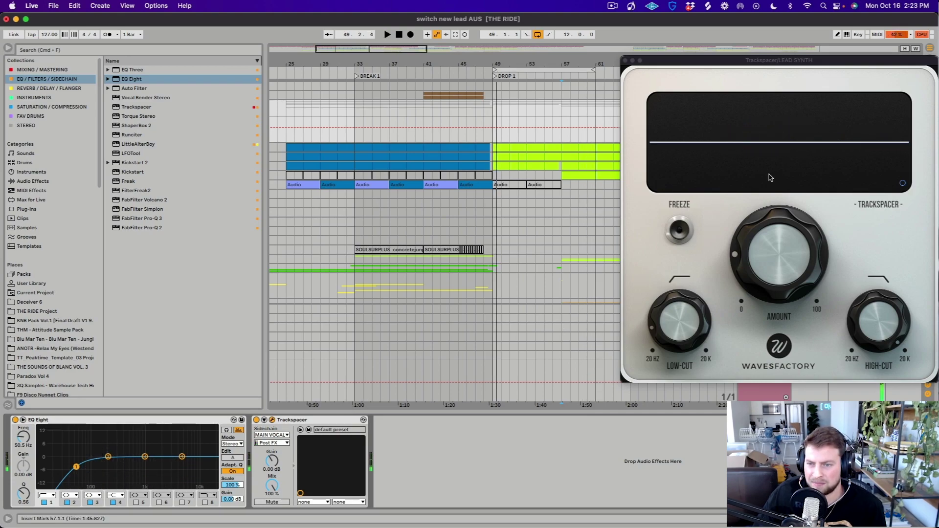
Play LEAD SYNTH and VOCALS from 57.1.1 with Trackspacer bypassed and re-enabled to compare, and hide the plug-in window.
{"action": "key", "text": "space"}
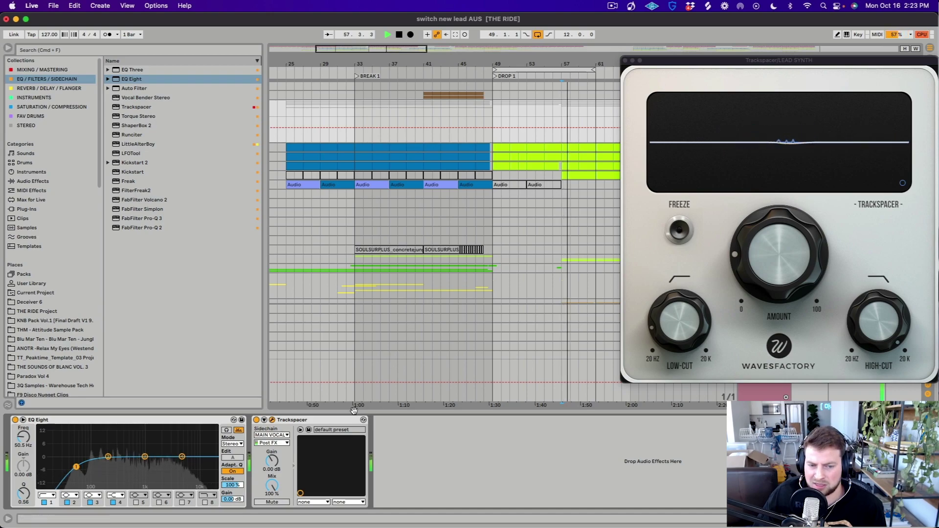
{"action": "left_click", "coordinate": [256, 420]}
{"action": "left_click", "coordinate": [257, 420]}
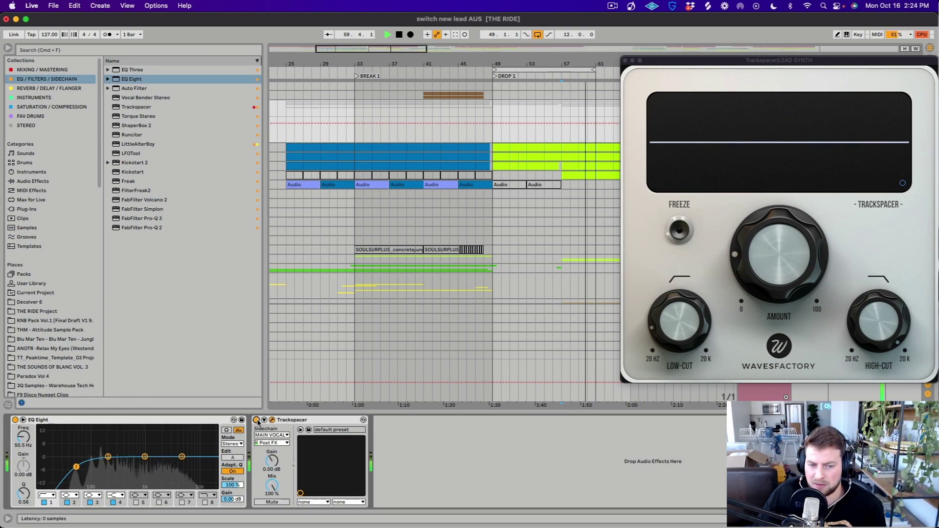
{"action": "key", "text": "space"}
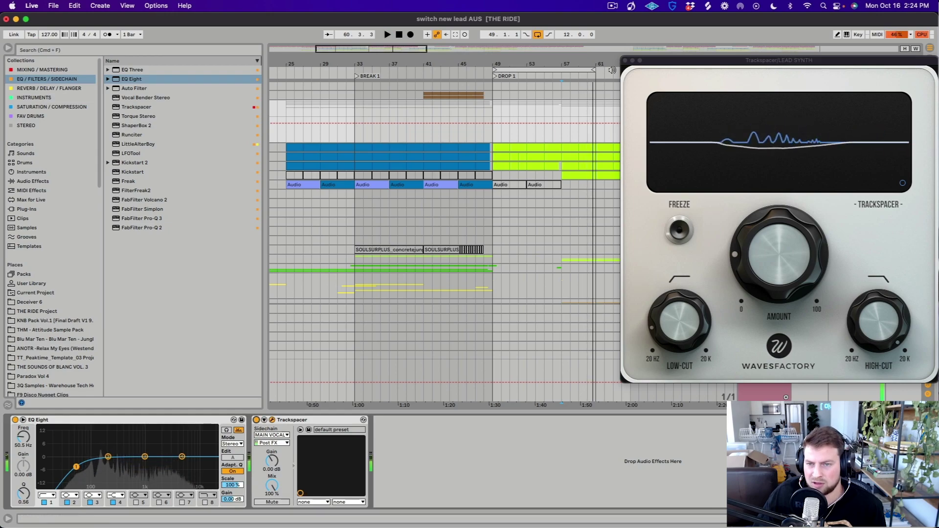
{"action": "key", "text": "super+alt+p"}
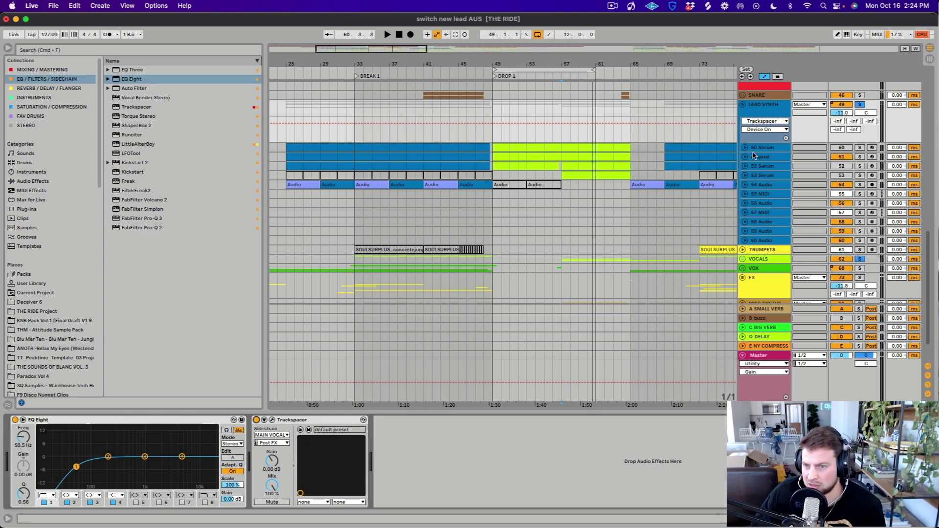
Unsolo and collapse the LEAD SYNTH group, and extend the DROP 1 loop to 16 bars ending at 65.1.1.
{"action": "left_click", "coordinate": [856, 105]}
{"action": "left_click", "coordinate": [743, 104]}
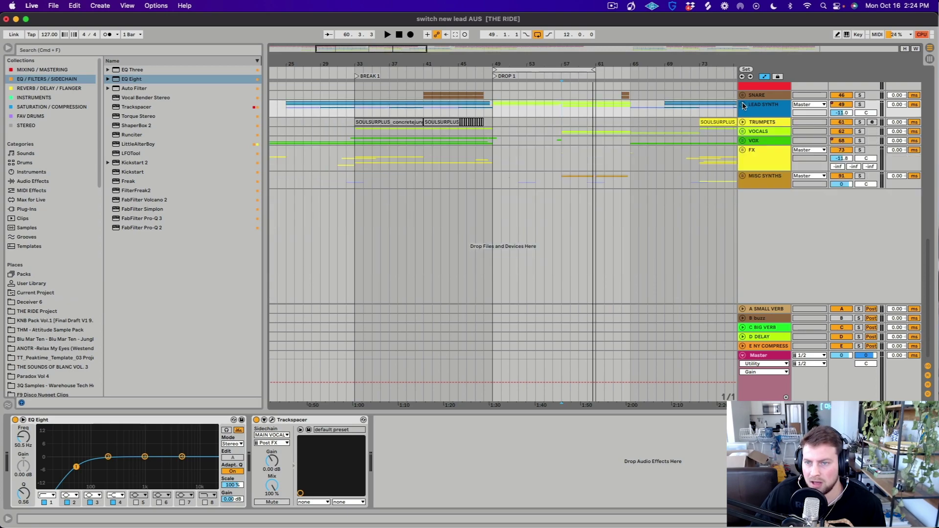
{"action": "scroll", "coordinate": [565, 154], "scroll_direction": "up", "scroll_amount": 3}
{"action": "left_click_drag", "start_coordinate": [594, 70], "coordinate": [631, 75]}
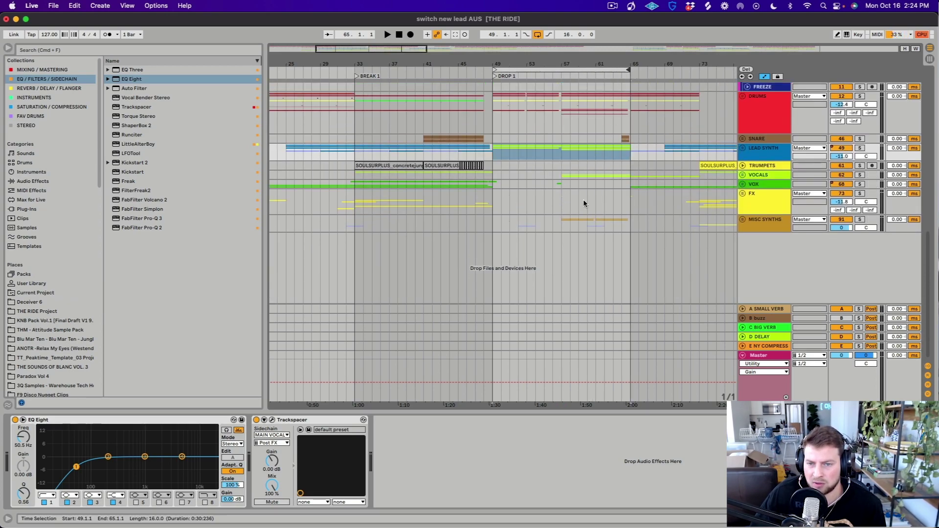
Expand the MISC SYNTHS group and play the MISC 2 track in solo to hear its one-shot just before bar 51.
{"action": "left_click", "coordinate": [563, 220]}
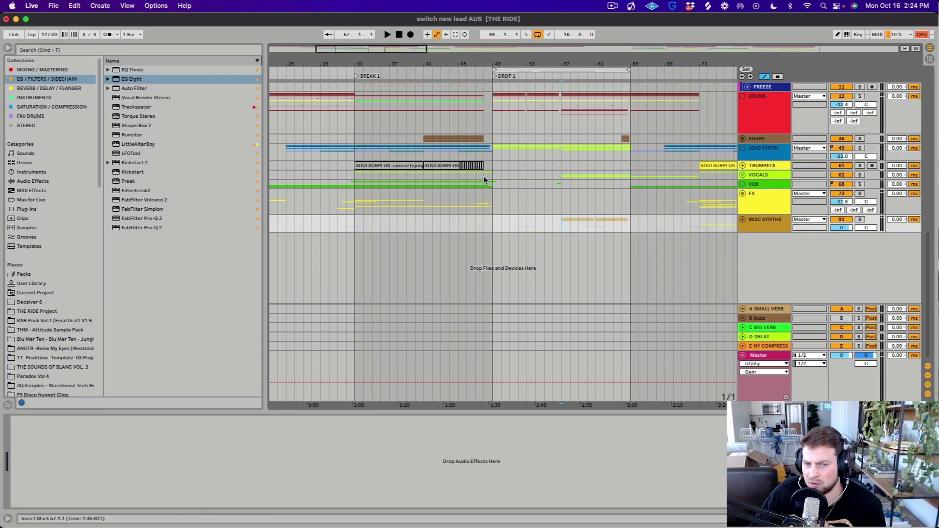
{"action": "key", "text": "Right"}
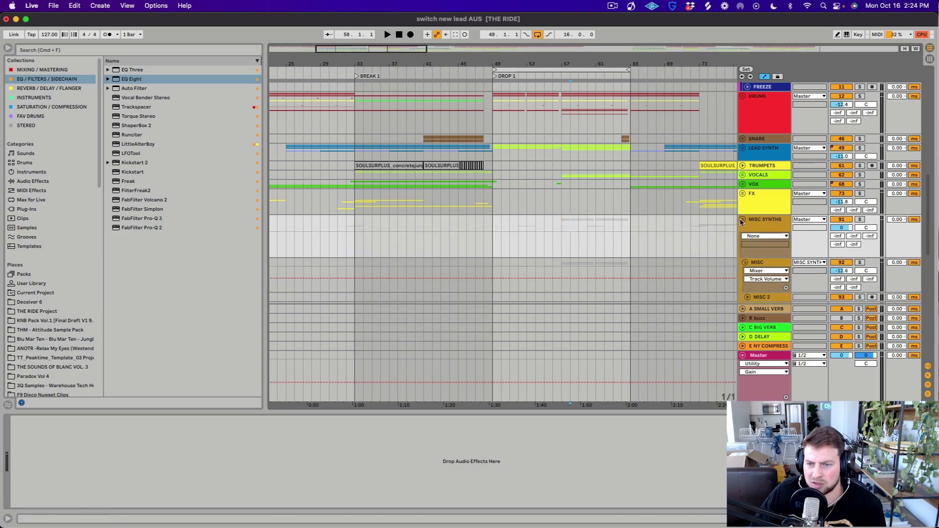
{"action": "scroll", "coordinate": [680, 180], "scroll_direction": "down", "scroll_amount": 10}
{"action": "left_click_drag", "start_coordinate": [519, 58], "coordinate": [527, 98]}
{"action": "left_click", "coordinate": [474, 242]}
{"action": "left_click", "coordinate": [859, 239]}
{"action": "key", "text": "space"}
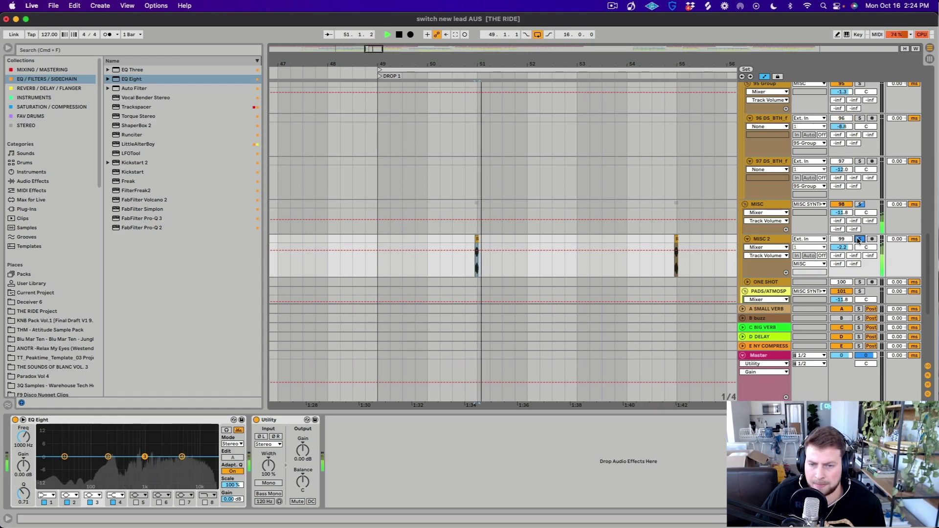
{"action": "key", "text": "space"}
{"action": "left_click", "coordinate": [859, 239]}
Inspect the MISC 2 one-shot clip just before bar 51 and play it in the full mix from 50.3.1.
{"action": "left_click_drag", "start_coordinate": [476, 62], "coordinate": [476, 150]}
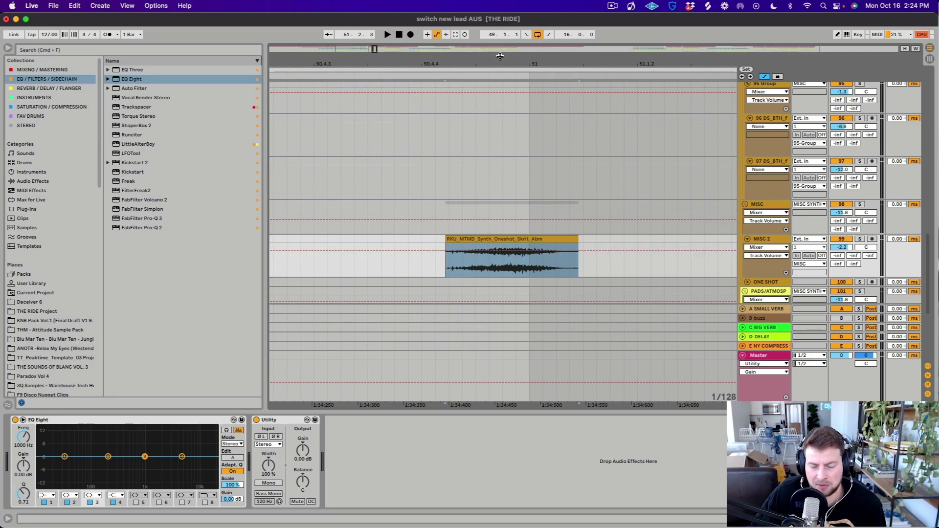
{"action": "left_click_drag", "start_coordinate": [510, 58], "coordinate": [511, 19]}
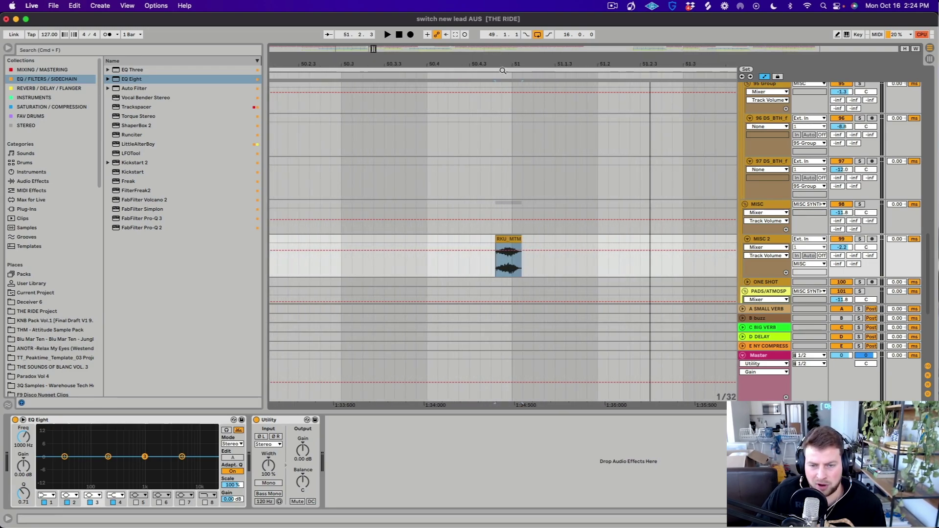
{"action": "left_click", "coordinate": [472, 249]}
{"action": "left_click", "coordinate": [859, 239]}
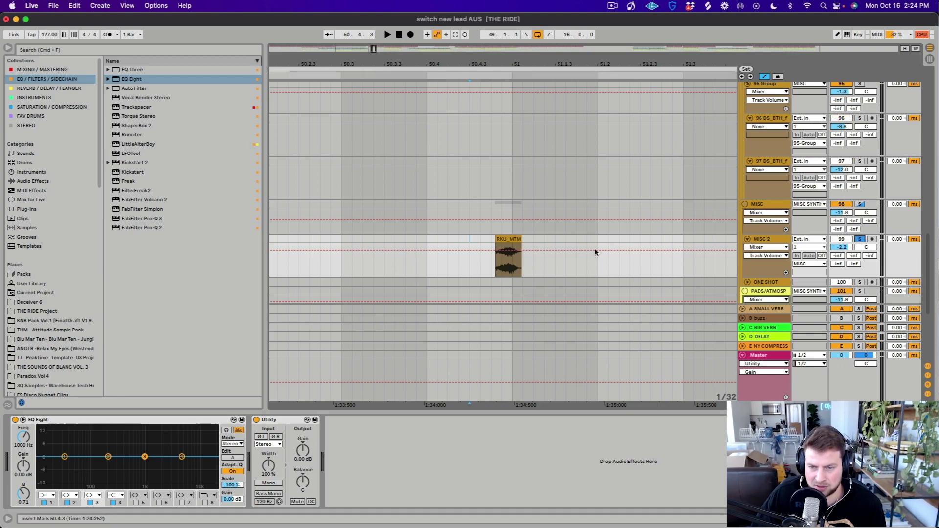
{"action": "left_click", "coordinate": [860, 239]}
{"action": "left_click_drag", "start_coordinate": [528, 62], "coordinate": [529, 47]}
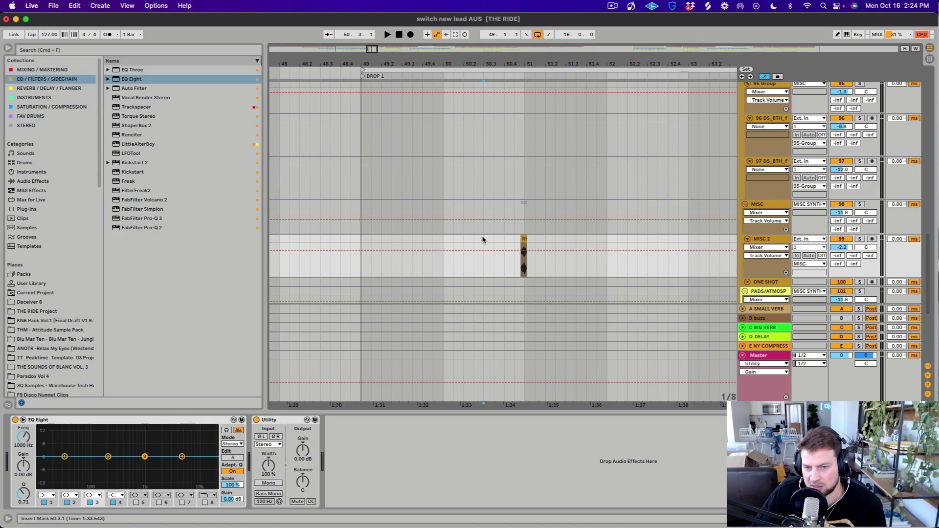
{"action": "key", "text": "space"}
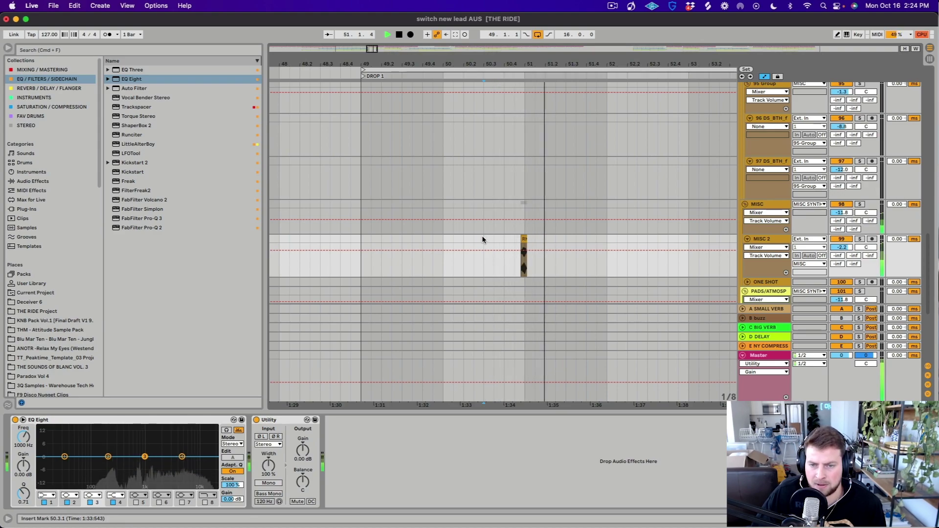
{"action": "key", "text": "space"}
{"action": "left_click_drag", "start_coordinate": [519, 64], "coordinate": [481, 208]}
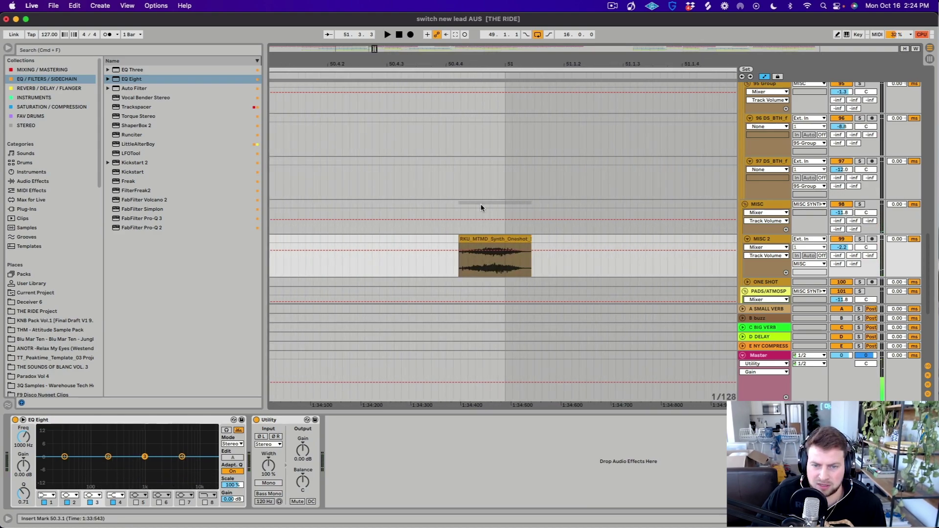
{"action": "left_click", "coordinate": [453, 231]}
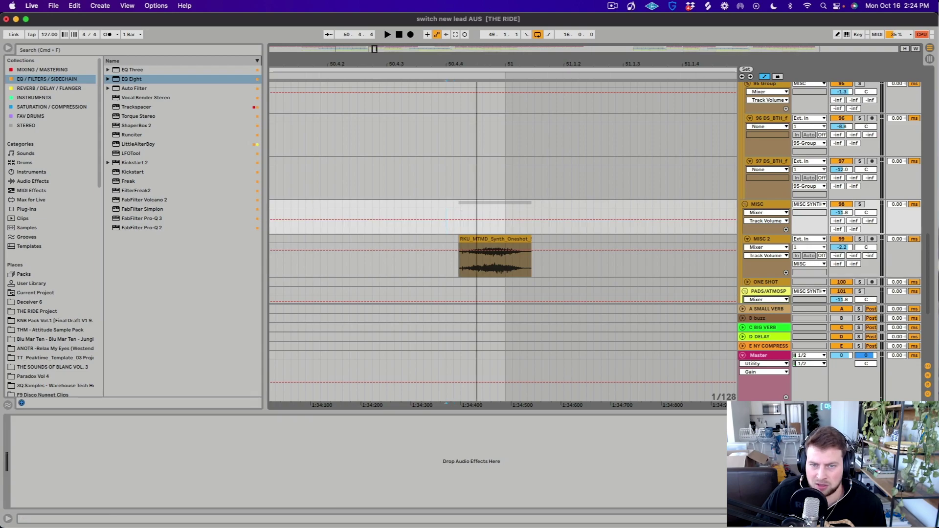
Solo the 104 Serum track and examine the notes of its MIDI clip from 52.1.1 to 54.1.1.
{"action": "scroll", "coordinate": [496, 89], "scroll_direction": "down", "scroll_amount": 6}
{"action": "scroll", "coordinate": [614, 205], "scroll_direction": "down", "scroll_amount": 5}
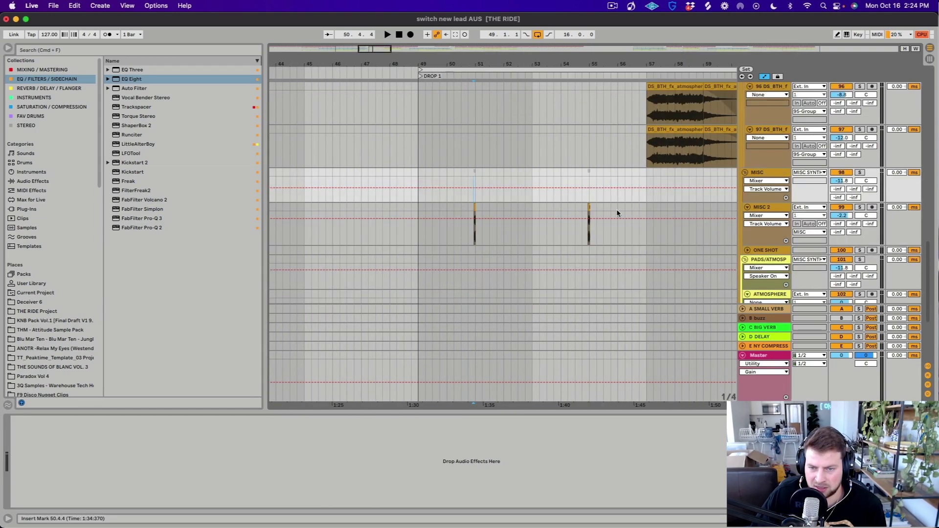
{"action": "left_click", "coordinate": [527, 242]}
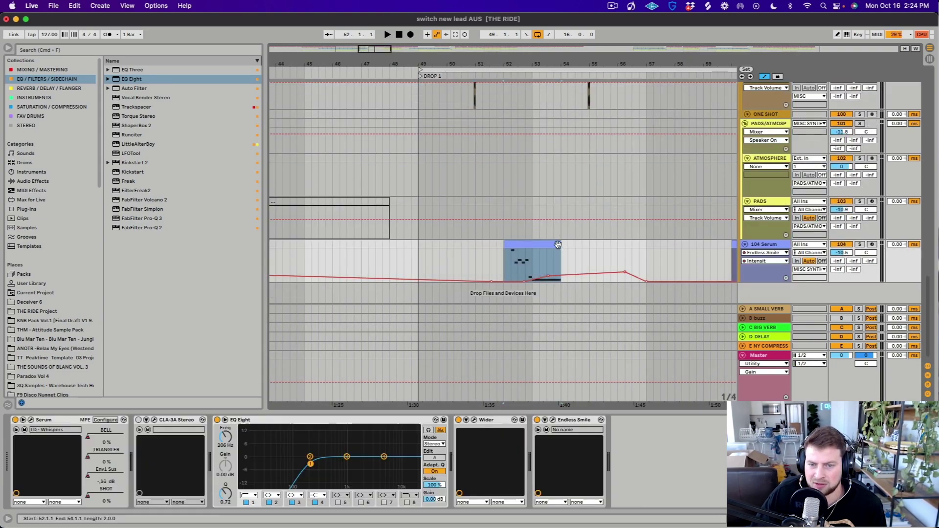
{"action": "left_click", "coordinate": [859, 244]}
{"action": "left_click", "coordinate": [530, 260]}
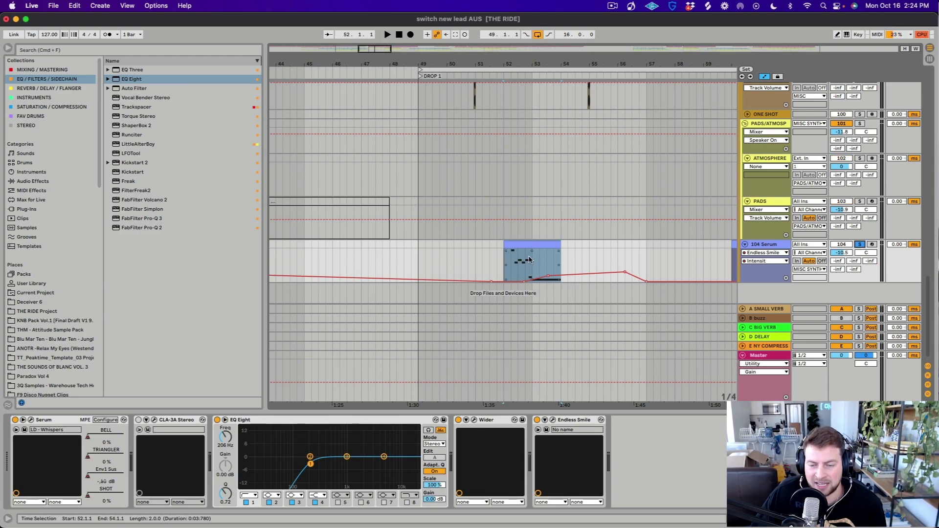
{"action": "scroll", "coordinate": [511, 113], "scroll_direction": "up", "scroll_amount": 3}
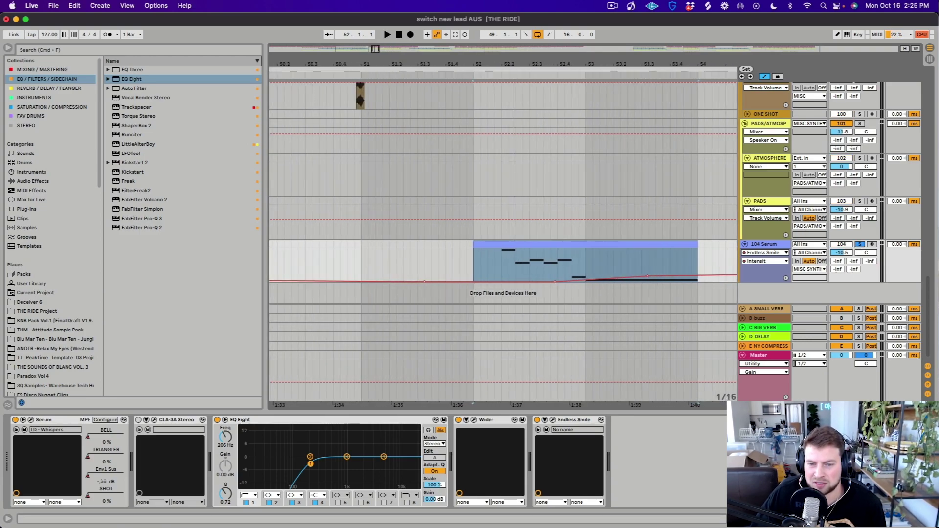
{"action": "left_click", "coordinate": [511, 261]}
{"action": "left_click_drag", "start_coordinate": [508, 261], "coordinate": [606, 259]}
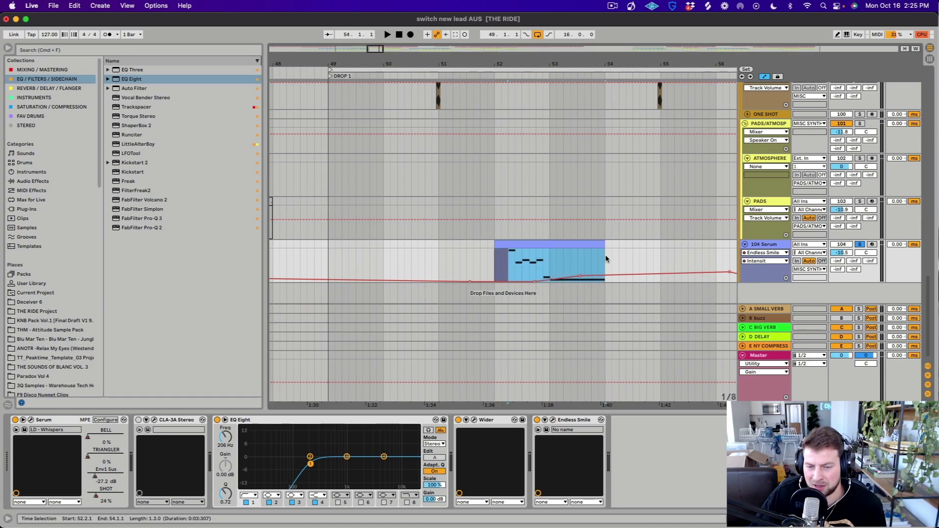
{"action": "left_click", "coordinate": [556, 241]}
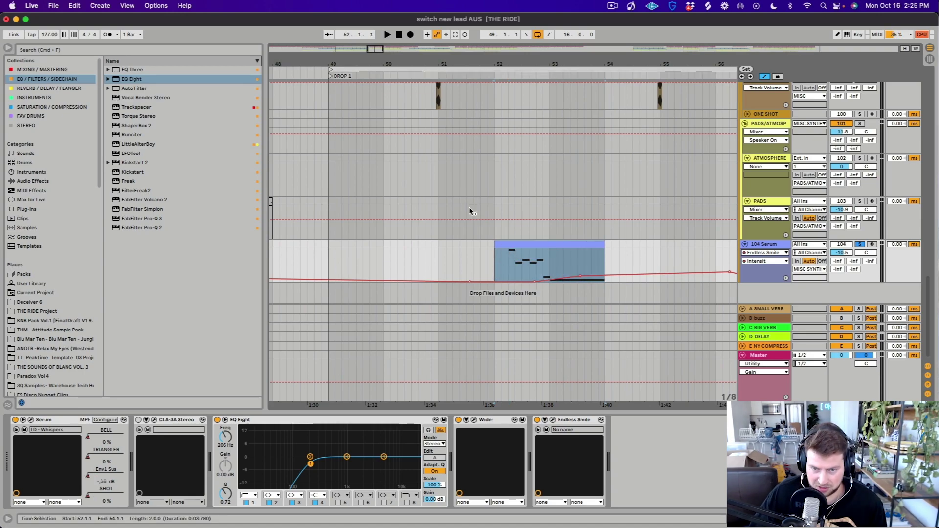
Play the soloed 104 Serum clip from 52.1.1 and mark its long held note from 53.1.1 to 54.1.1.
{"action": "left_click", "coordinate": [859, 244]}
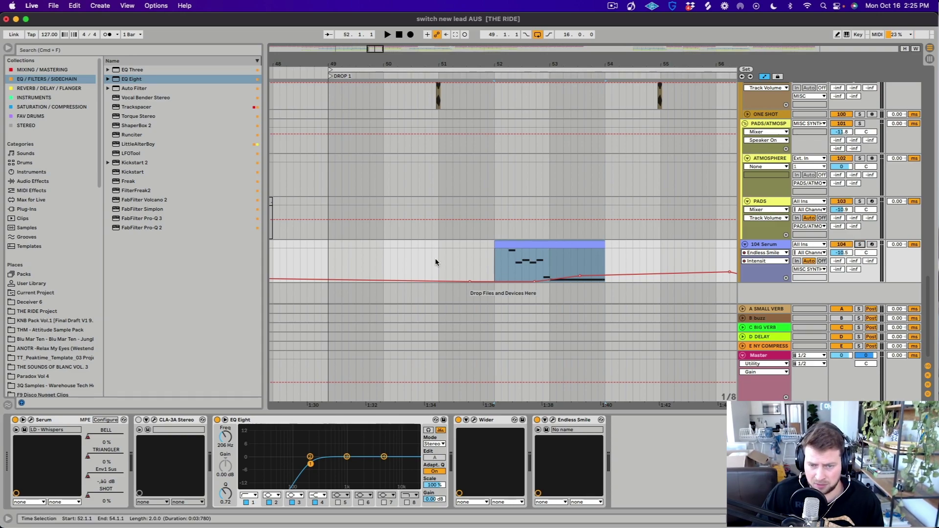
{"action": "left_click", "coordinate": [860, 244]}
{"action": "key", "text": "space"}
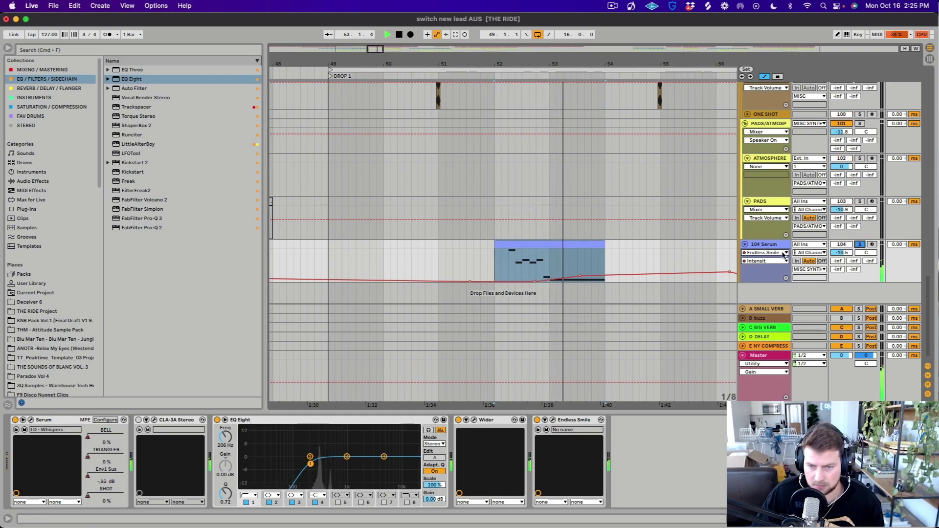
{"action": "key", "text": "space"}
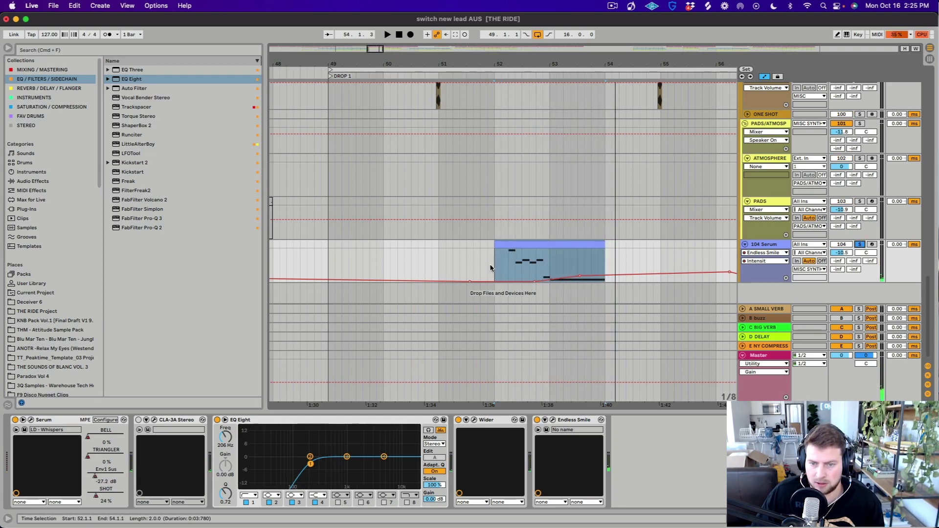
{"action": "left_click", "coordinate": [508, 261]}
{"action": "left_click_drag", "start_coordinate": [511, 259], "coordinate": [606, 265]}
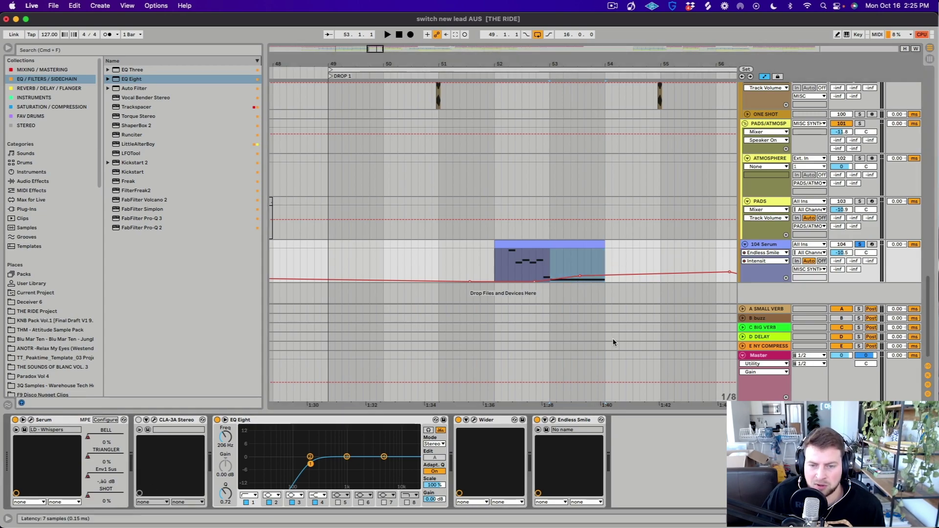
Open Serum on the 104 Serum track and play its LD - Whispers sound in solo and in the full mix.
{"action": "key", "text": "super+alt+p"}
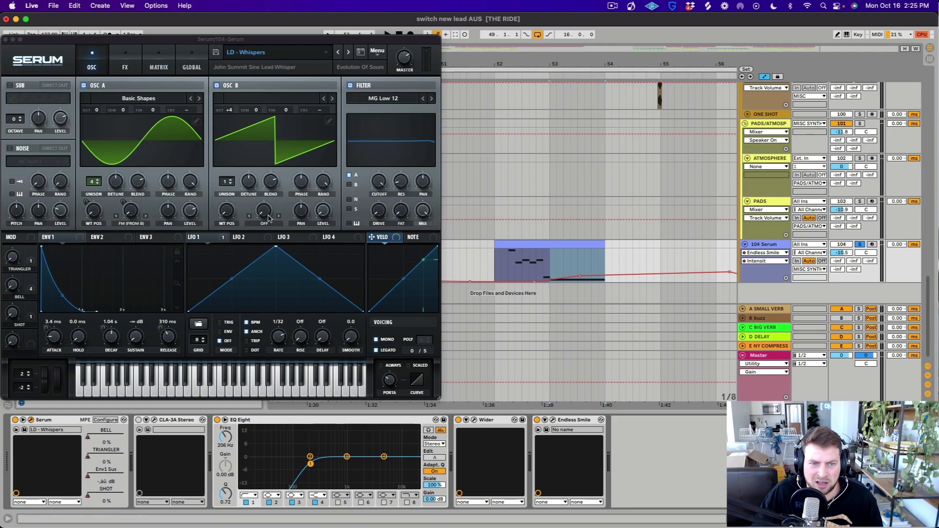
{"action": "key", "text": "space"}
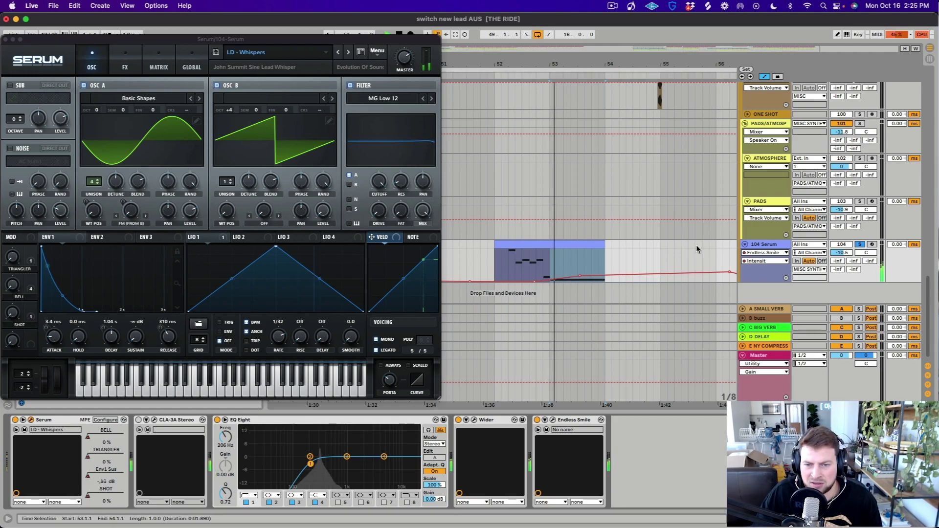
{"action": "left_click", "coordinate": [860, 244]}
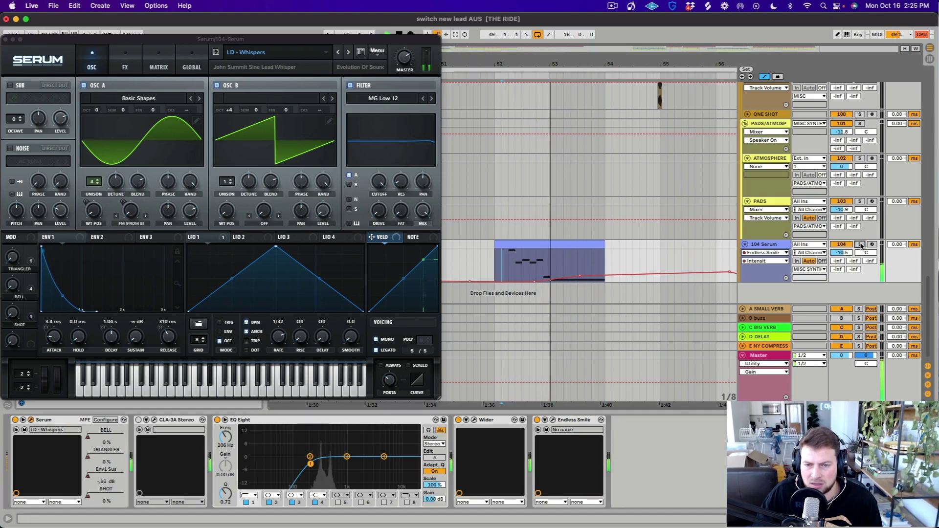
{"action": "left_click", "coordinate": [491, 259]}
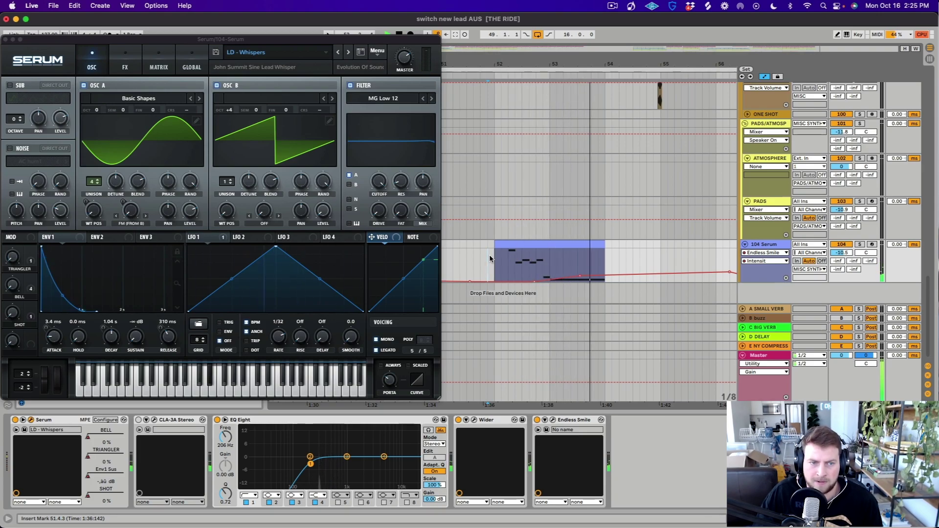
Review the repeated 104 Serum clips across DROP 1, solo the track and play it from 53.1.1.
{"action": "key", "text": "minus"}
{"action": "key", "text": "minus"}
{"action": "key", "text": "minus"}
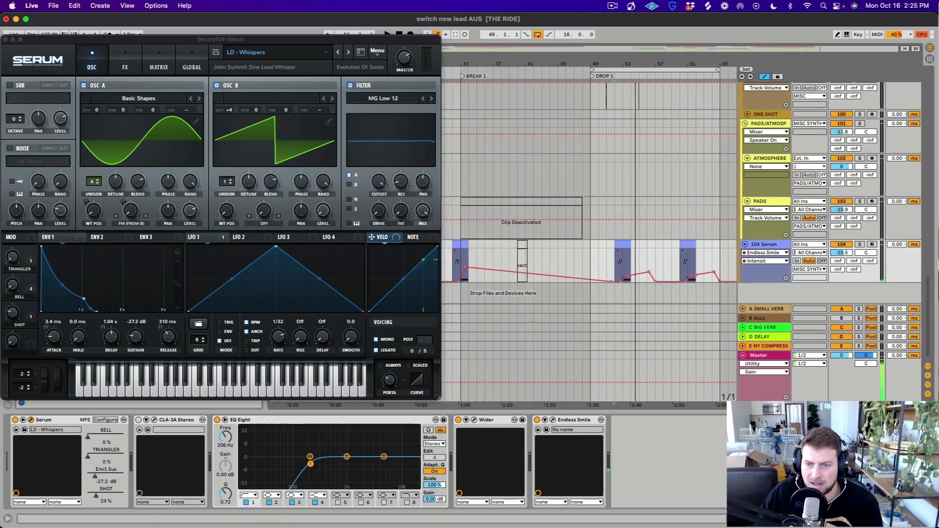
{"action": "scroll", "coordinate": [563, 237], "scroll_direction": "up", "scroll_amount": 1}
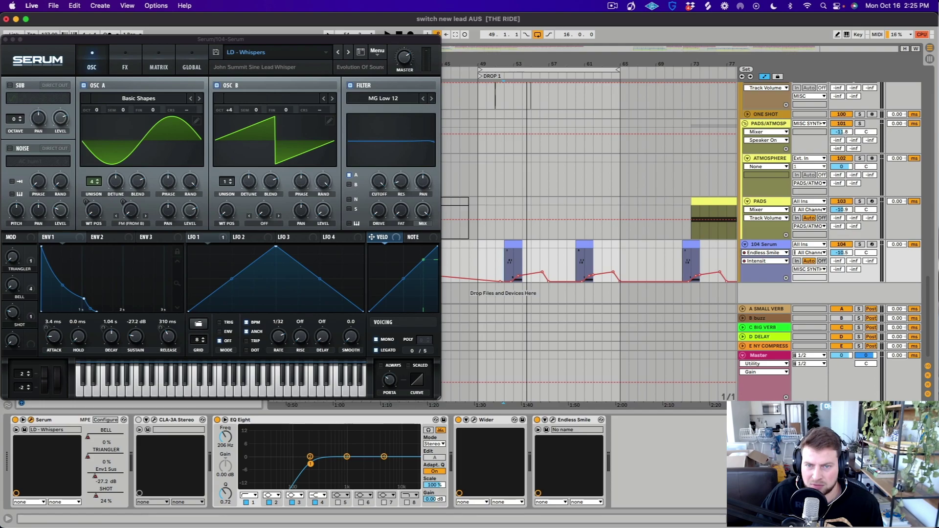
{"action": "scroll", "coordinate": [516, 265], "scroll_direction": "up", "scroll_amount": 3}
{"action": "left_click", "coordinate": [515, 265]}
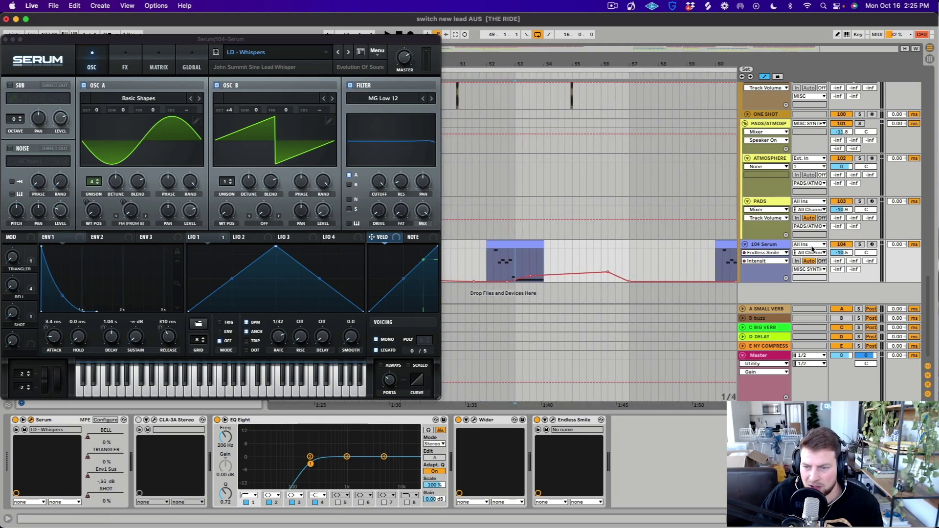
{"action": "left_click", "coordinate": [859, 244]}
{"action": "key", "text": "space"}
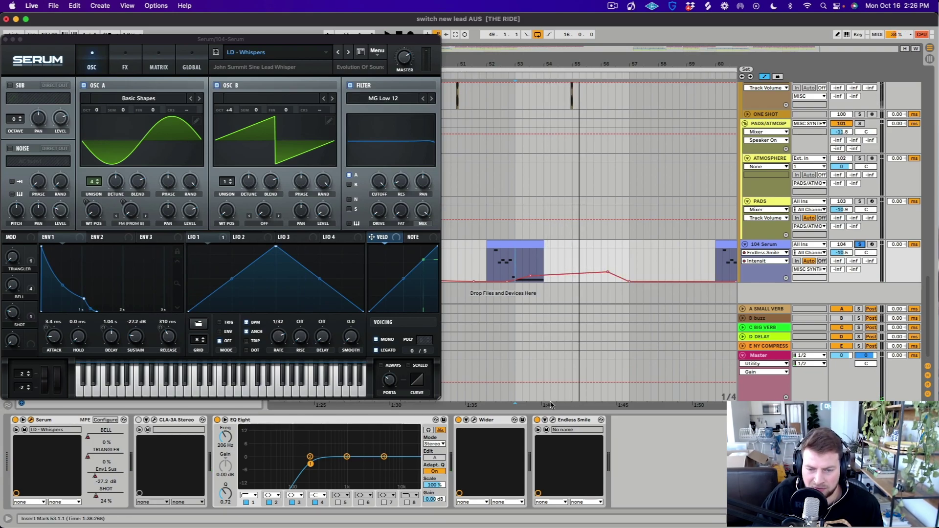
Open the Wider plug-in on the 104 Serum track to view its width setting, and close it.
{"action": "left_click", "coordinate": [474, 420]}
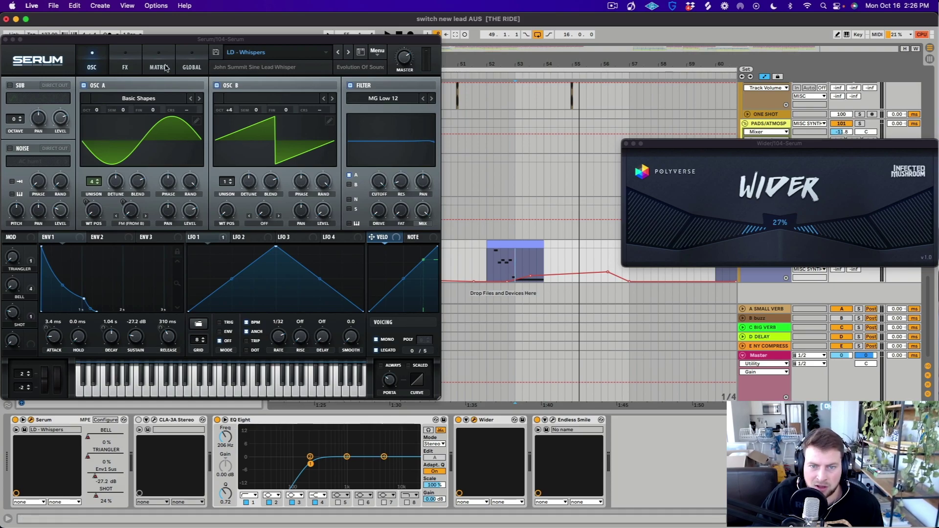
{"action": "left_click", "coordinate": [625, 132]}
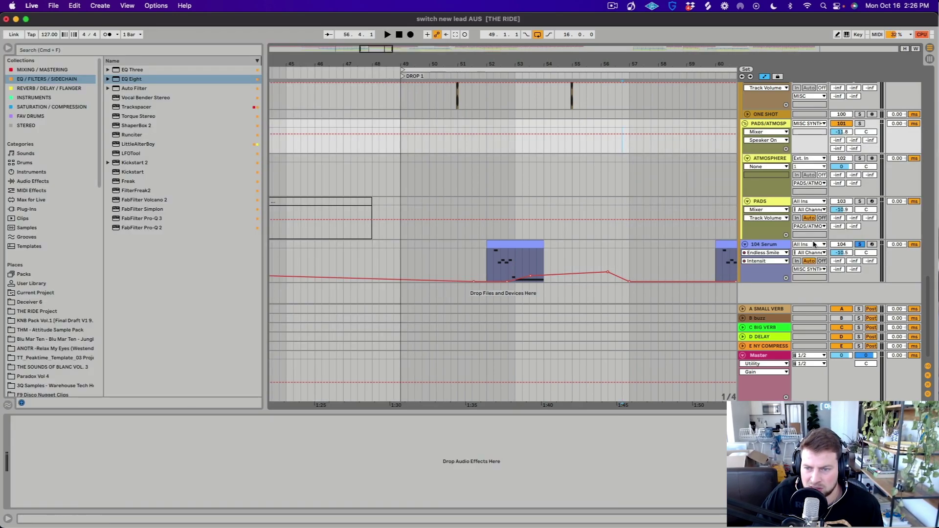
{"action": "left_click", "coordinate": [813, 245]}
{"action": "left_click", "coordinate": [679, 284]}
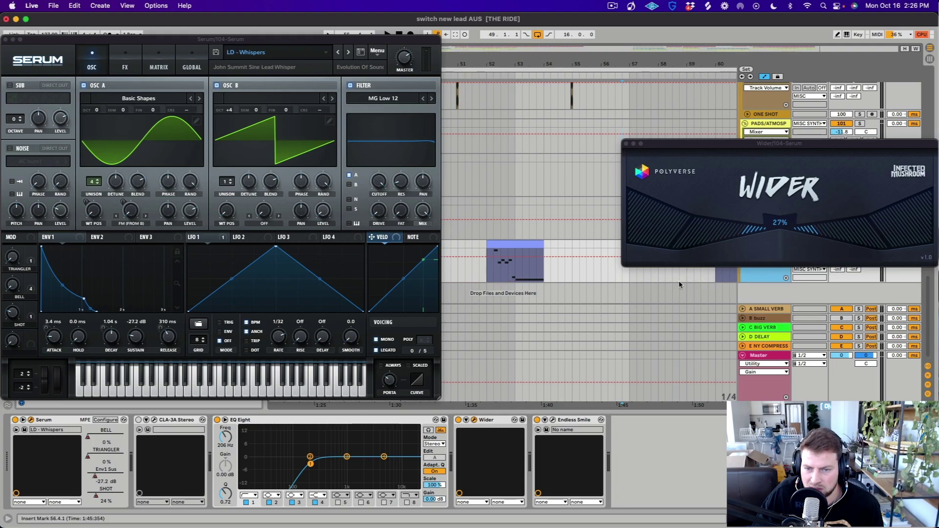
{"action": "left_click", "coordinate": [628, 145]}
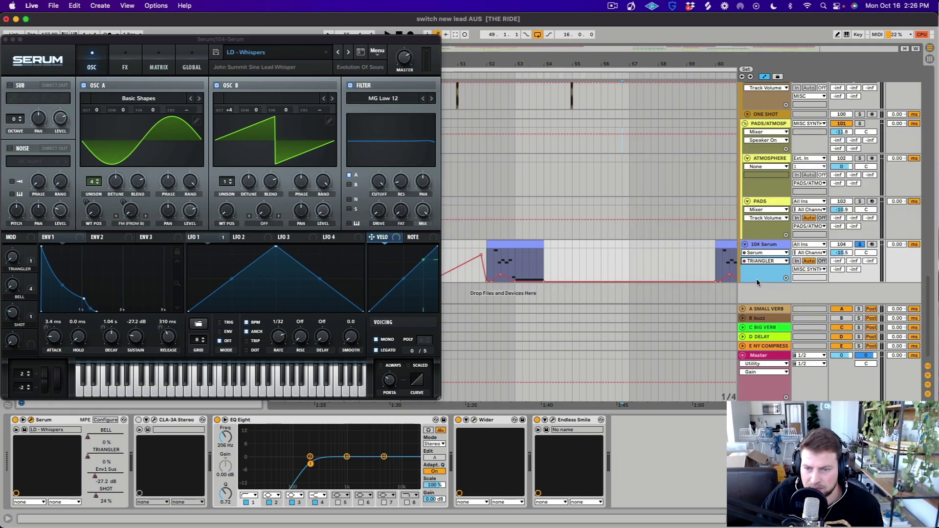
Close Serum's window to examine the TRIANGLER automation on the 104 Serum track, and reopen the synth.
{"action": "left_click", "coordinate": [6, 39]}
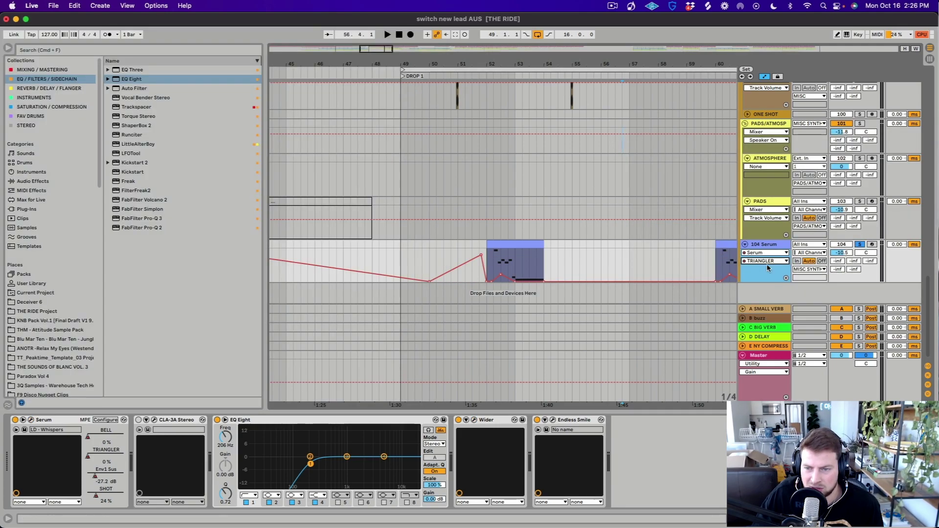
{"action": "left_click", "coordinate": [722, 249]}
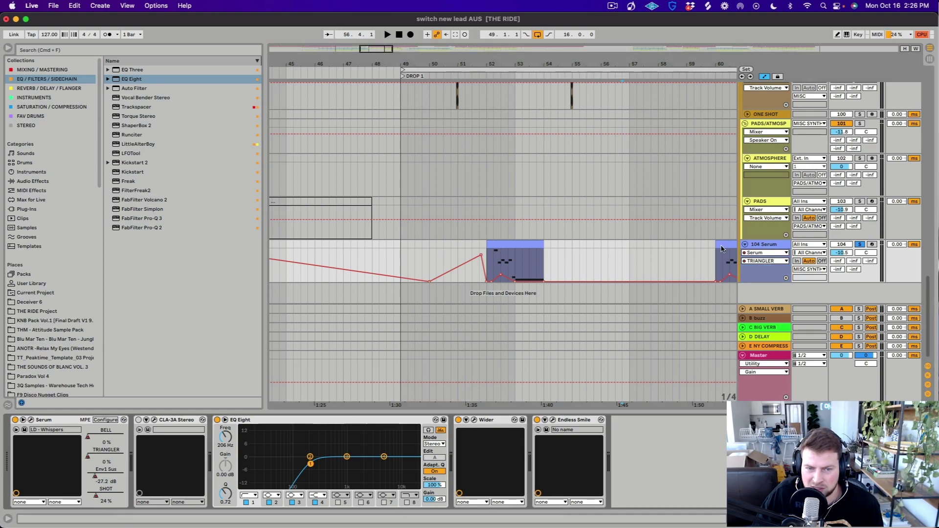
{"action": "left_click", "coordinate": [67, 419]}
{"action": "key", "text": "super+alt+p"}
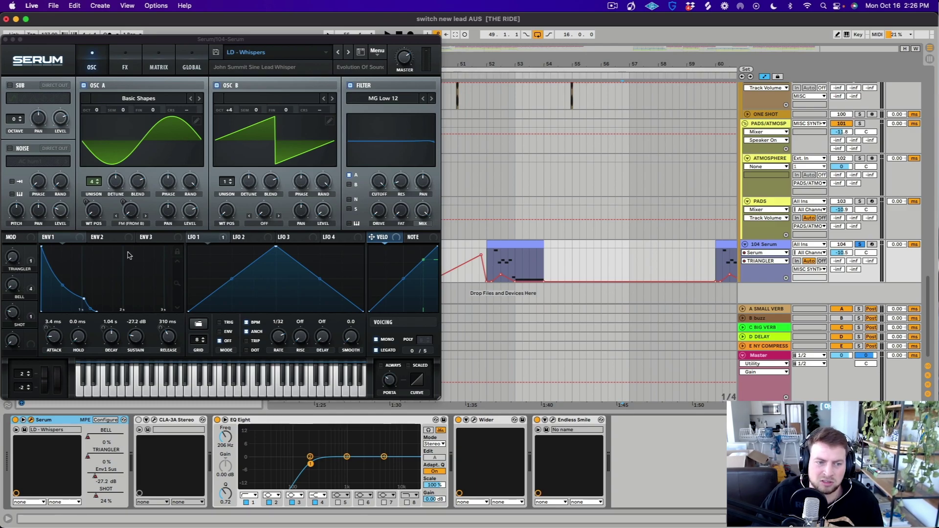
Close Serum's window and play the 95 Group's atmosphere clips in solo from bar 57.
{"action": "left_click", "coordinate": [5, 39]}
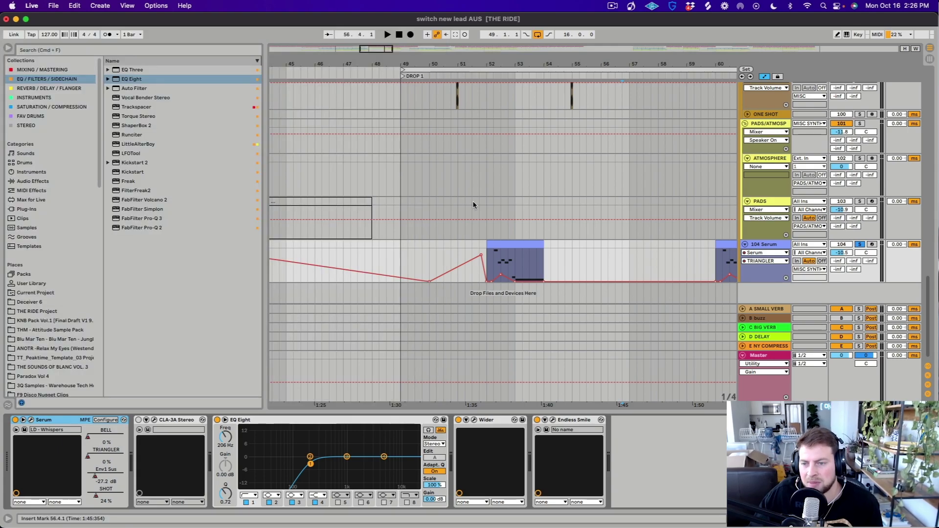
{"action": "scroll", "coordinate": [668, 104], "scroll_direction": "up", "scroll_amount": 10}
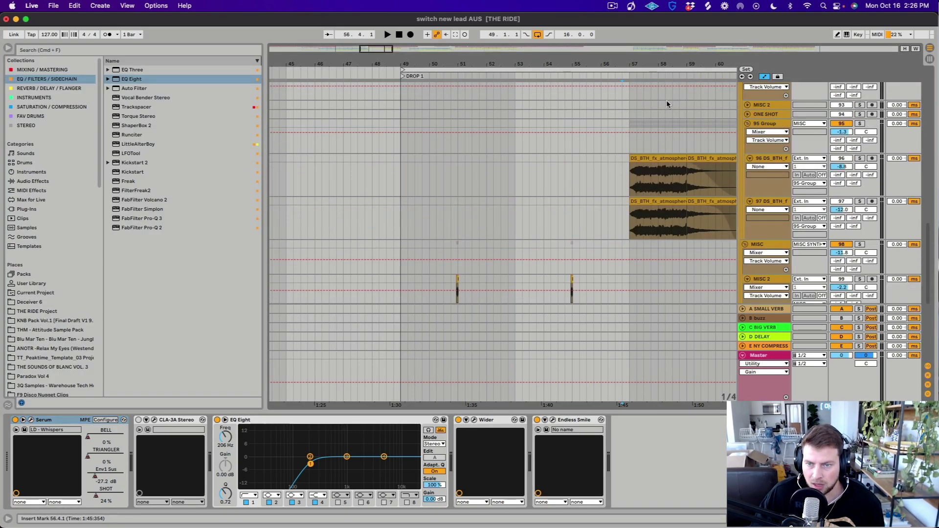
{"action": "left_click_drag", "start_coordinate": [644, 61], "coordinate": [453, 52]}
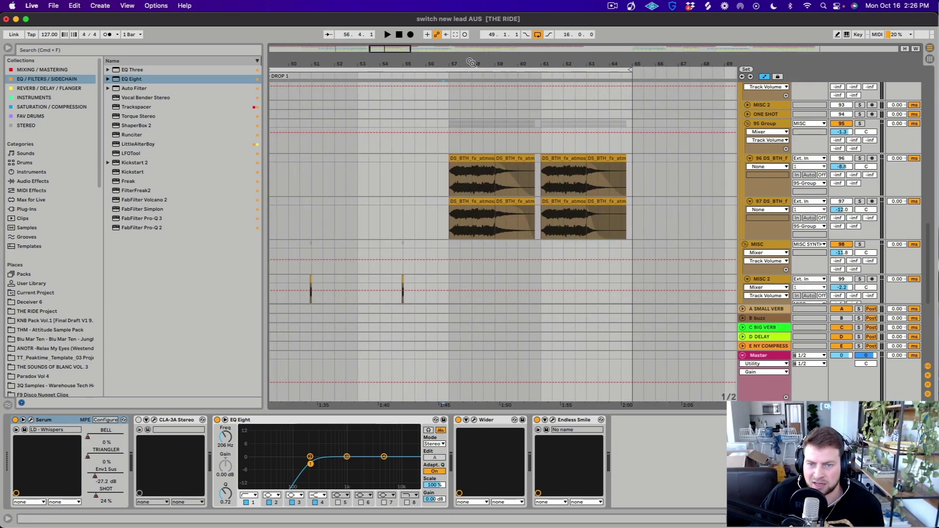
{"action": "left_click", "coordinate": [756, 158]}
{"action": "scroll", "coordinate": [842, 154], "scroll_direction": "up", "scroll_amount": 2}
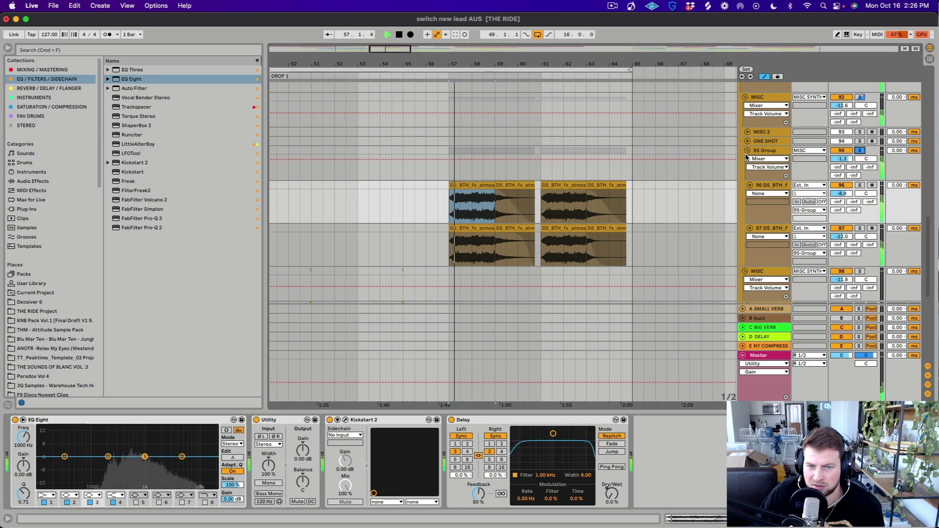
Open the first fear_D# atmosphere one-shot clip on track 96 to examine its sample during playback, and stop.
{"action": "key", "text": "plus"}
{"action": "key", "text": "plus"}
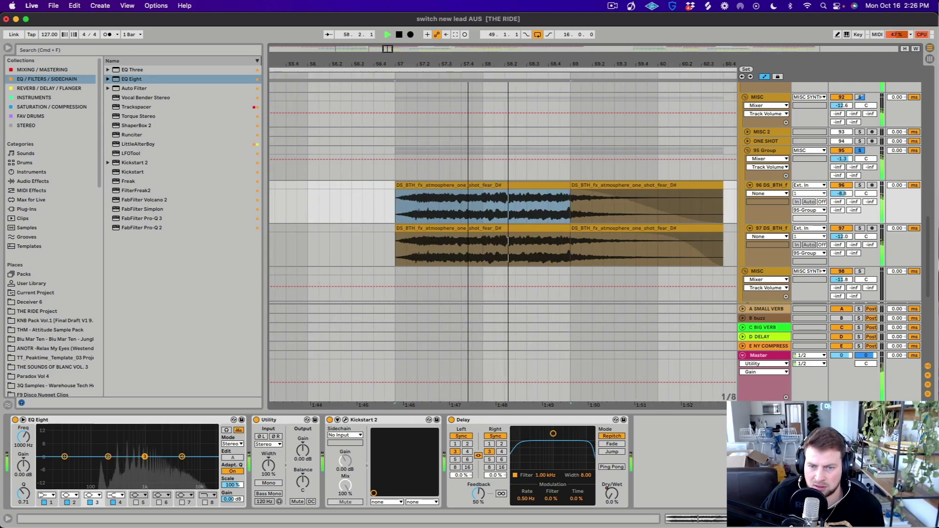
{"action": "scroll", "coordinate": [475, 171], "scroll_direction": "up", "scroll_amount": 1}
{"action": "left_click", "coordinate": [473, 185]}
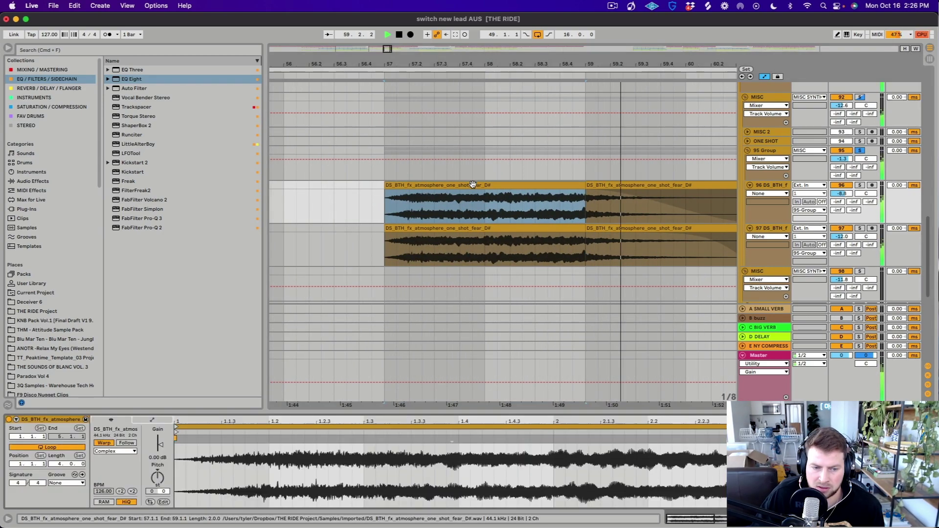
{"action": "key", "text": "minus"}
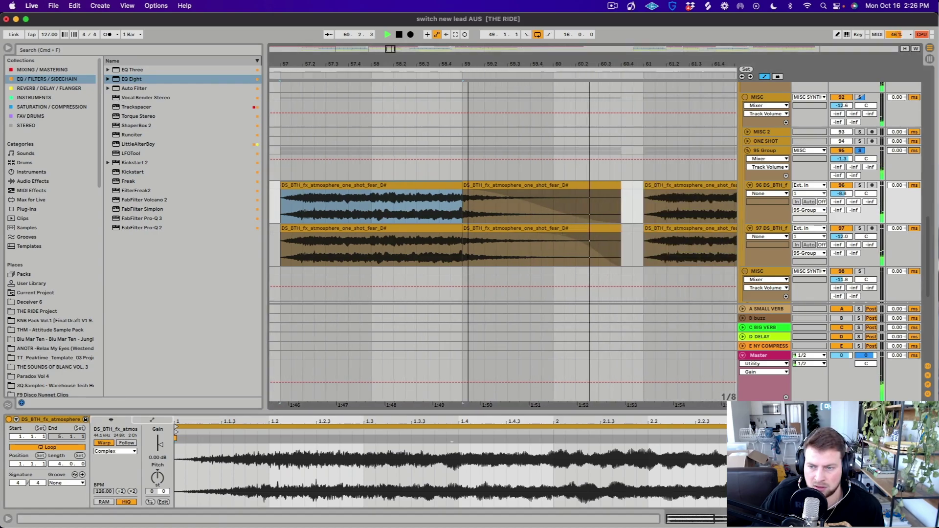
{"action": "key", "text": "space"}
Show track 96's effect chain and compare the two atmosphere layers by soloing track 97 and track 96 from 57.1.1.
{"action": "key", "text": "shift+Tab"}
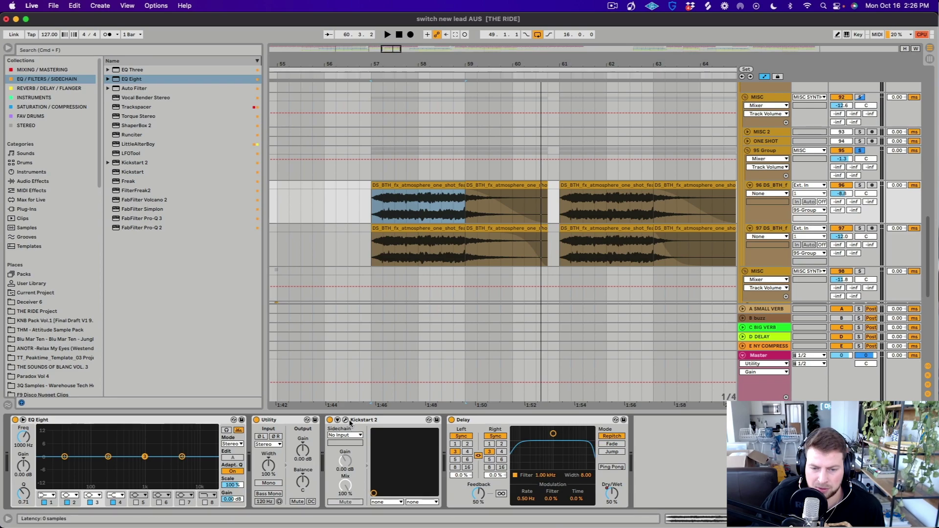
{"action": "left_click", "coordinate": [860, 228]}
{"action": "key", "text": "space"}
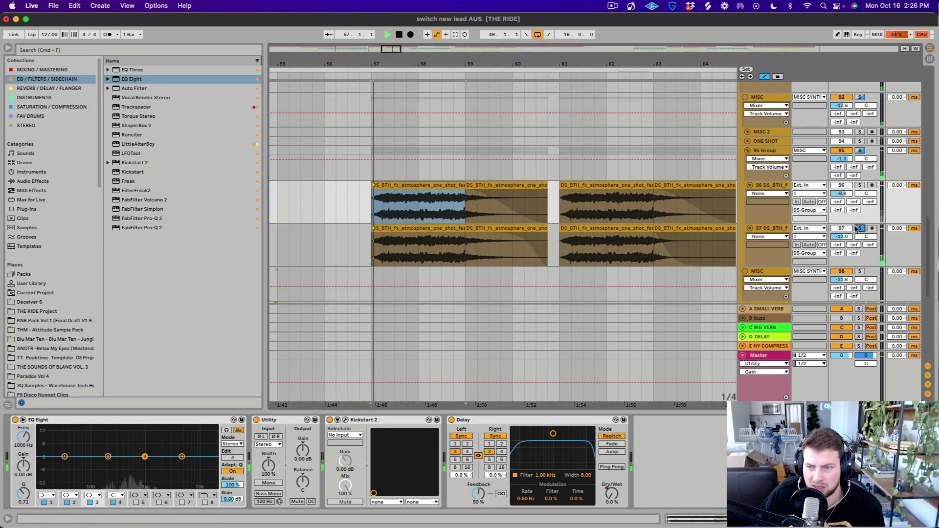
{"action": "left_click", "coordinate": [860, 185]}
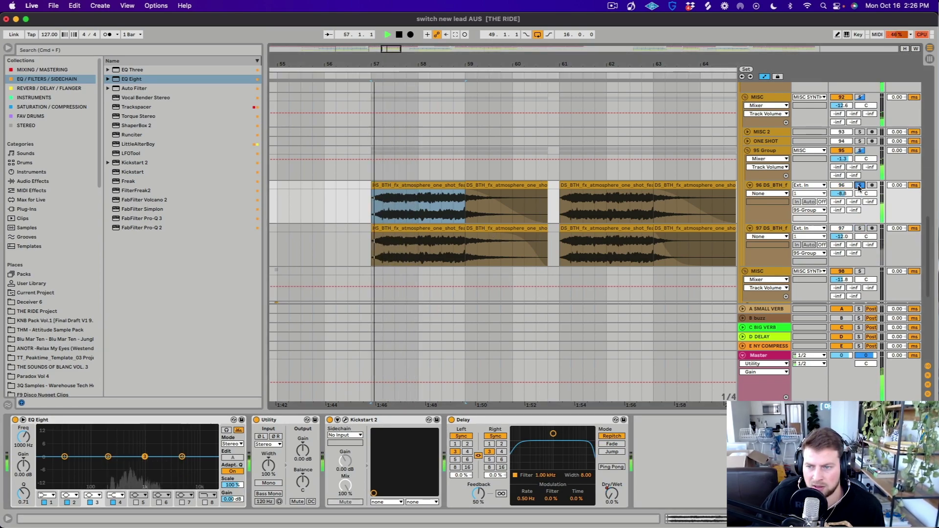
Solo track 97, play it and examine its effect chain, including Manipulator, and clear the solo.
{"action": "left_click", "coordinate": [862, 229]}
{"action": "key", "text": "space"}
{"action": "left_click", "coordinate": [782, 233]}
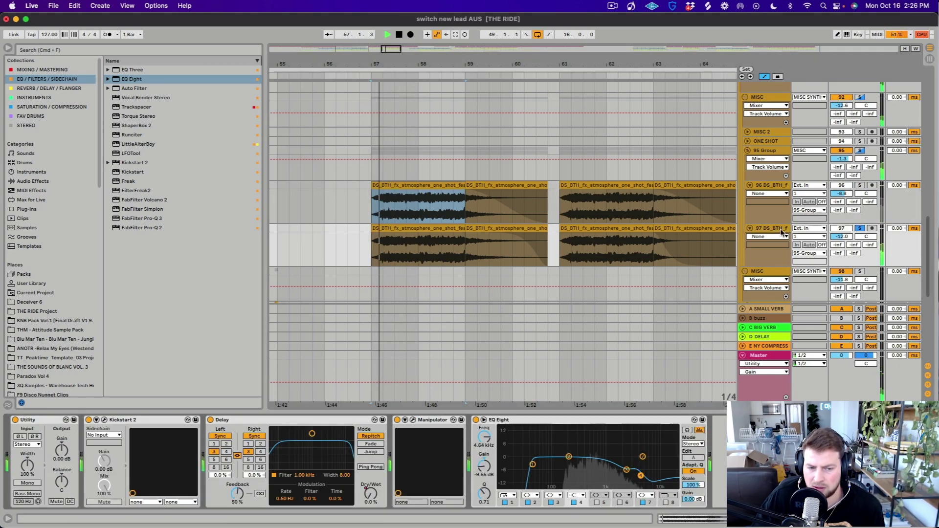
{"action": "left_click", "coordinate": [412, 420]}
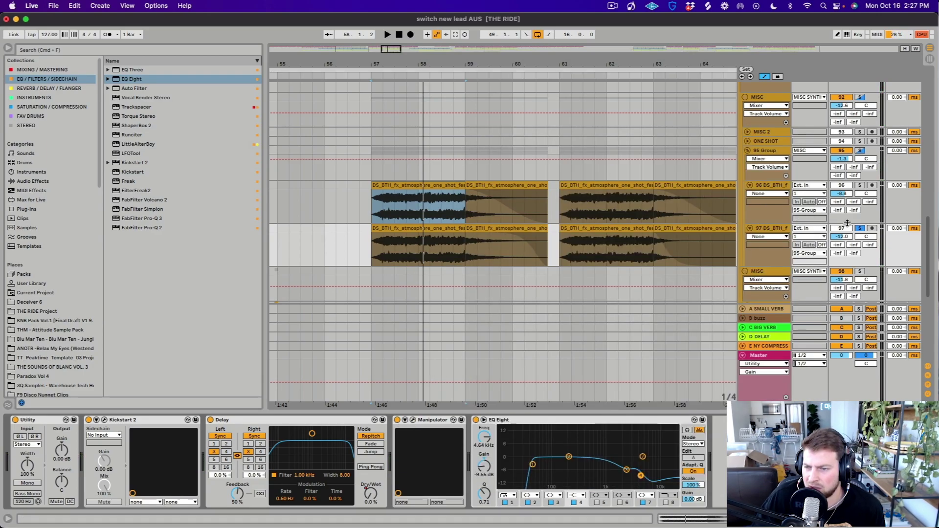
{"action": "left_click", "coordinate": [488, 98]}
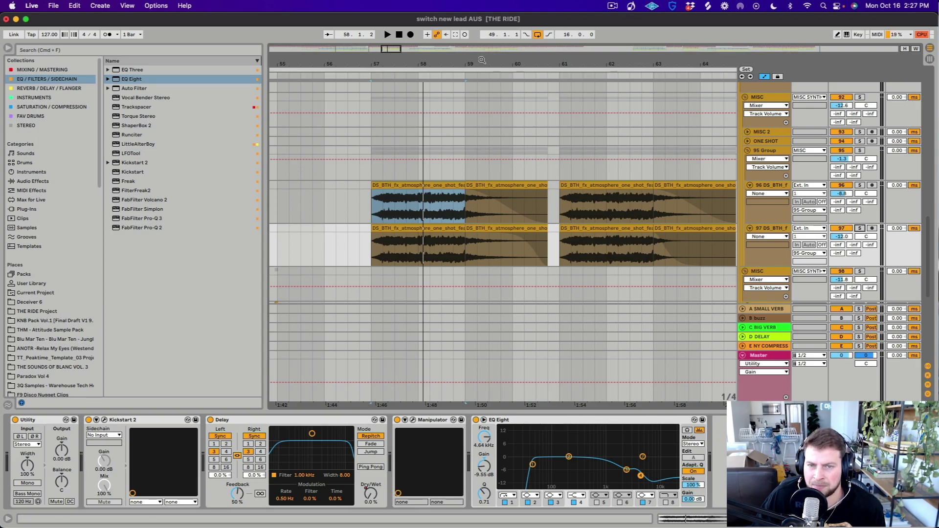
Collapse the 95 Group and look over the remaining tracks in MISC SYNTHS.
{"action": "scroll", "coordinate": [487, 147], "scroll_direction": "down", "scroll_amount": 3}
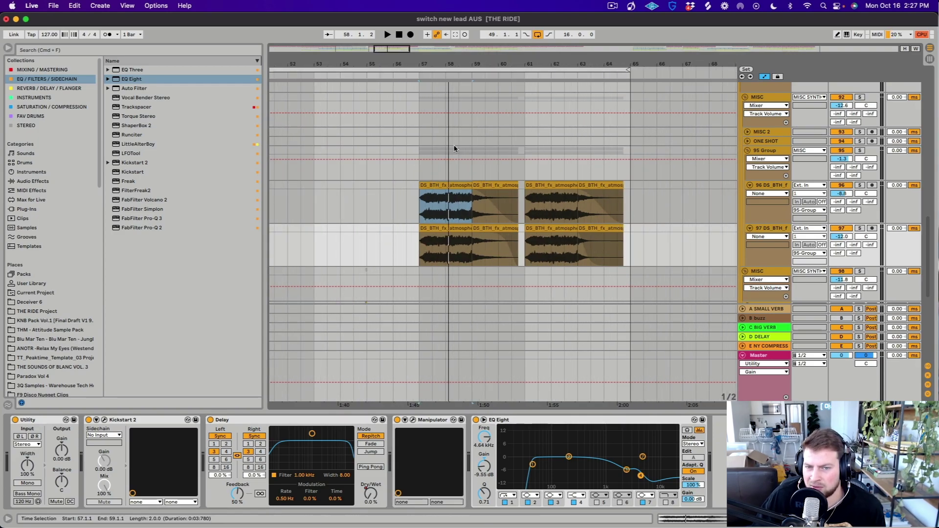
{"action": "left_click", "coordinate": [748, 151]}
{"action": "scroll", "coordinate": [667, 214], "scroll_direction": "down", "scroll_amount": 5}
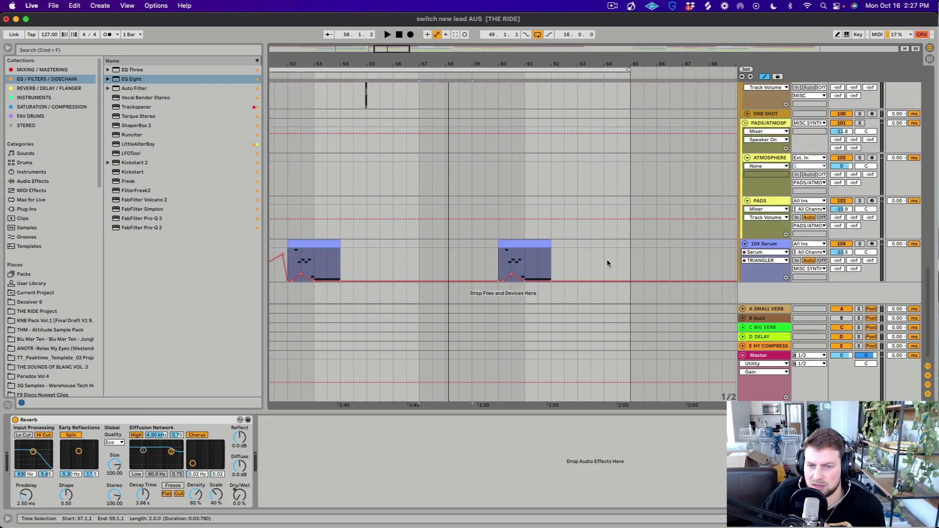
{"action": "scroll", "coordinate": [608, 263], "scroll_direction": "up", "scroll_amount": 10}
Play the full mix from 56.3.1, comparing it with the MISC SYNTHS group muted and unmuted.
{"action": "left_click", "coordinate": [413, 222]}
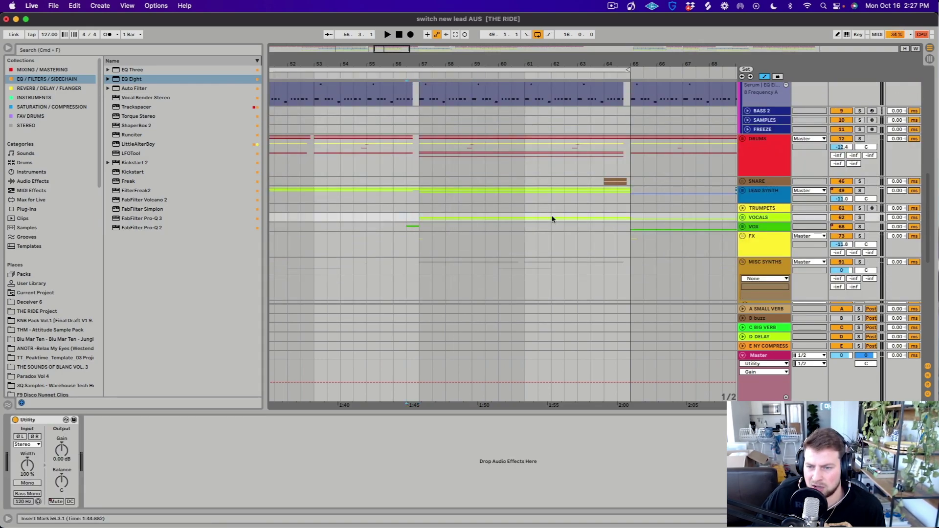
{"action": "scroll", "coordinate": [850, 259], "scroll_direction": "down", "scroll_amount": 3}
{"action": "key", "text": "space"}
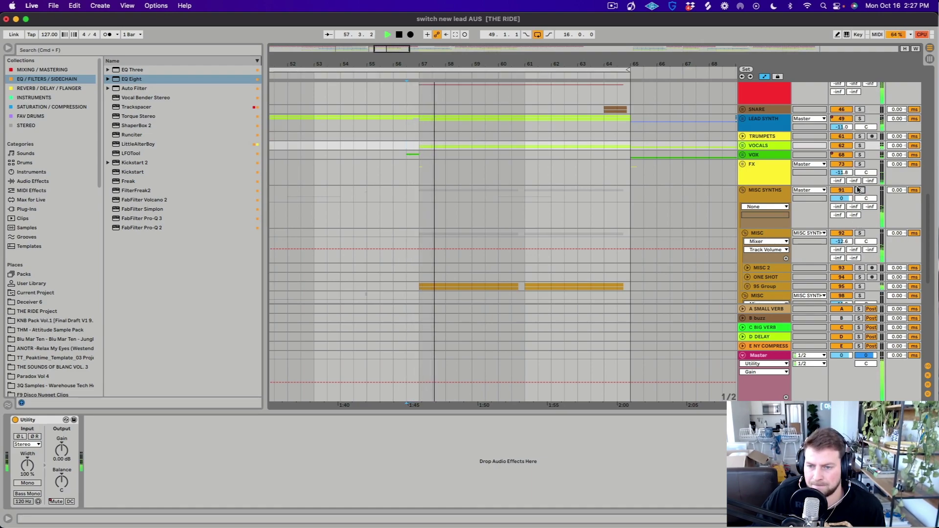
{"action": "left_click", "coordinate": [841, 191]}
{"action": "key", "text": "space"}
{"action": "key", "text": "space"}
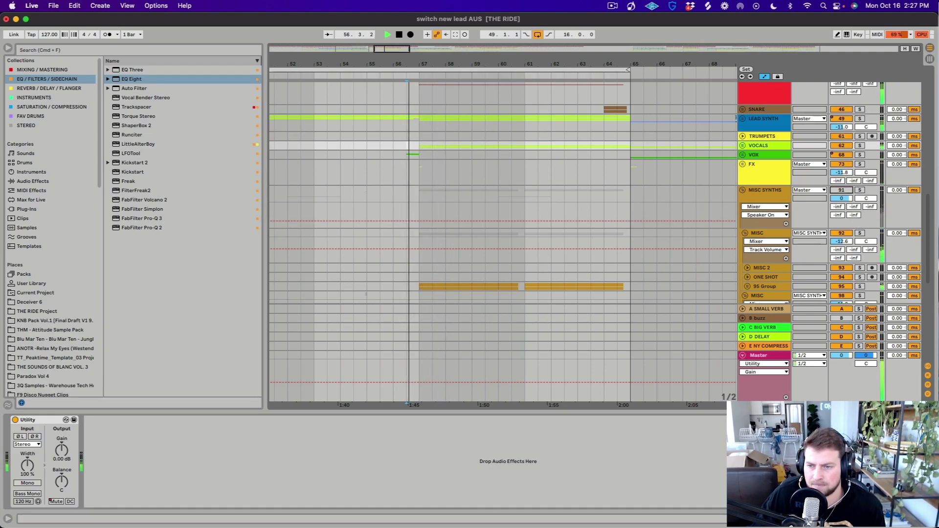
{"action": "left_click", "coordinate": [841, 191]}
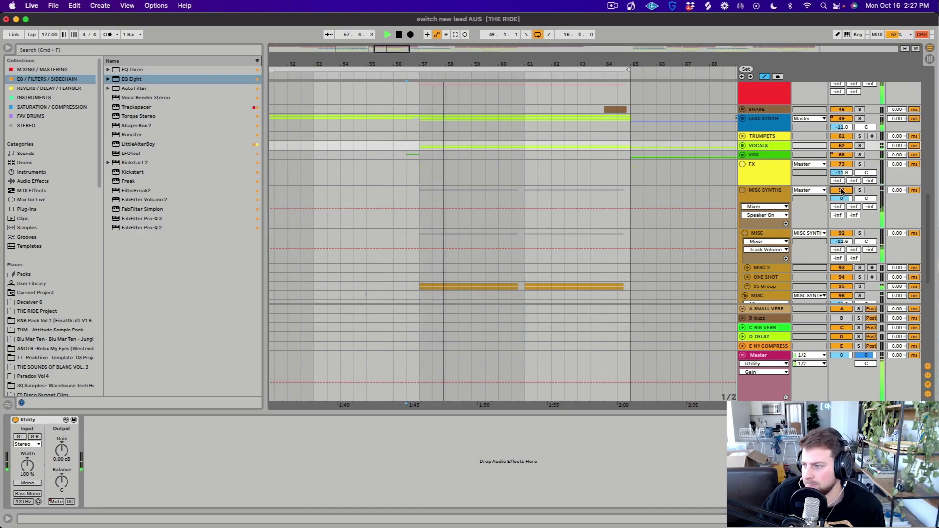
{"action": "key", "text": "space"}
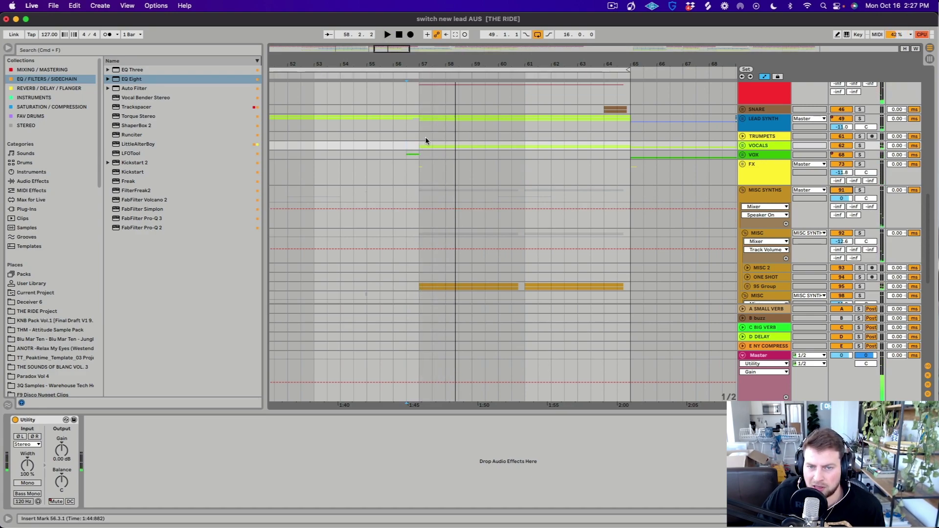
Select the 95 Group's clips from 57.1.1 to 65.1.1 to review where they sit in DROP 1.
{"action": "scroll", "coordinate": [488, 125], "scroll_direction": "up", "scroll_amount": 1}
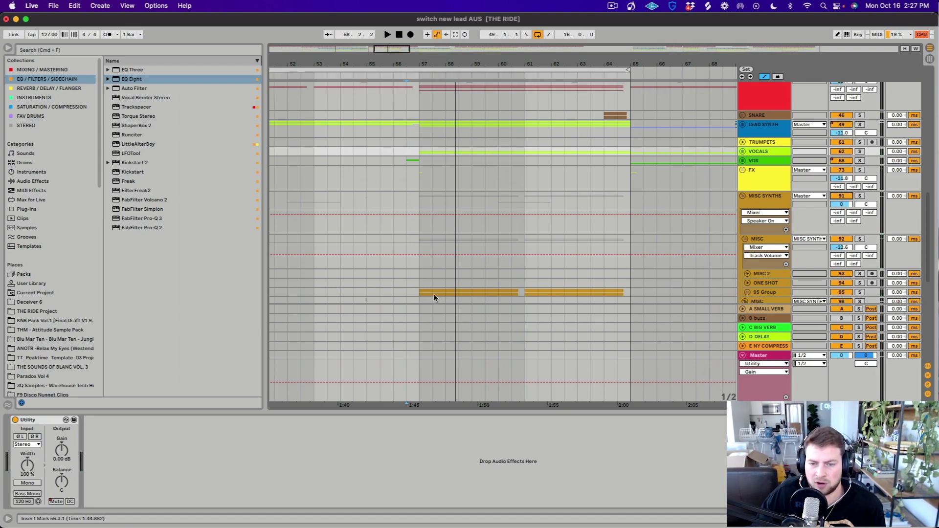
{"action": "left_click_drag", "start_coordinate": [421, 296], "coordinate": [636, 292]}
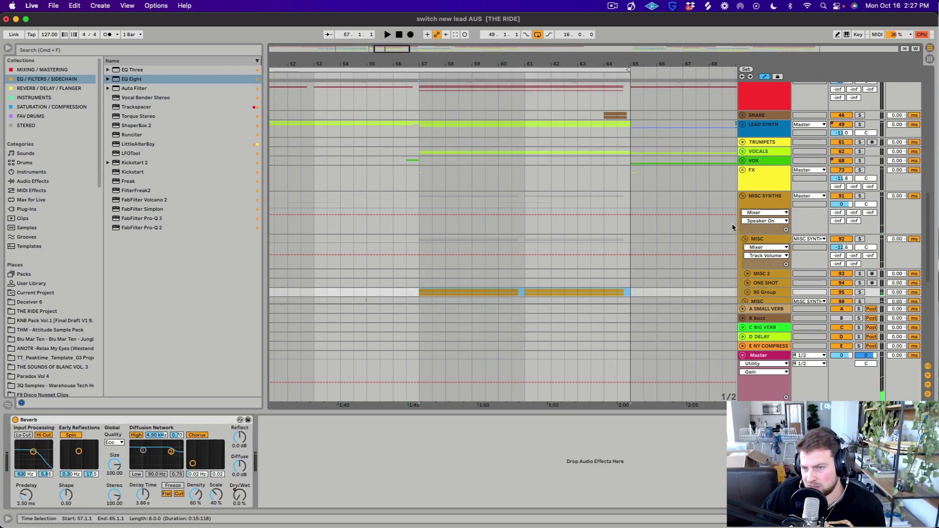
{"action": "scroll", "coordinate": [745, 198], "scroll_direction": "down", "scroll_amount": 3}
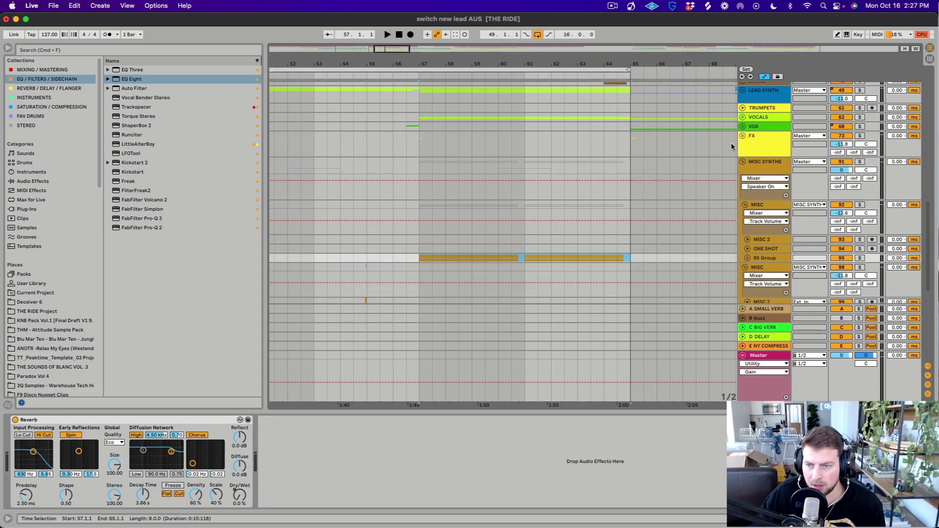
Collapse the MISC SYNTHS group and review the full arrangement around BREAK 1, DROP 1 and BREAK 2.
{"action": "left_click", "coordinate": [743, 162]}
{"action": "key", "text": "minus"}
{"action": "key", "text": "minus"}
{"action": "key", "text": "minus"}
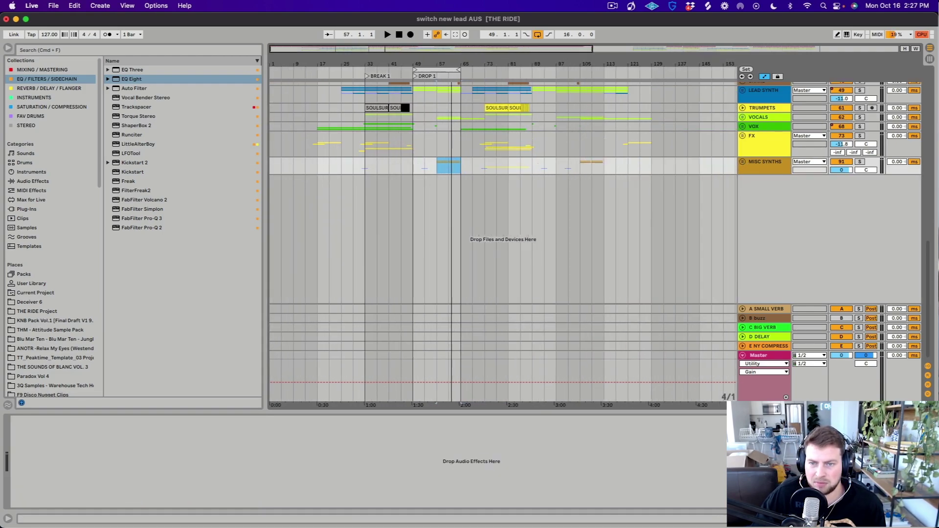
{"action": "scroll", "coordinate": [706, 213], "scroll_direction": "up", "scroll_amount": 2}
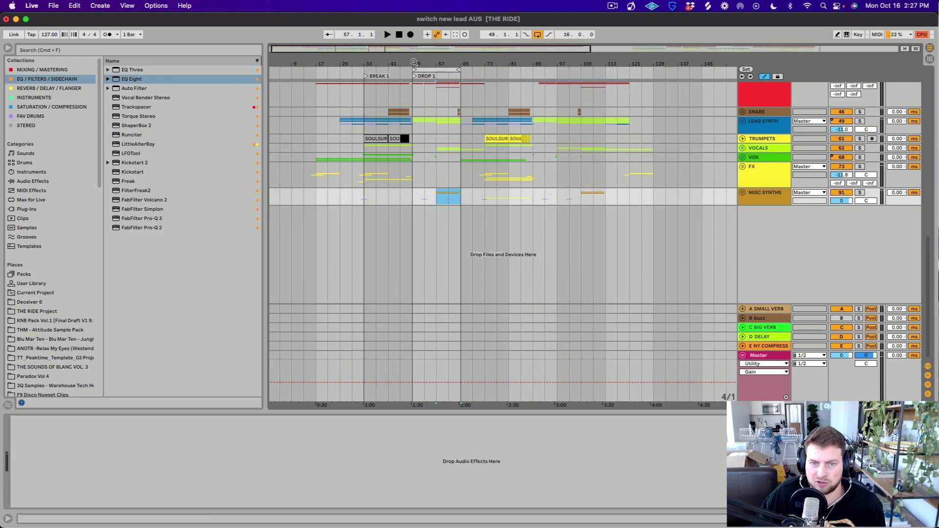
{"action": "key", "text": "plus"}
{"action": "key", "text": "plus"}
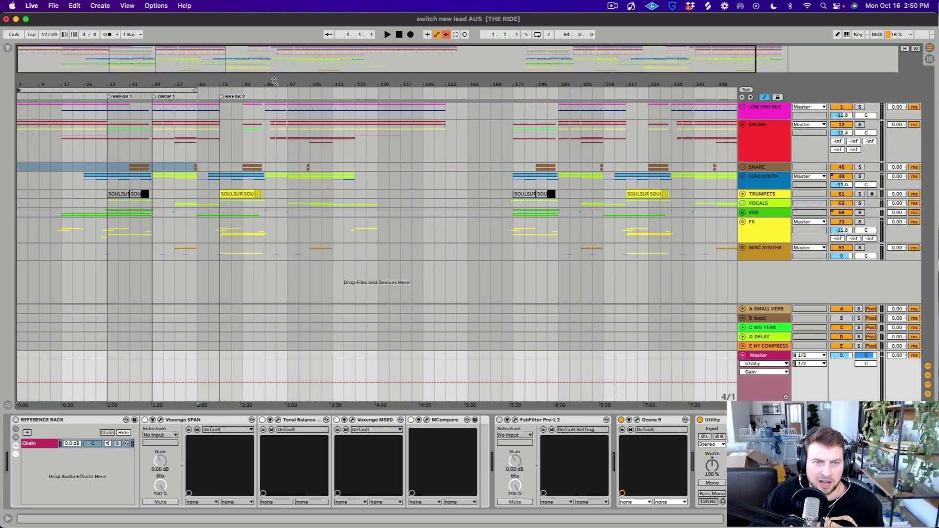
{"action": "left_click_drag", "start_coordinate": [139, 83], "coordinate": [141, 98]}
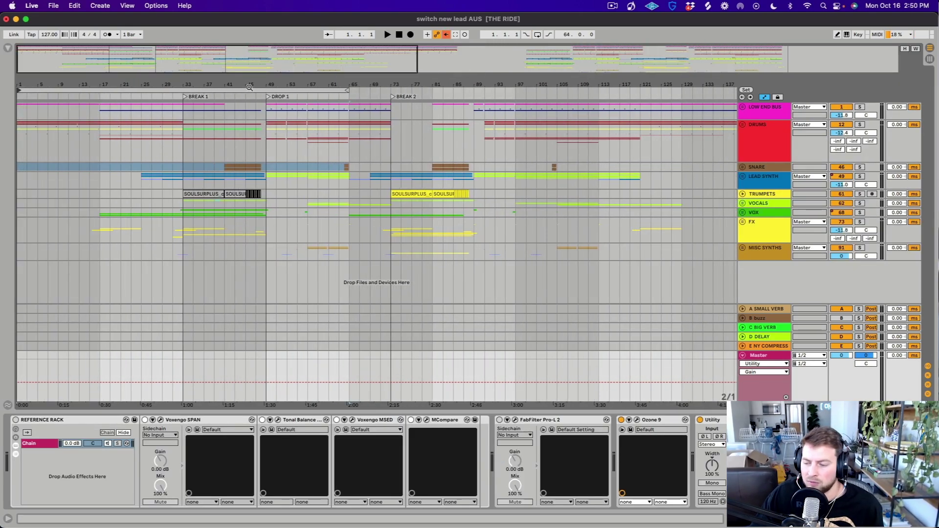